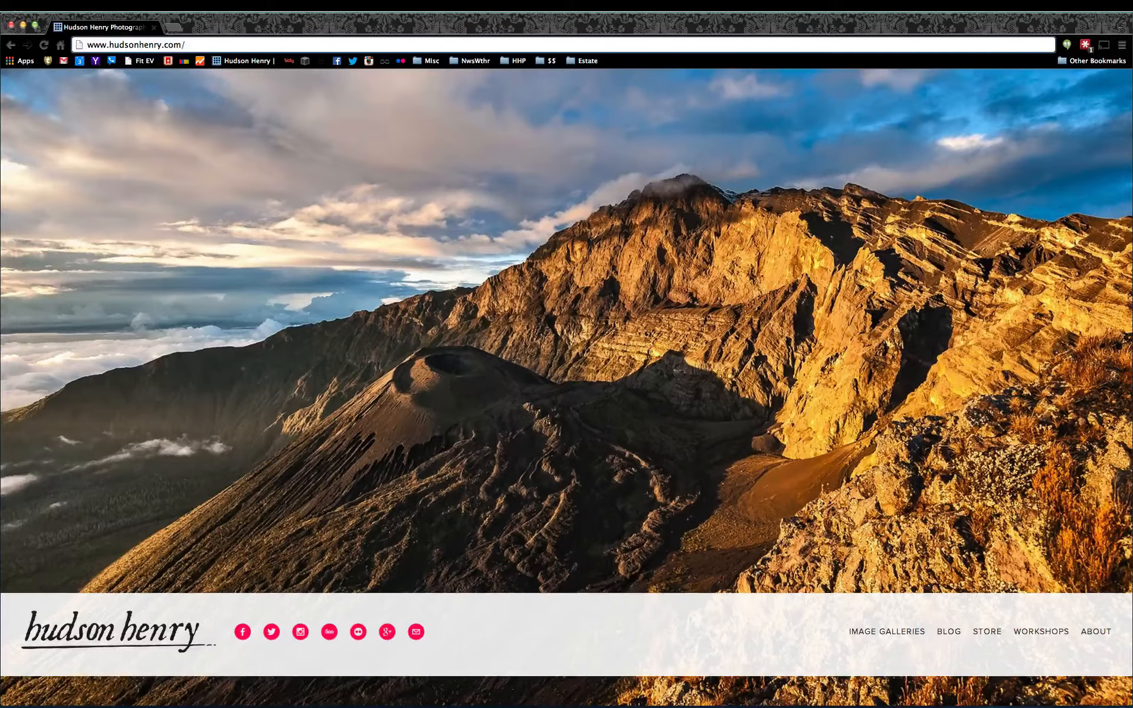
Step: Switch to Lightroom, dim the interface around the photo, and compare the finished Milky Way image with its darker unedited version
key("ctrl+Right")
key("l")
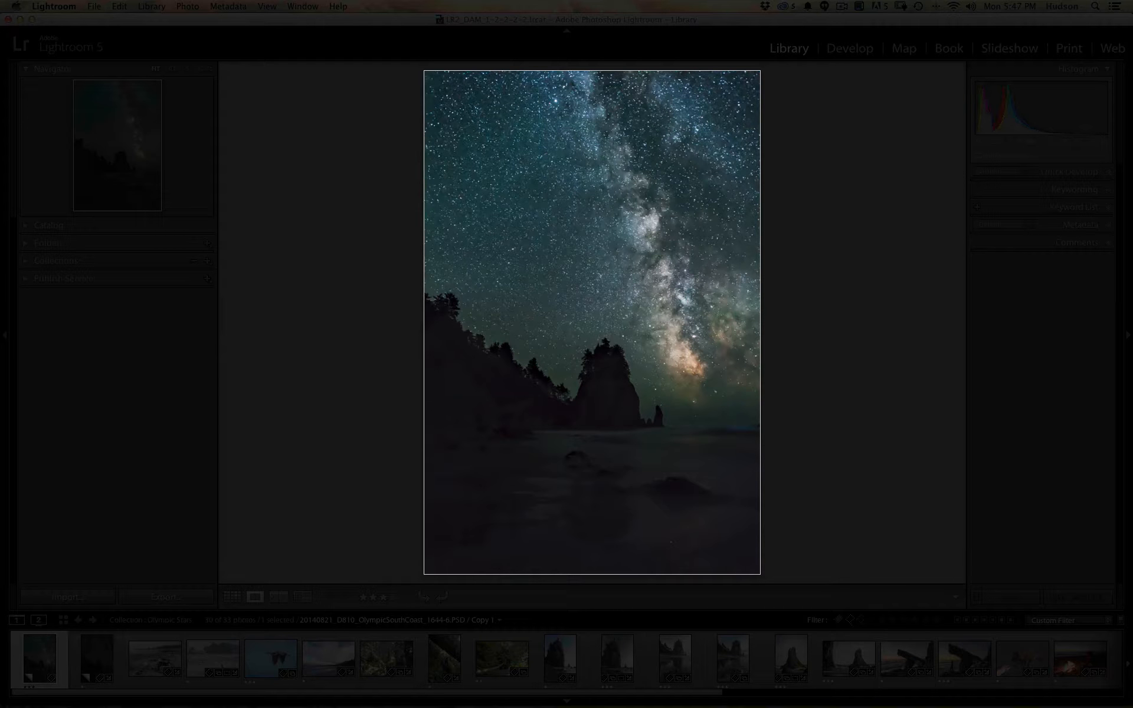
key("l")
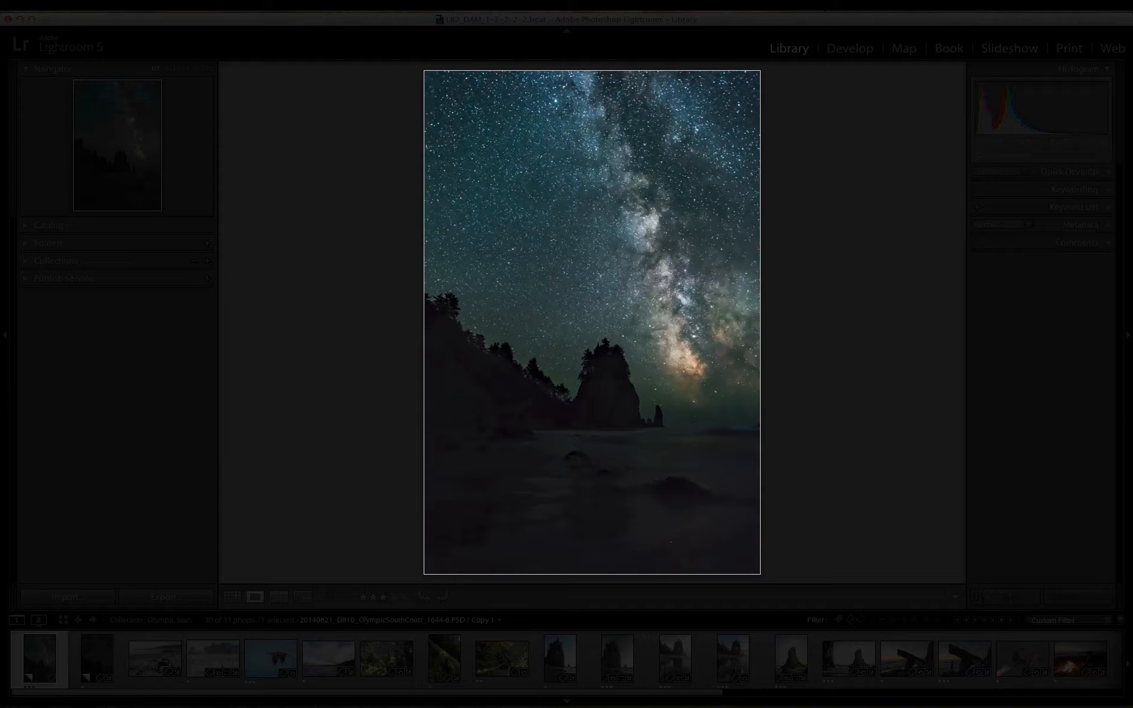
key("Right")
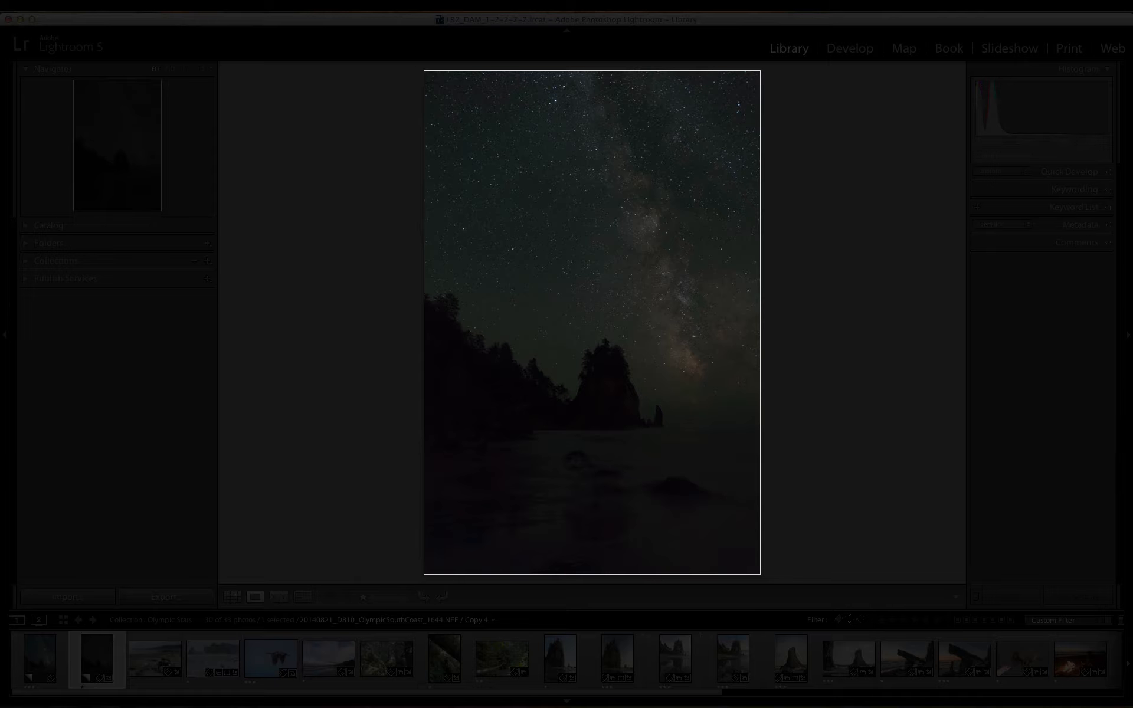
key("Left")
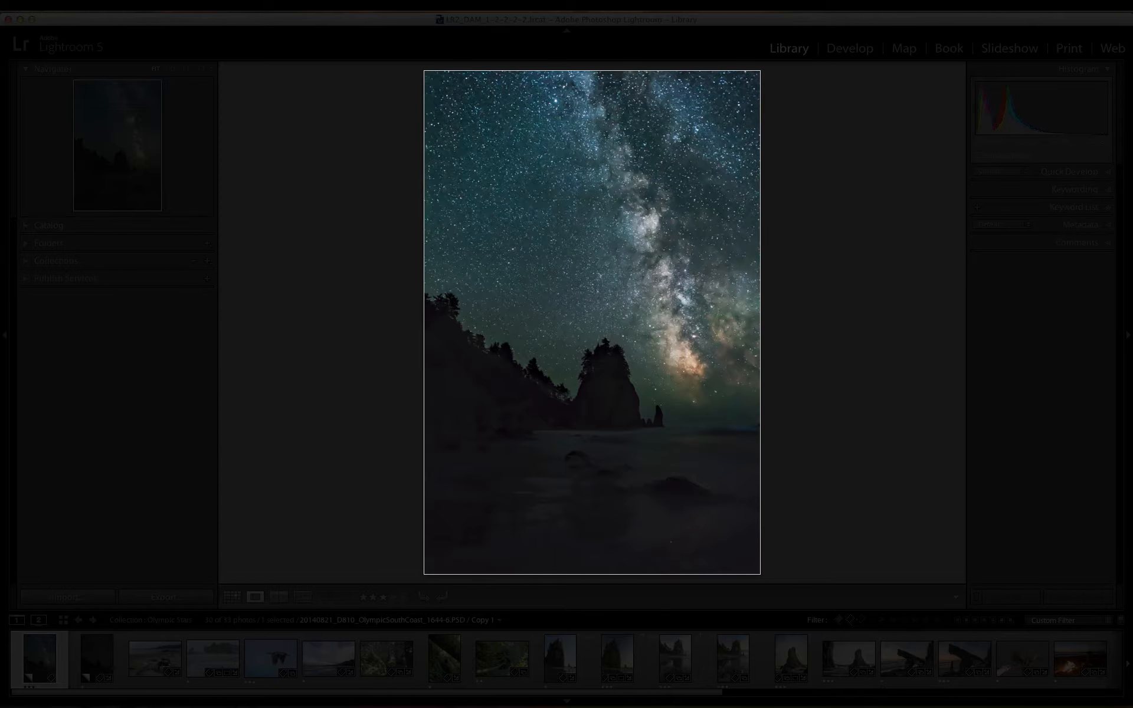
Step: Show the Olympic Stars collection as a thumbnail grid and cycle Lights Out through its modes back to normal lighting
key("g")
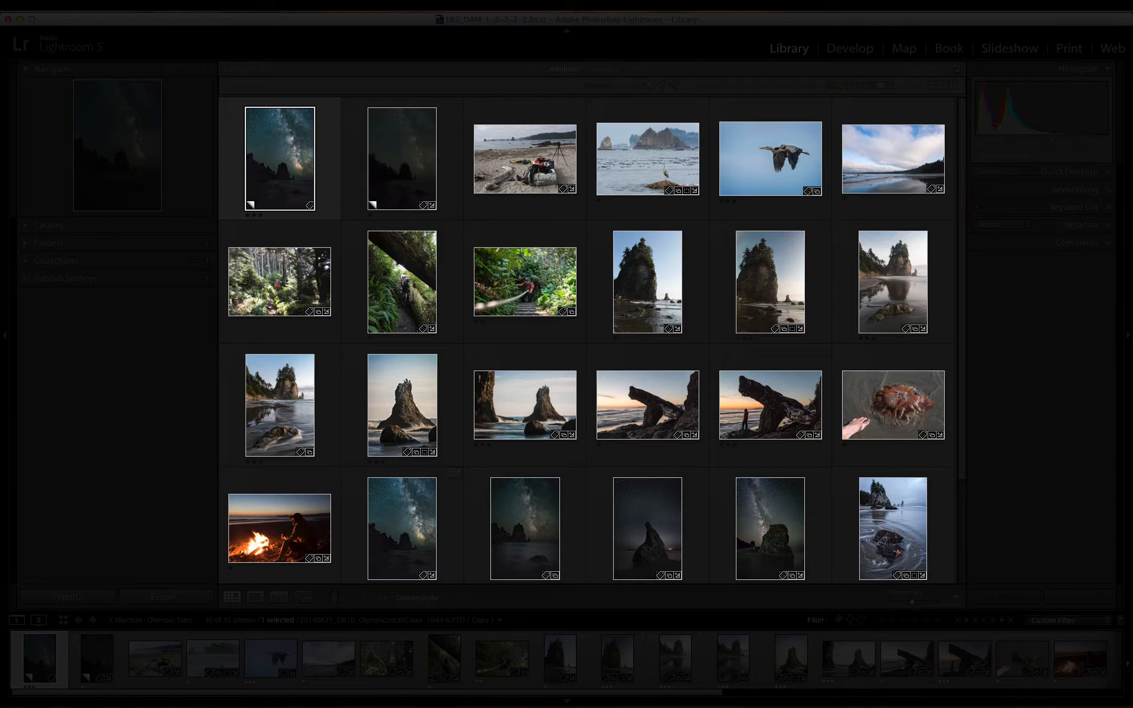
key("l")
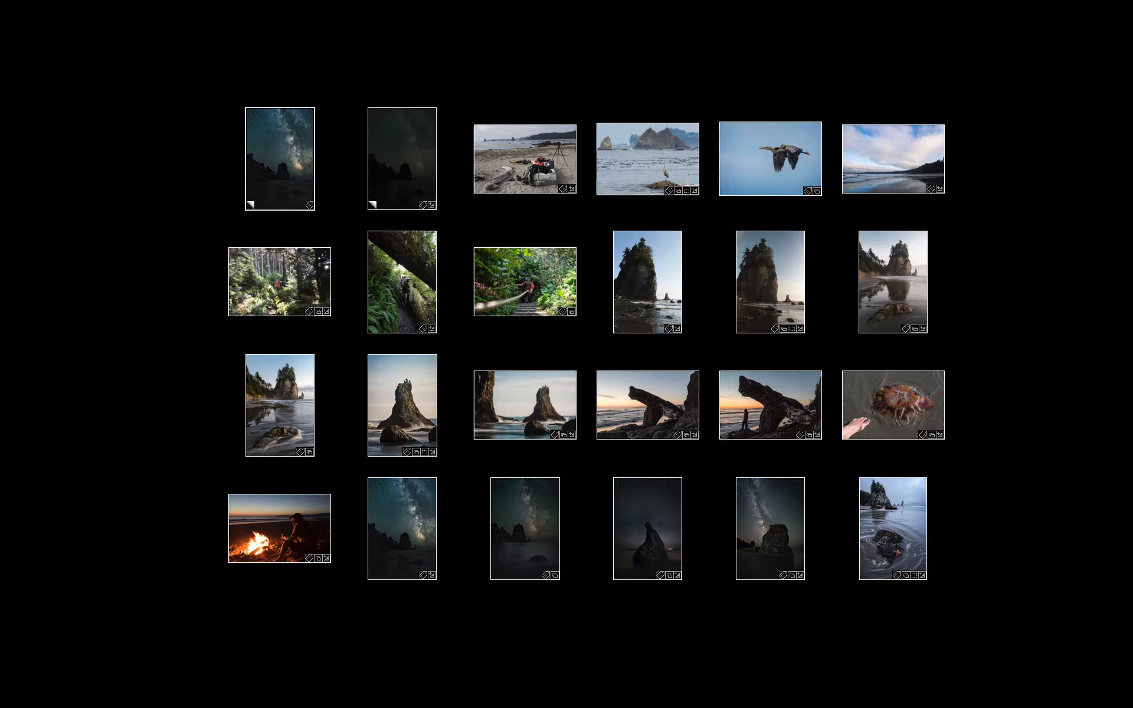
key("l")
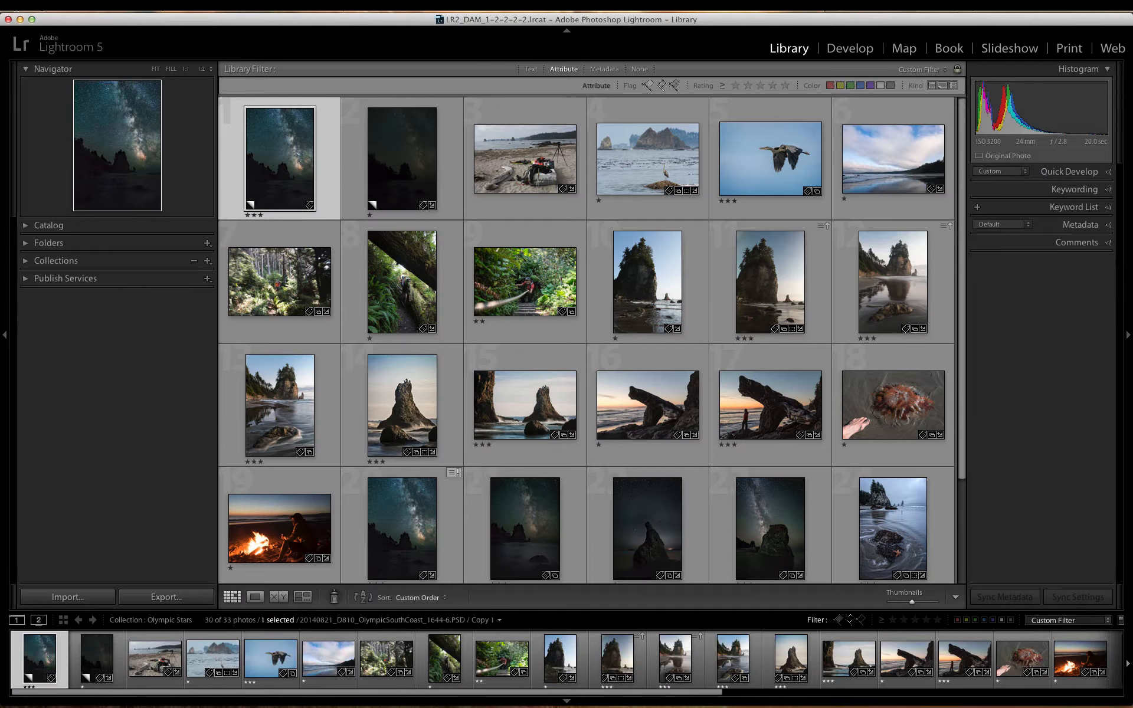
key("l")
key("l")
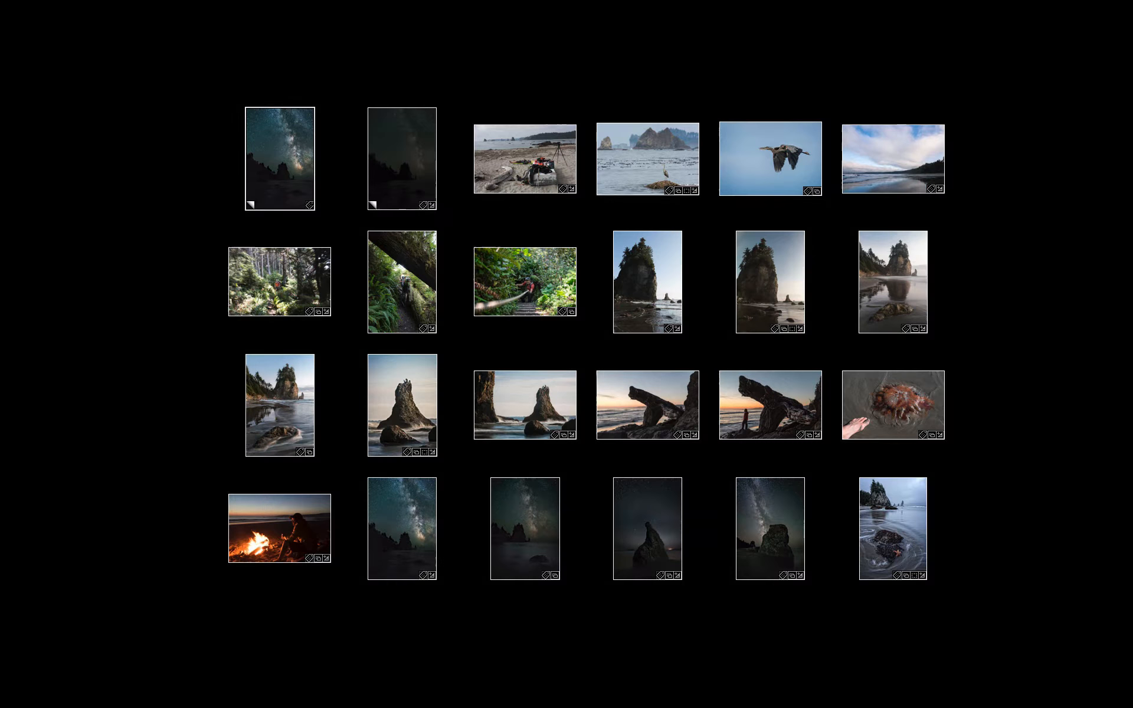
key("l")
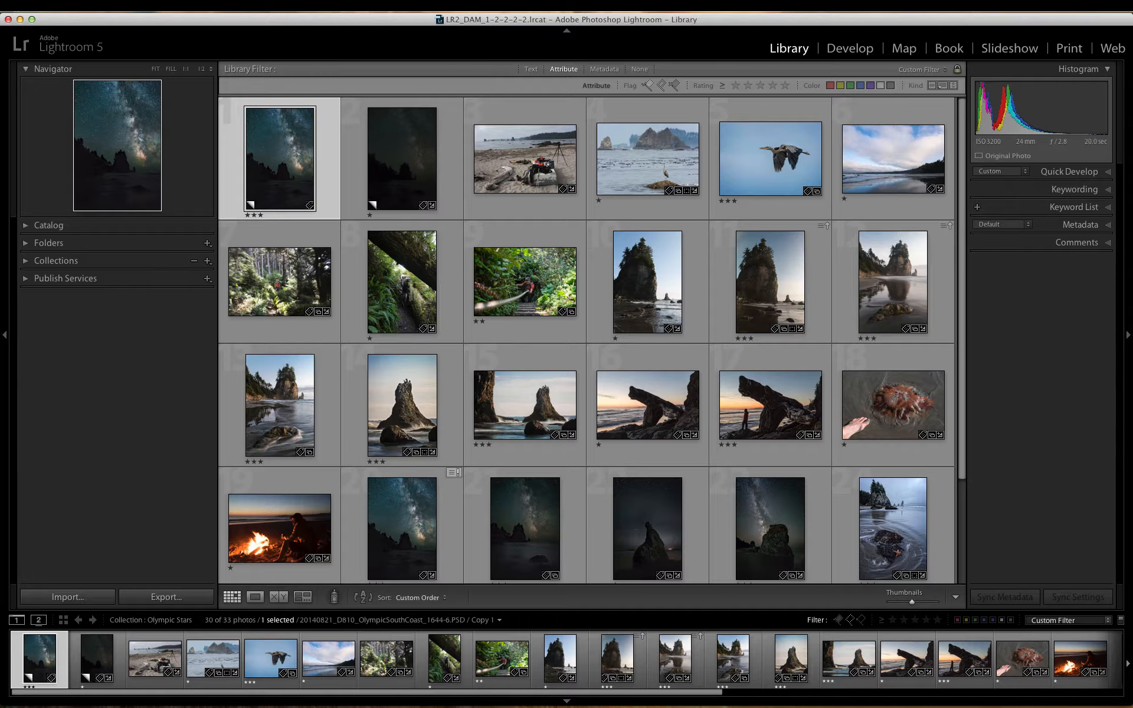
Step: Open the beach gear photo in Loupe view and browse through the heron, cloudy shoreline and forest hiking photos
key("Right")
key("Right")
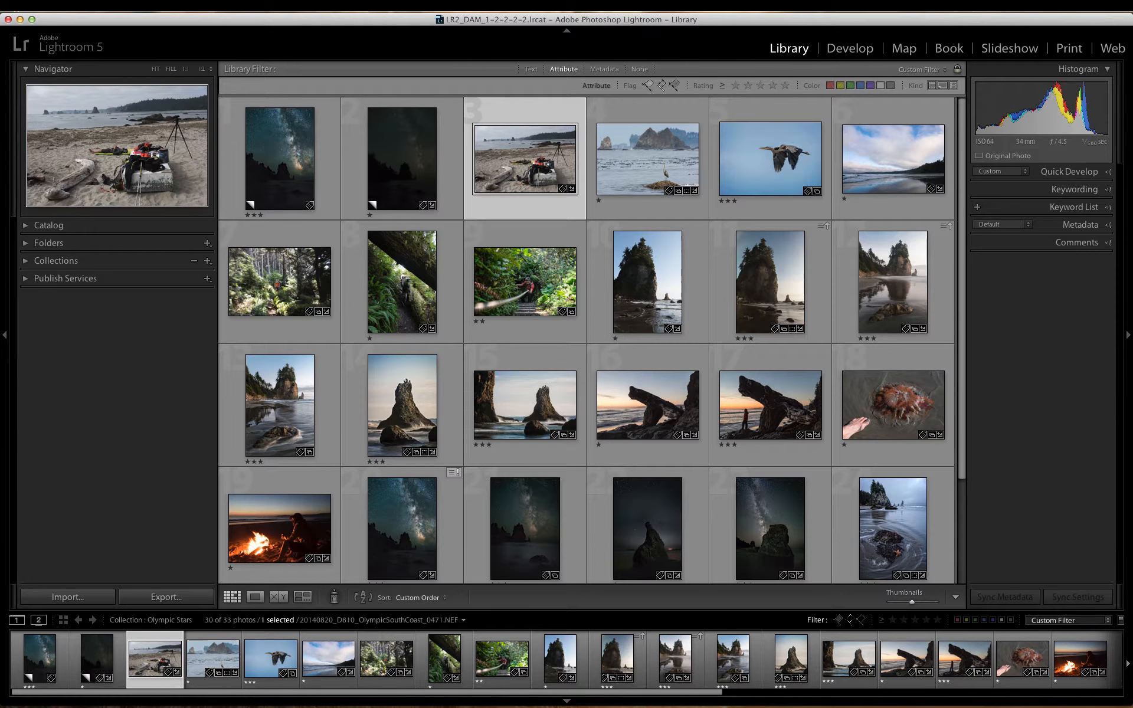
key("e")
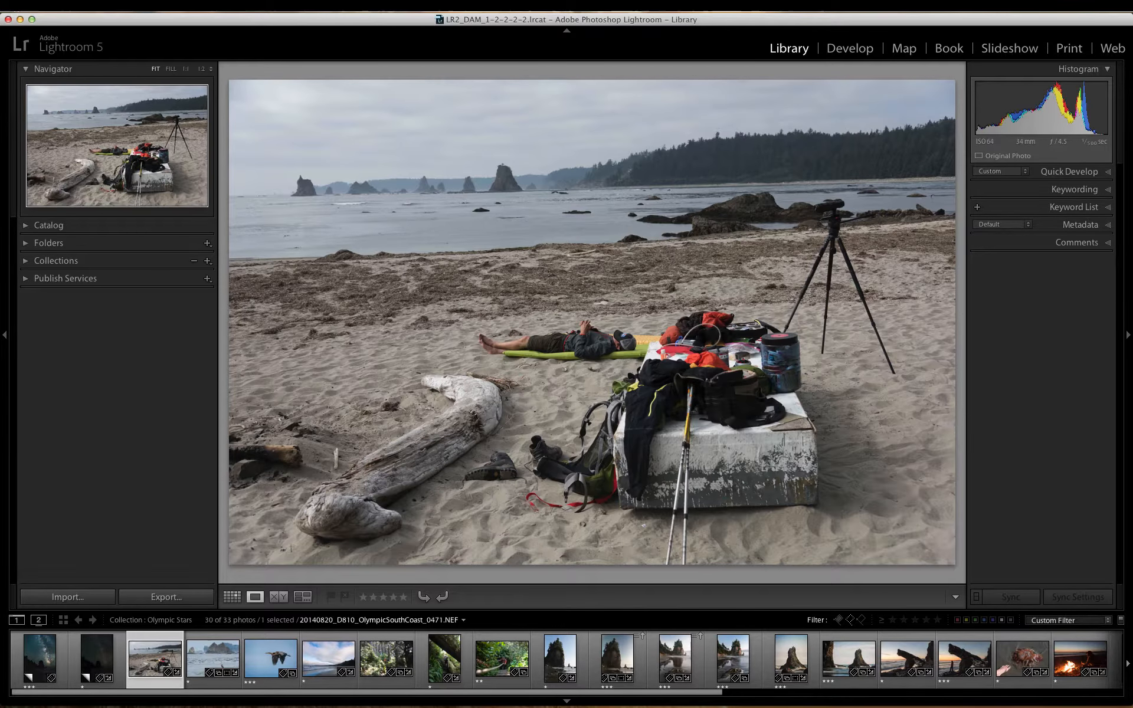
key("Right")
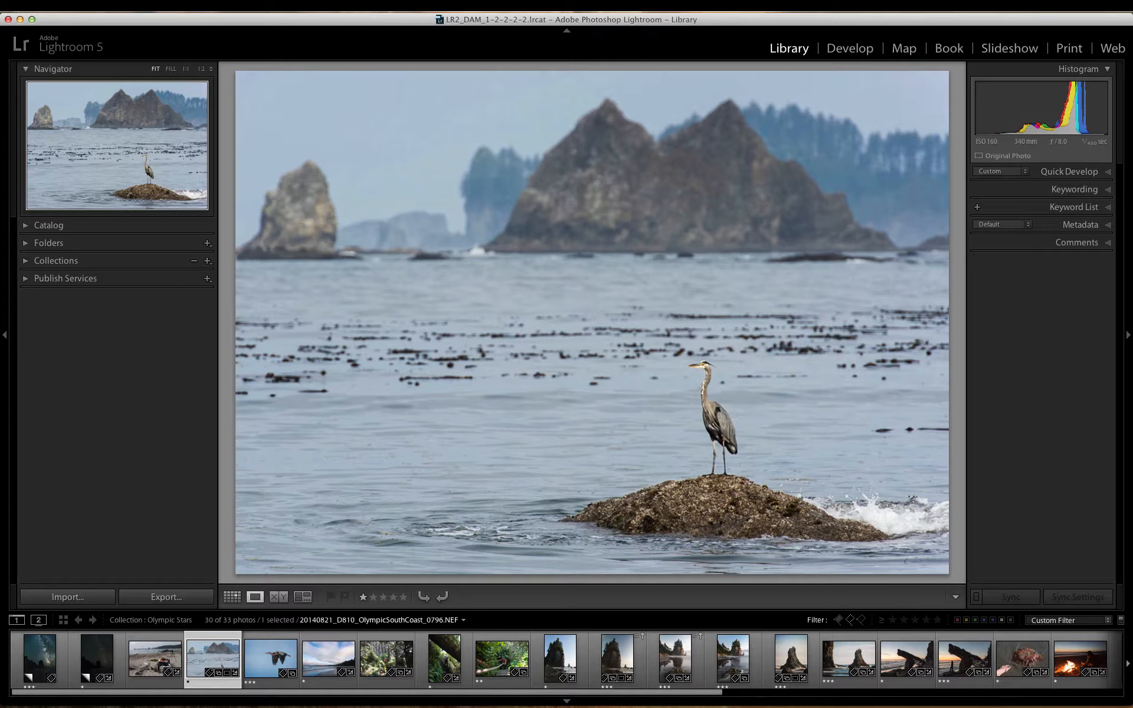
key("Right")
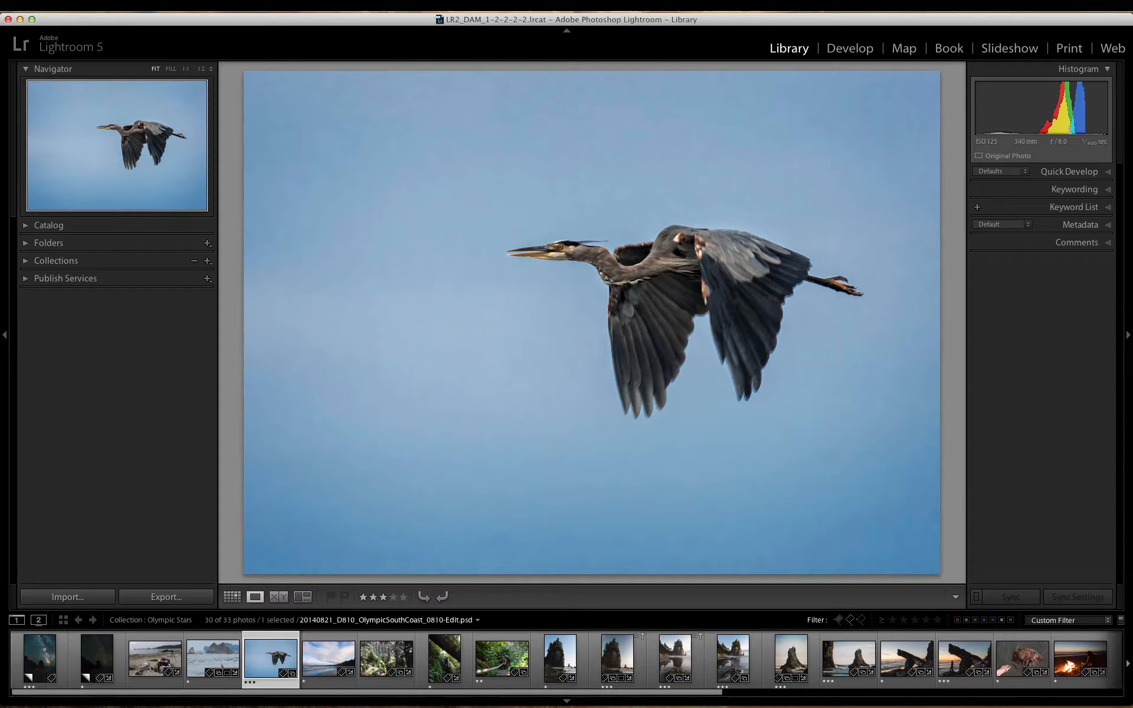
key("Right")
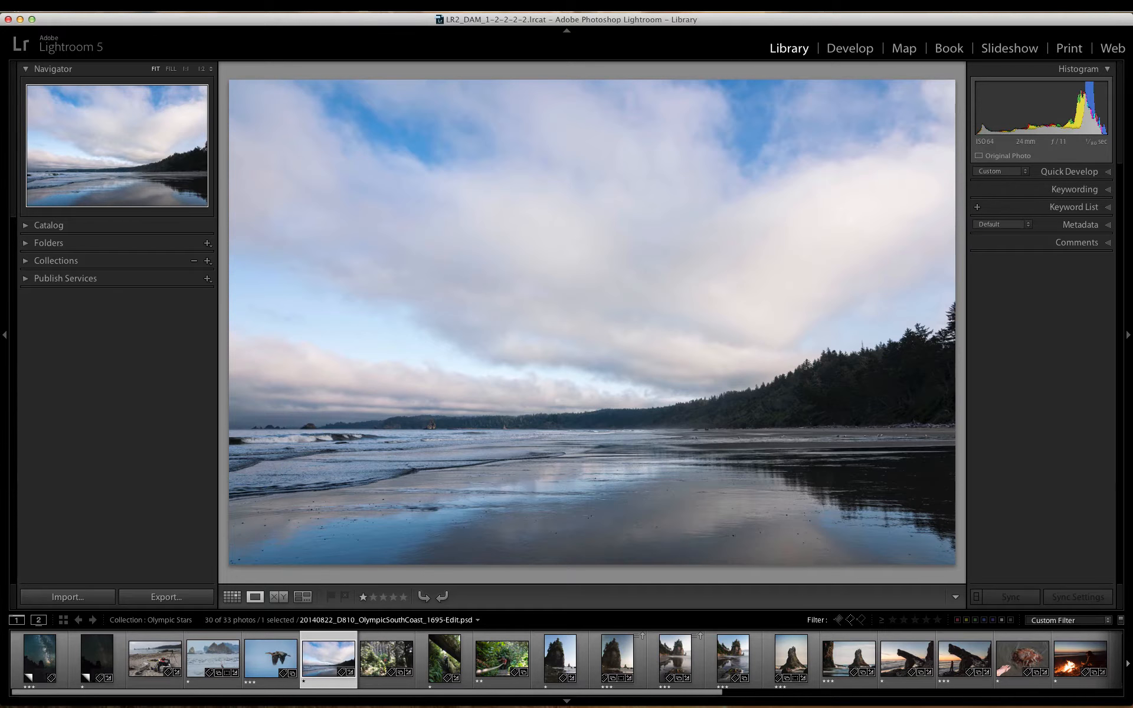
key("Right")
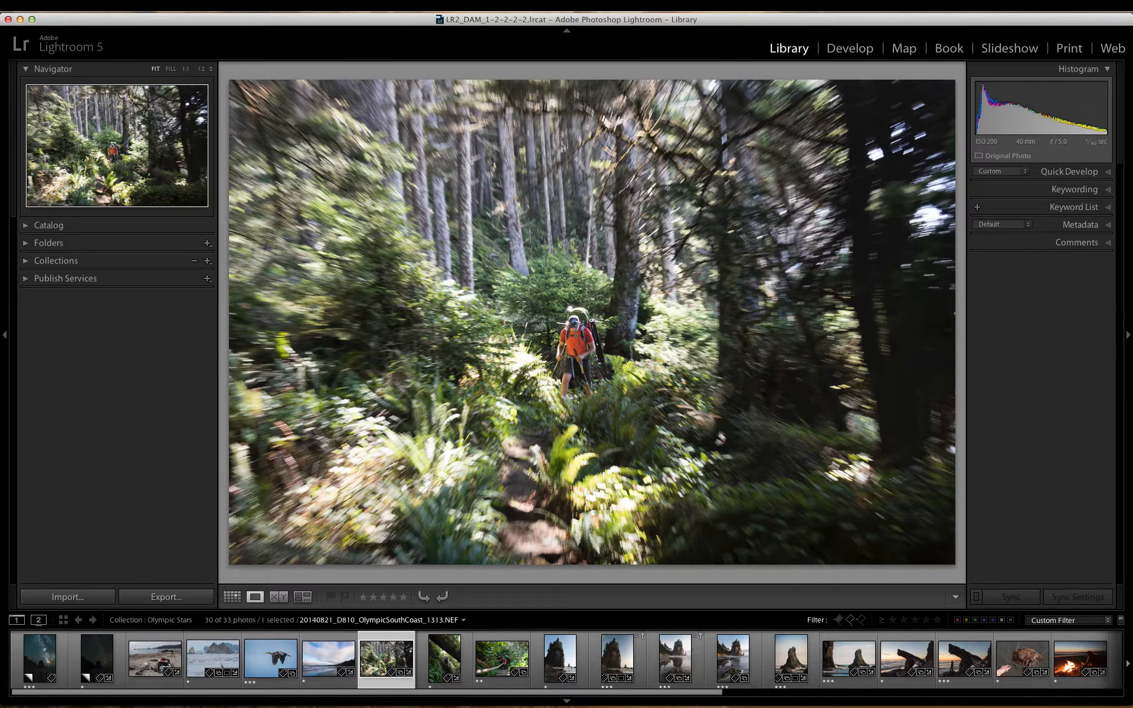
key("Right")
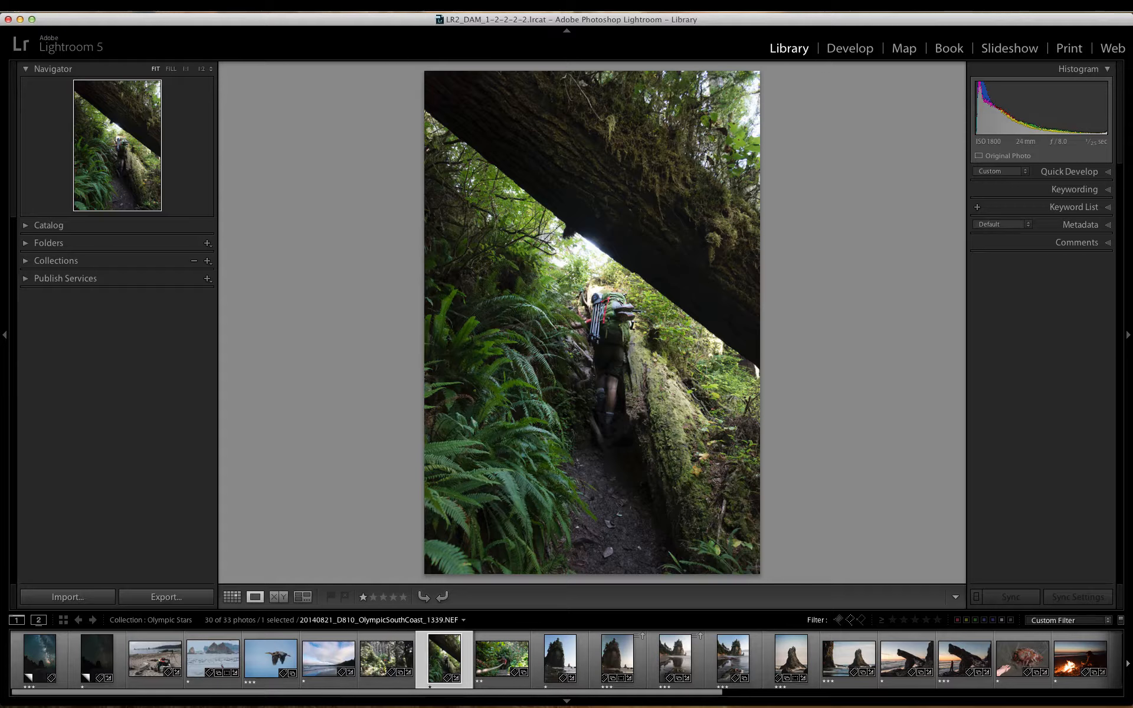
key("Right")
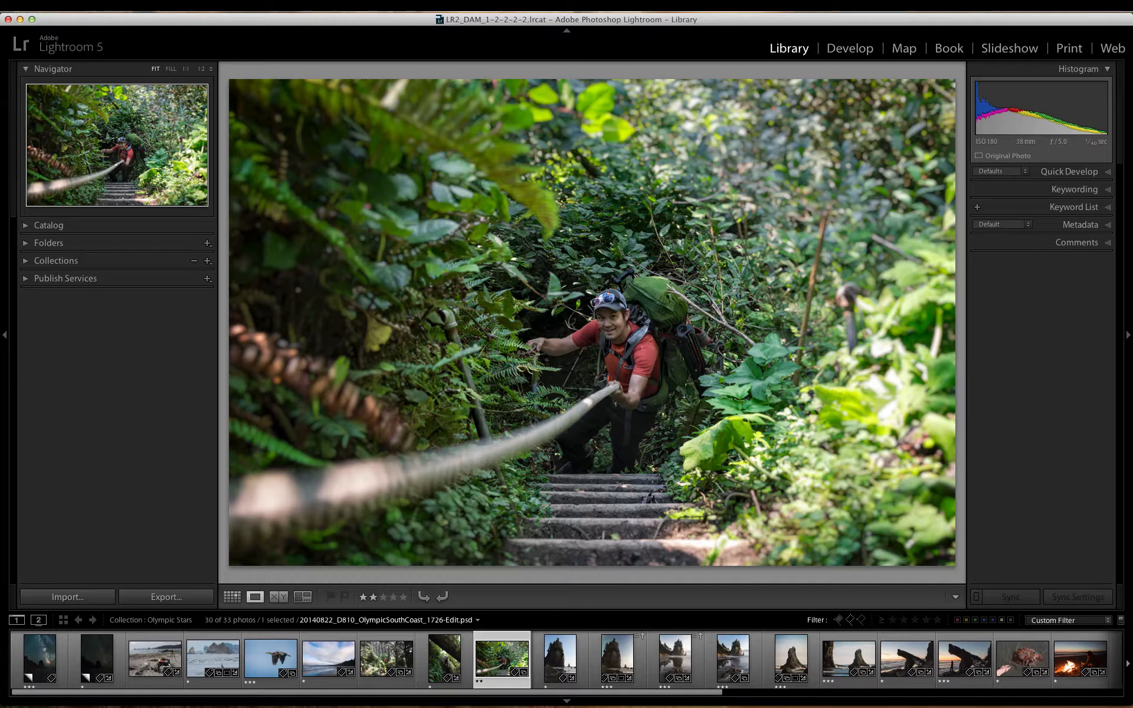
Step: Compare the bright and long-exposure shots of the tree-topped sea stack, and view the two photos with the foreground rock
key("Right")
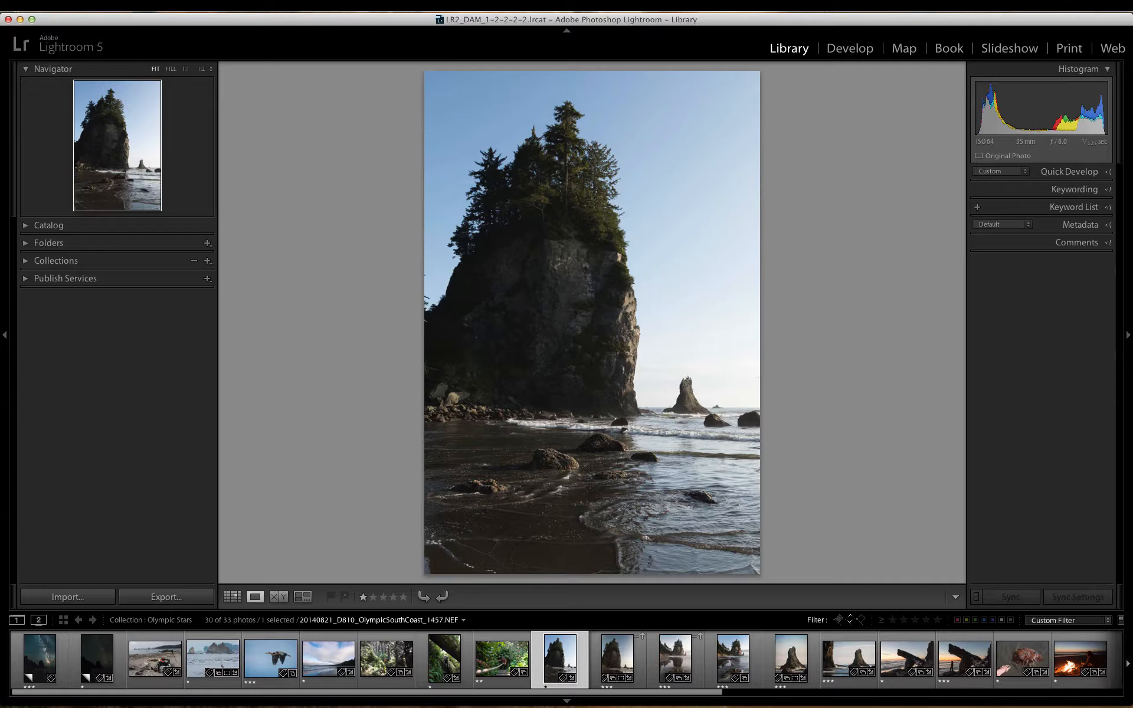
key("Right")
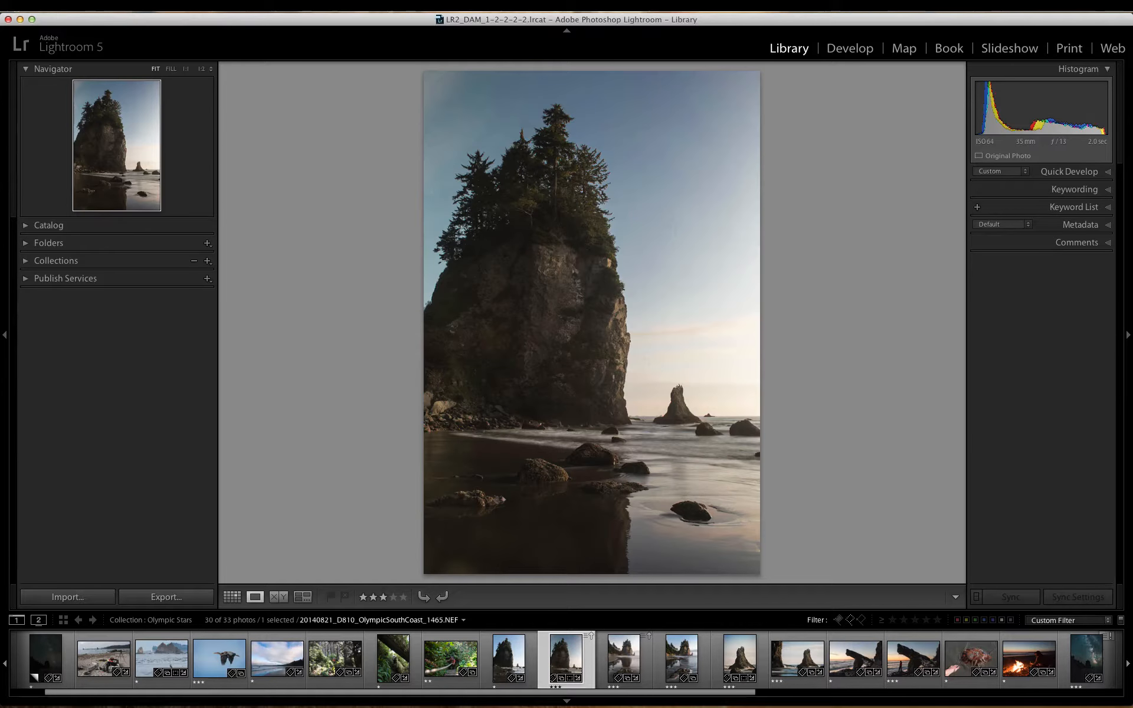
key("Left")
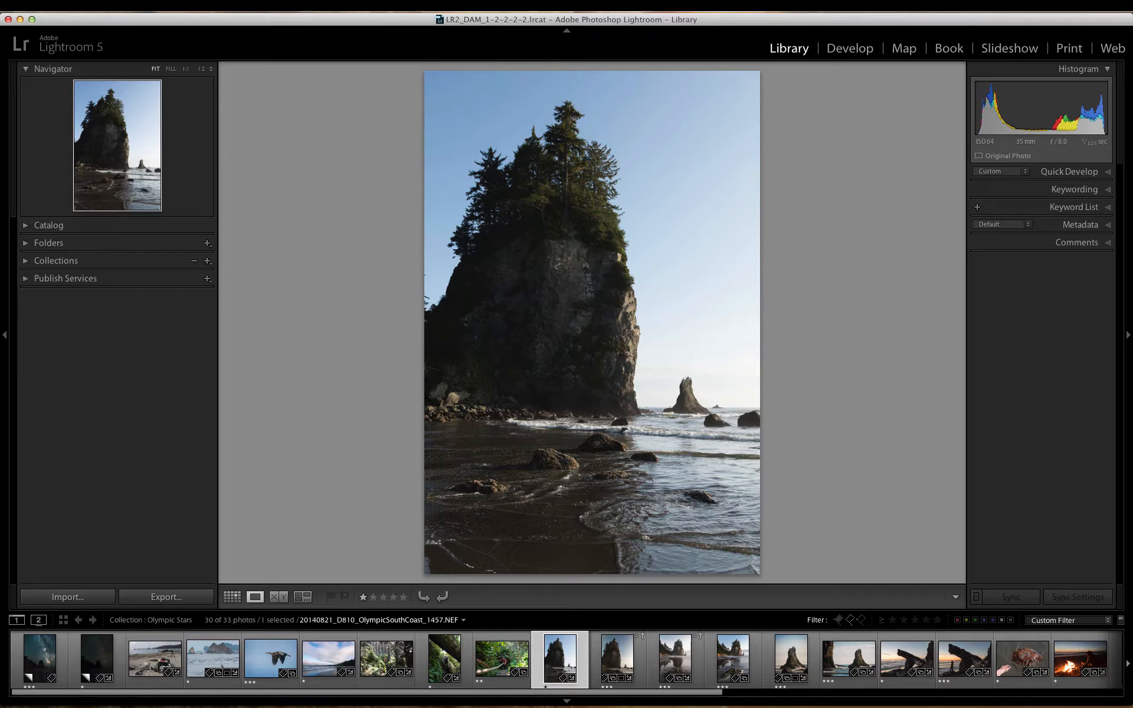
key("Right")
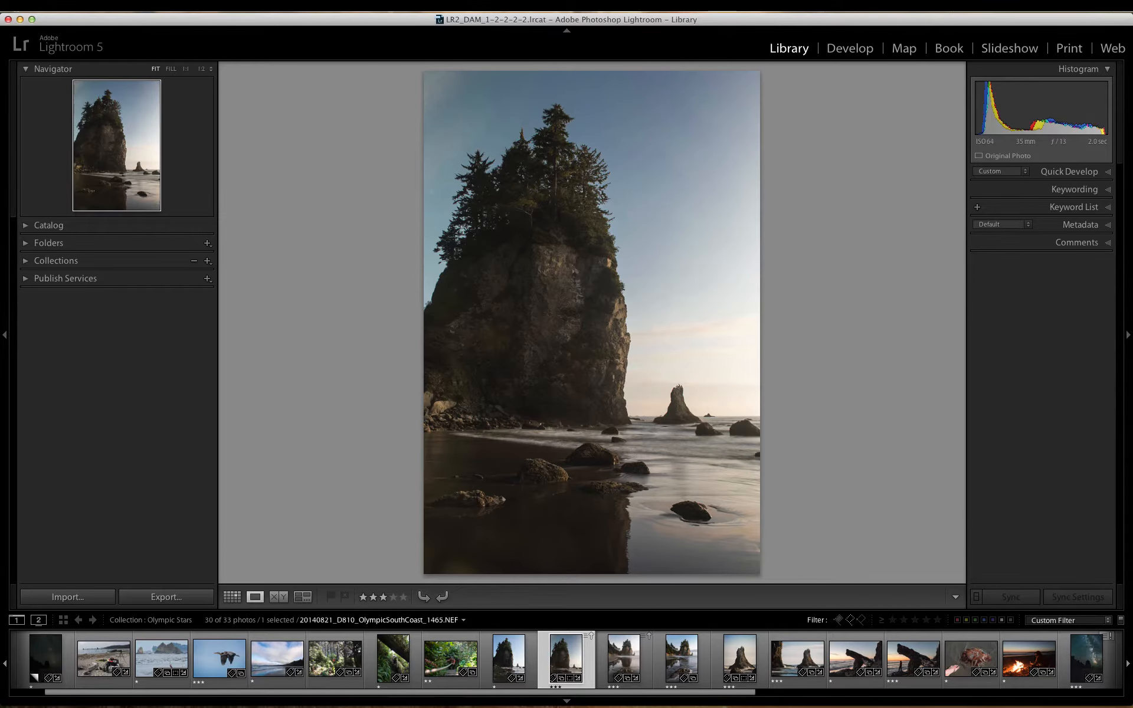
key("Right")
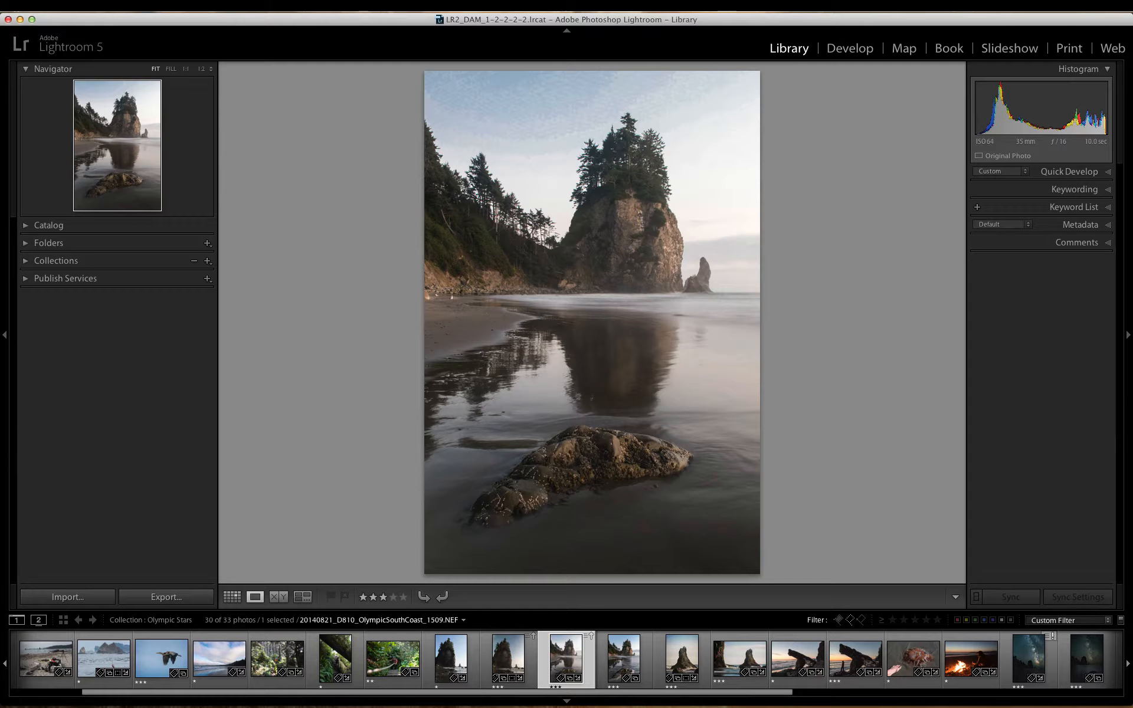
key("Right")
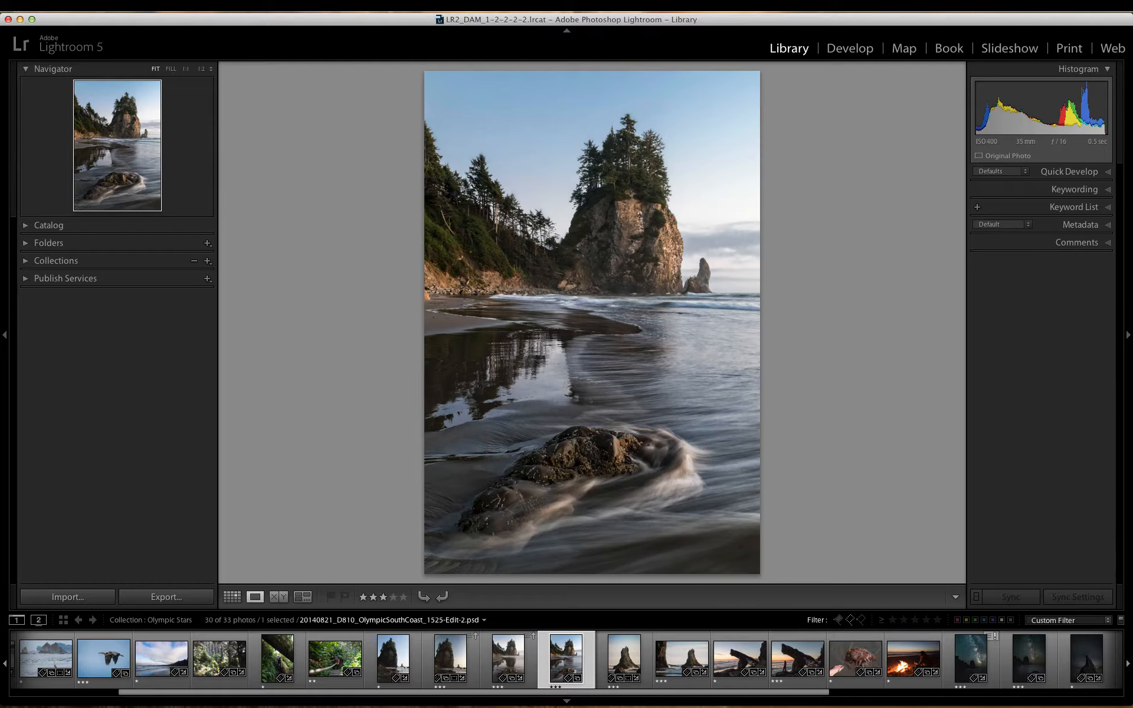
Step: Go back to the first tree-topped sea stack shot and review the sequence up to the swirling-water photo
key("Left")
key("Left")
key("Left")
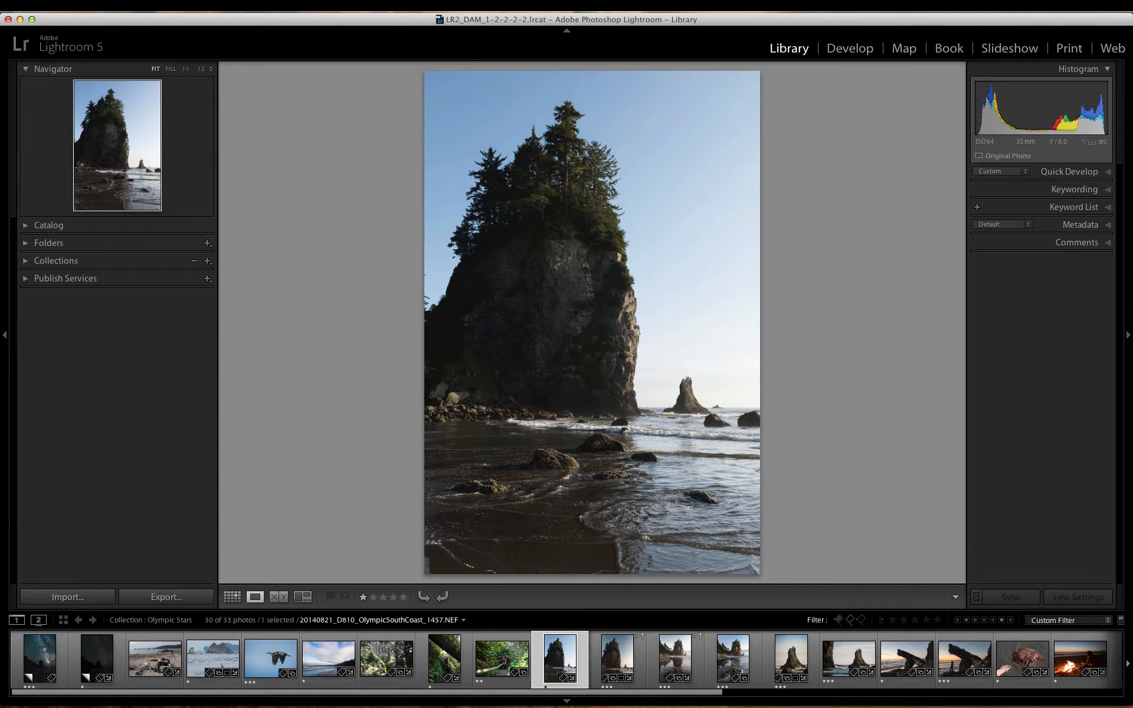
key("Right")
key("Right")
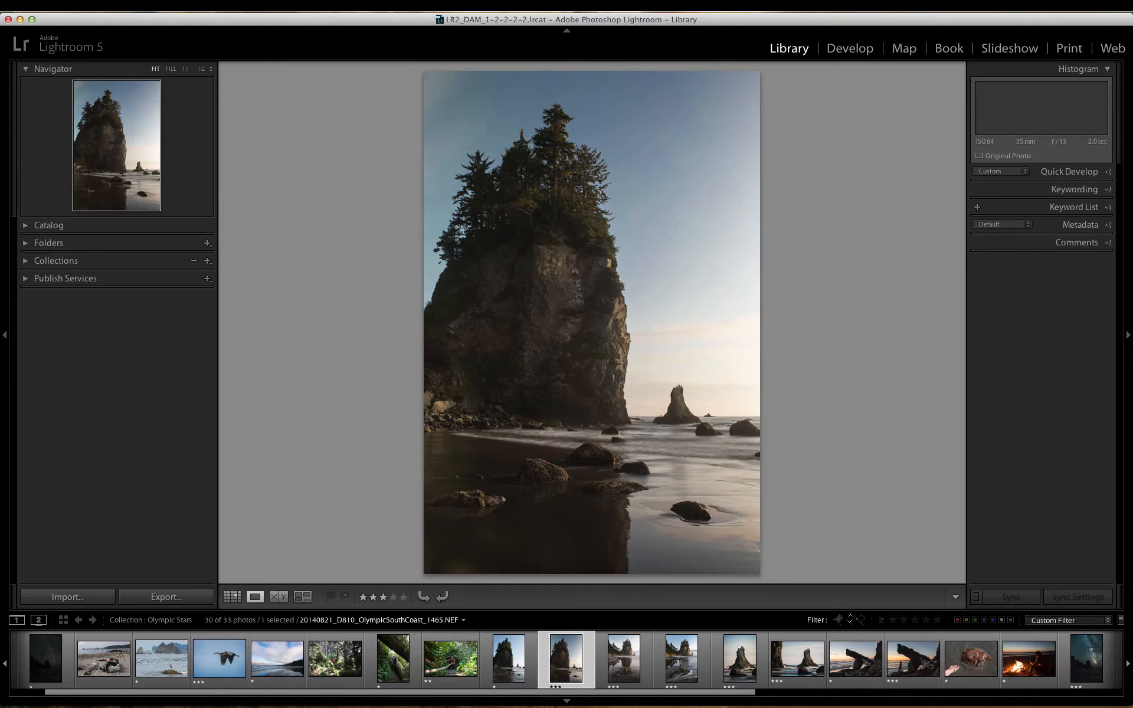
key("Right")
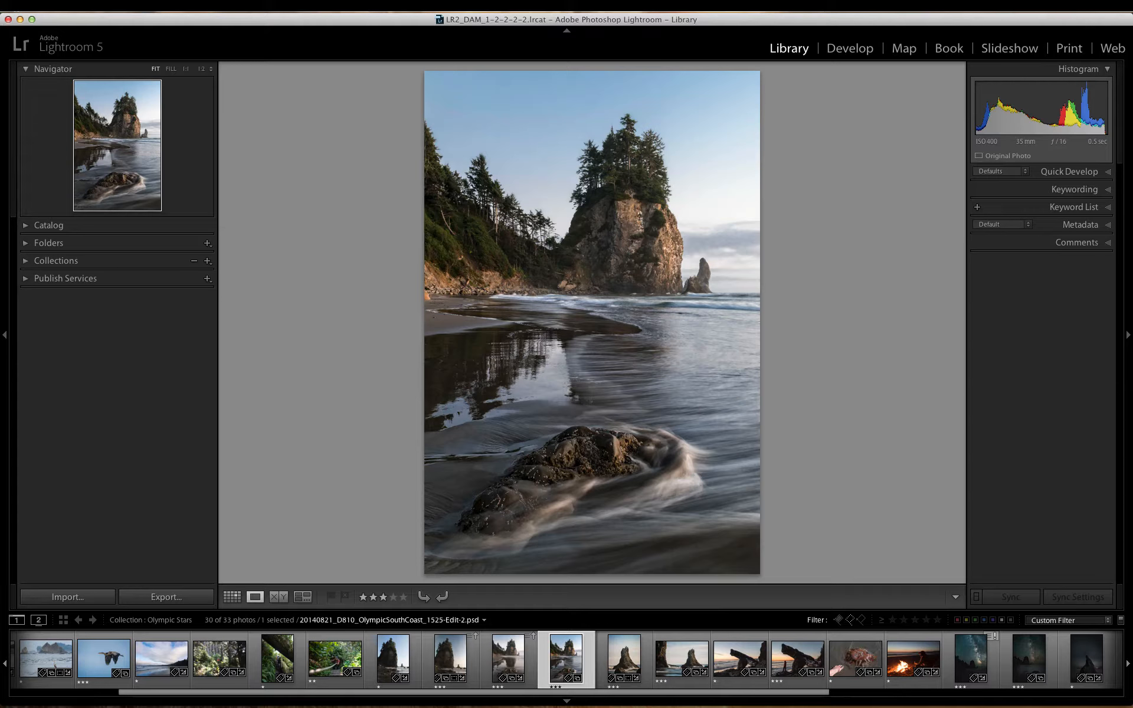
Step: Compare the vertical and horizontal photos of the bird-topped sea stack, and advance to the sunset driftwood log without a person
key("Right")
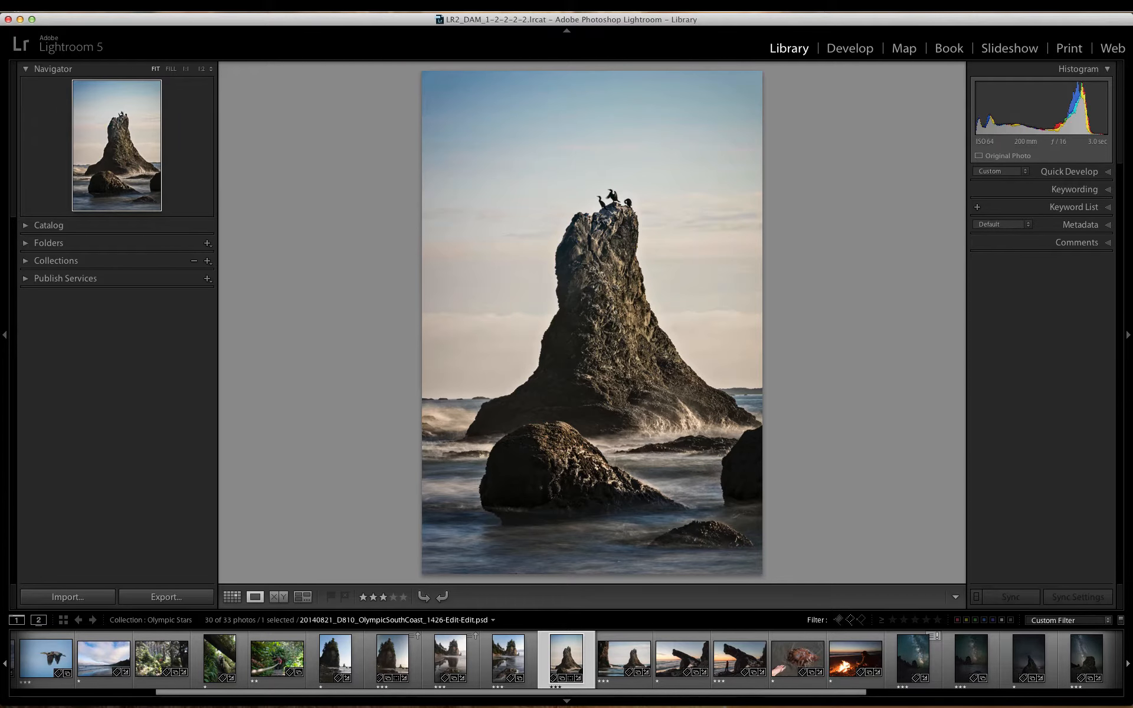
key("Right")
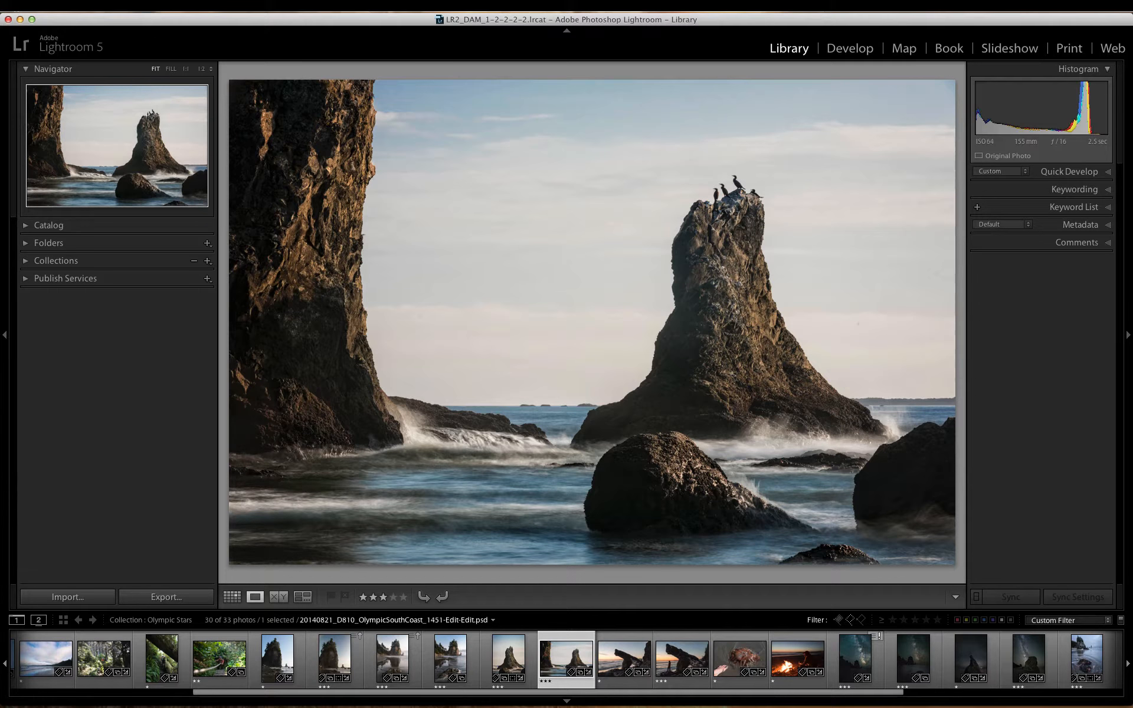
key("Left")
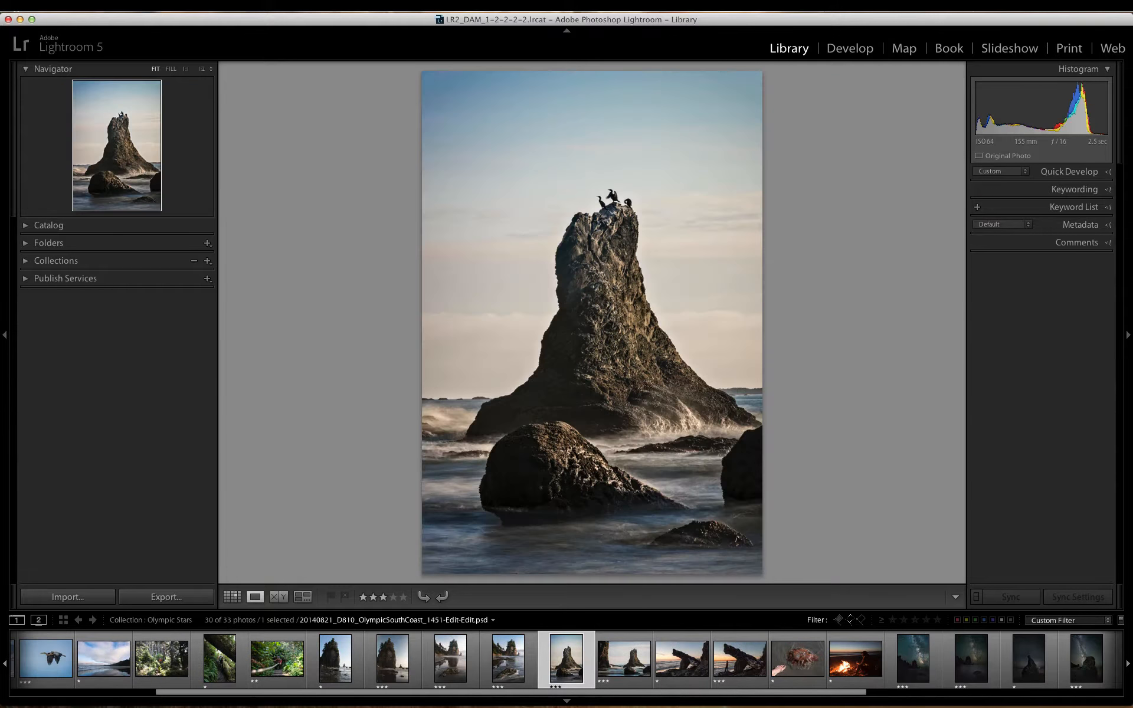
key("Right")
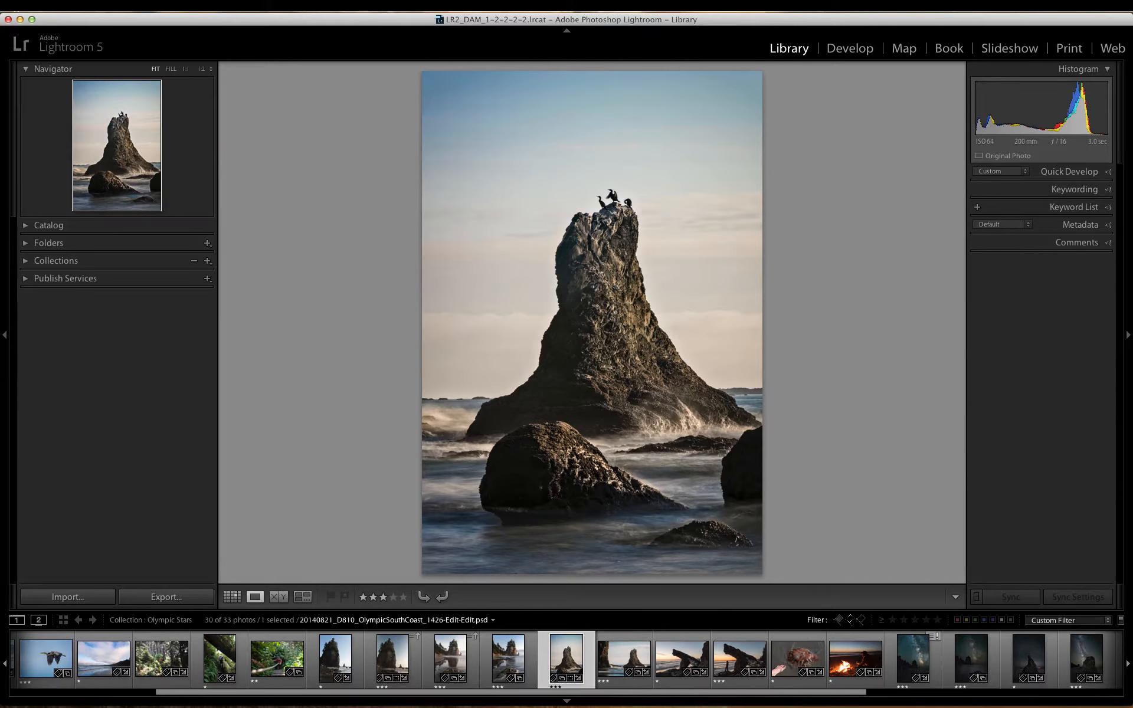
key("Right")
key("Right")
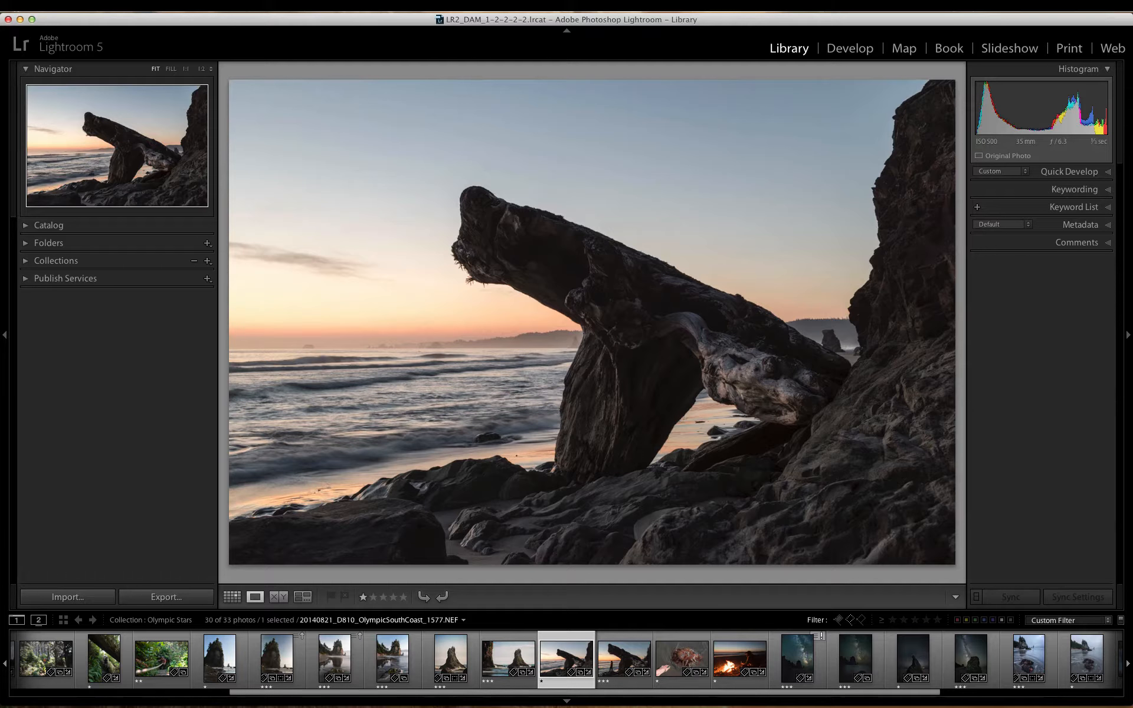
Step: Browse the driftwood log with the person in red, the jellyfish and the campfire, ending on the finished Milky Way photo
key("Right")
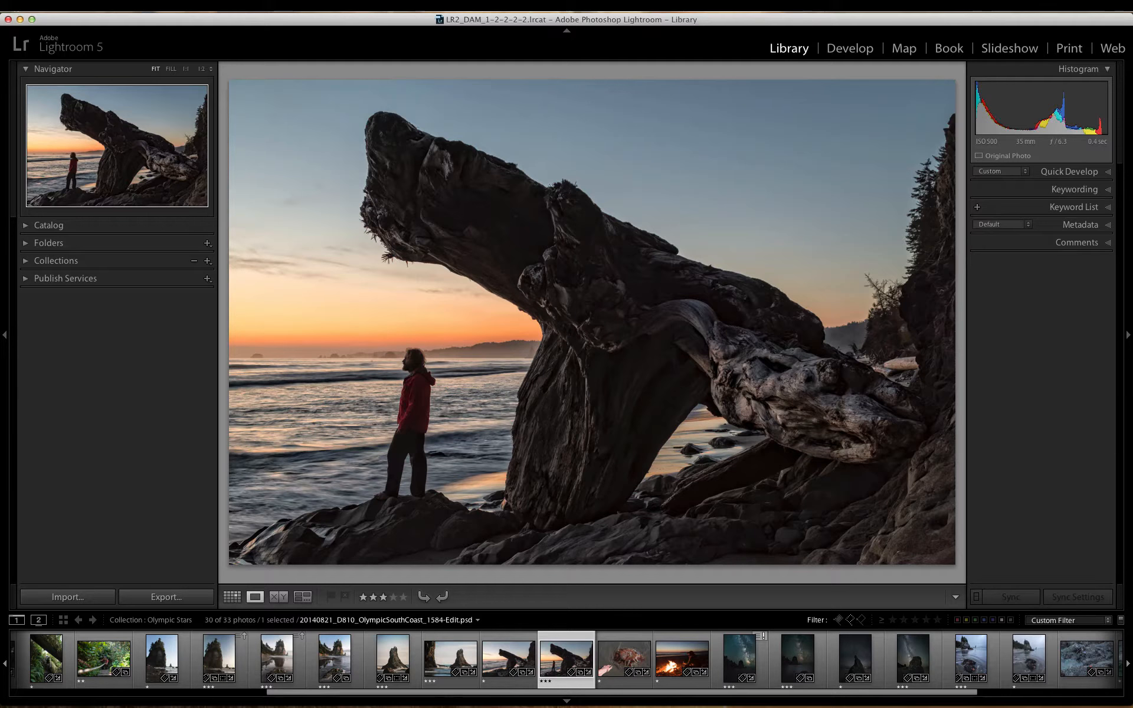
key("Right")
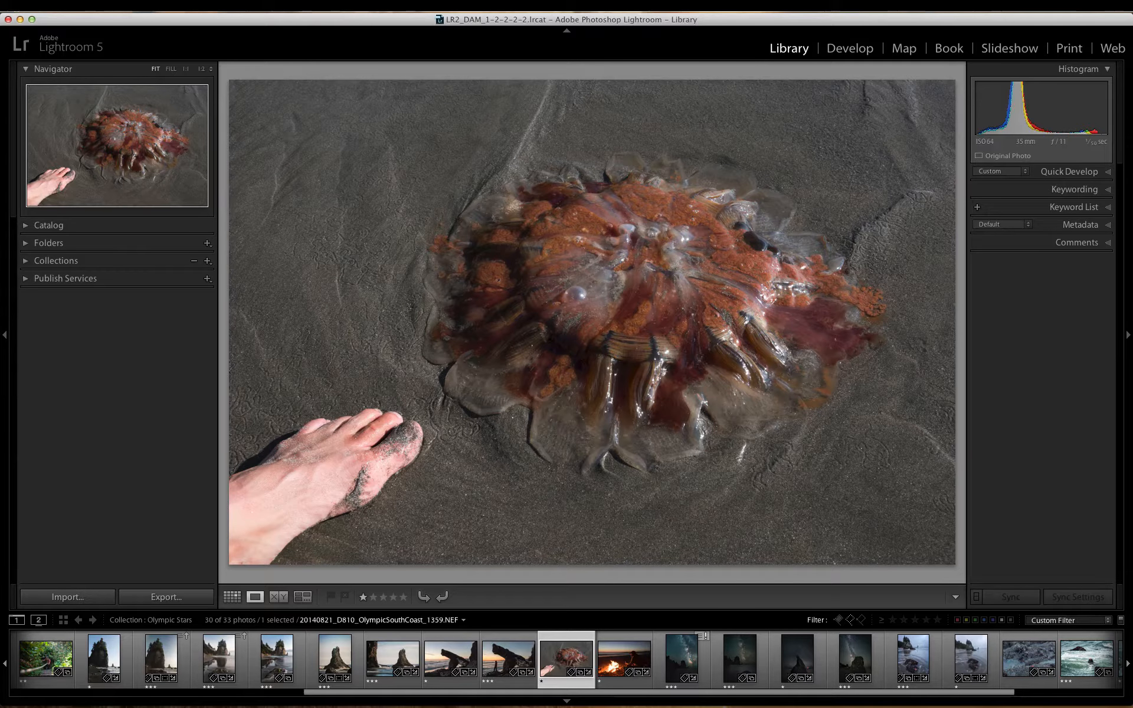
key("Right")
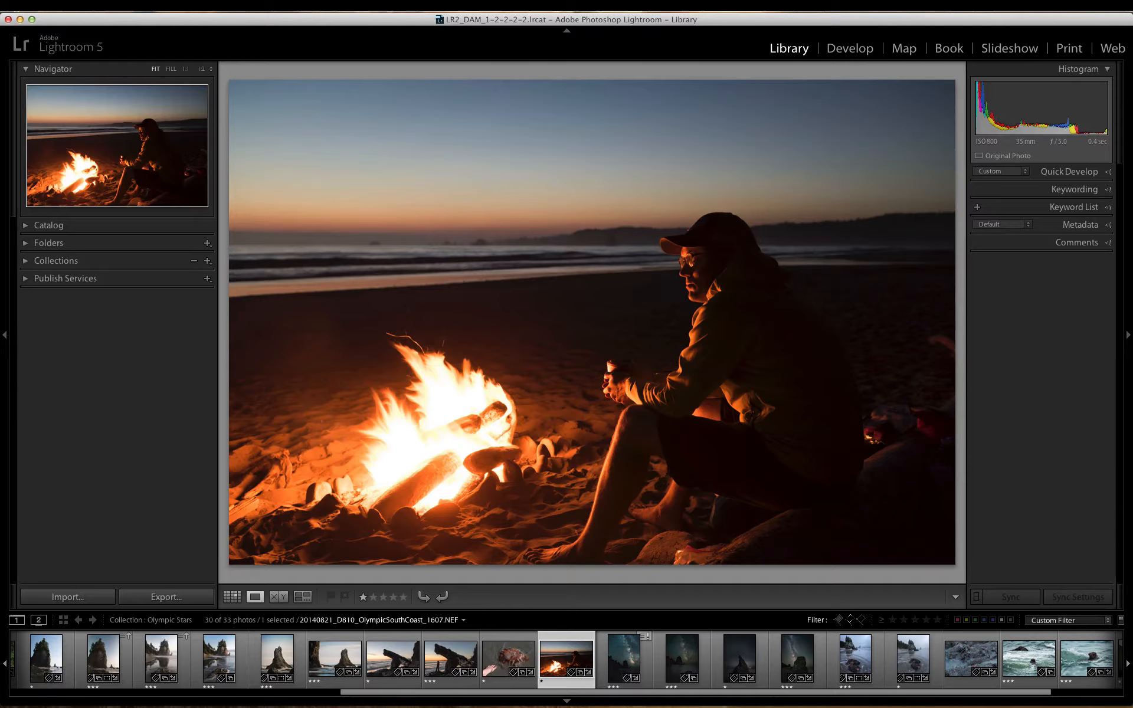
key("Right")
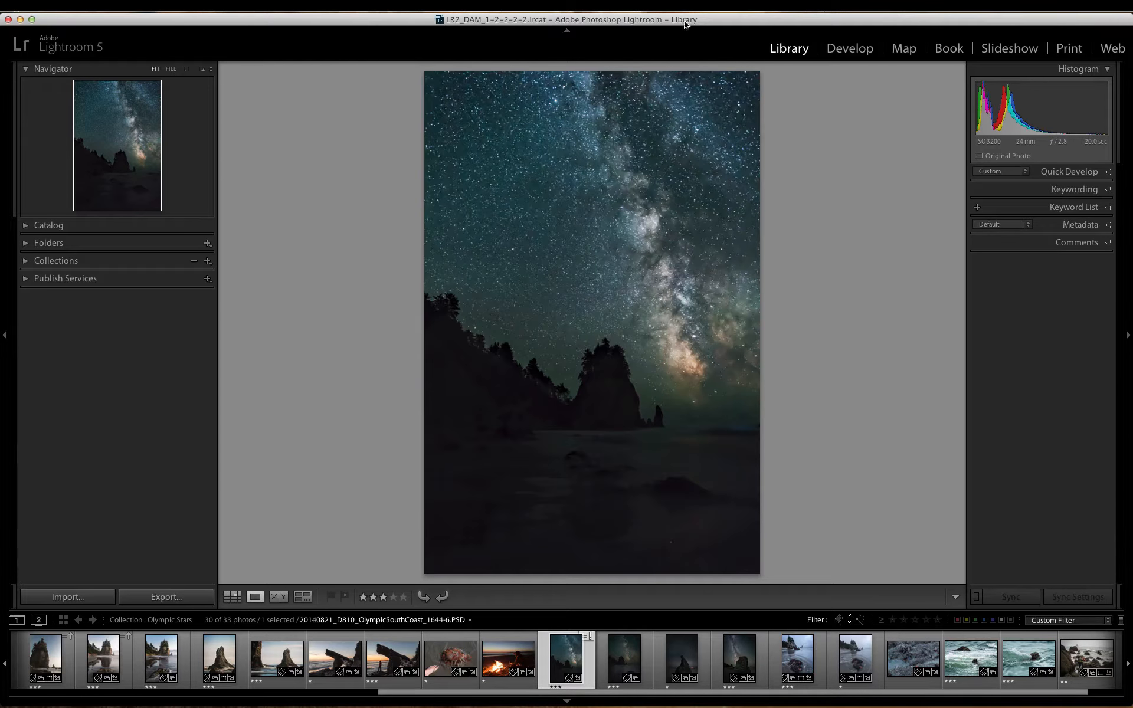
Step: Open the Milky Way photo for developing and filter the filmstrip to show only the flagged photos
left_click(848, 51)
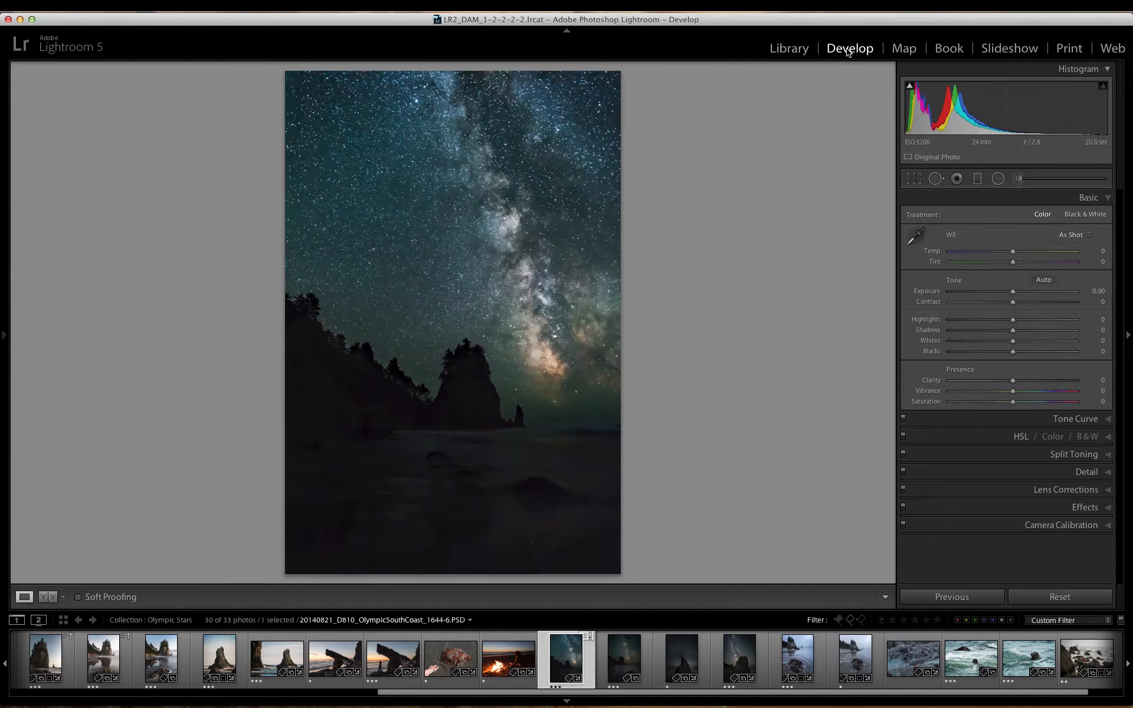
left_click(839, 619)
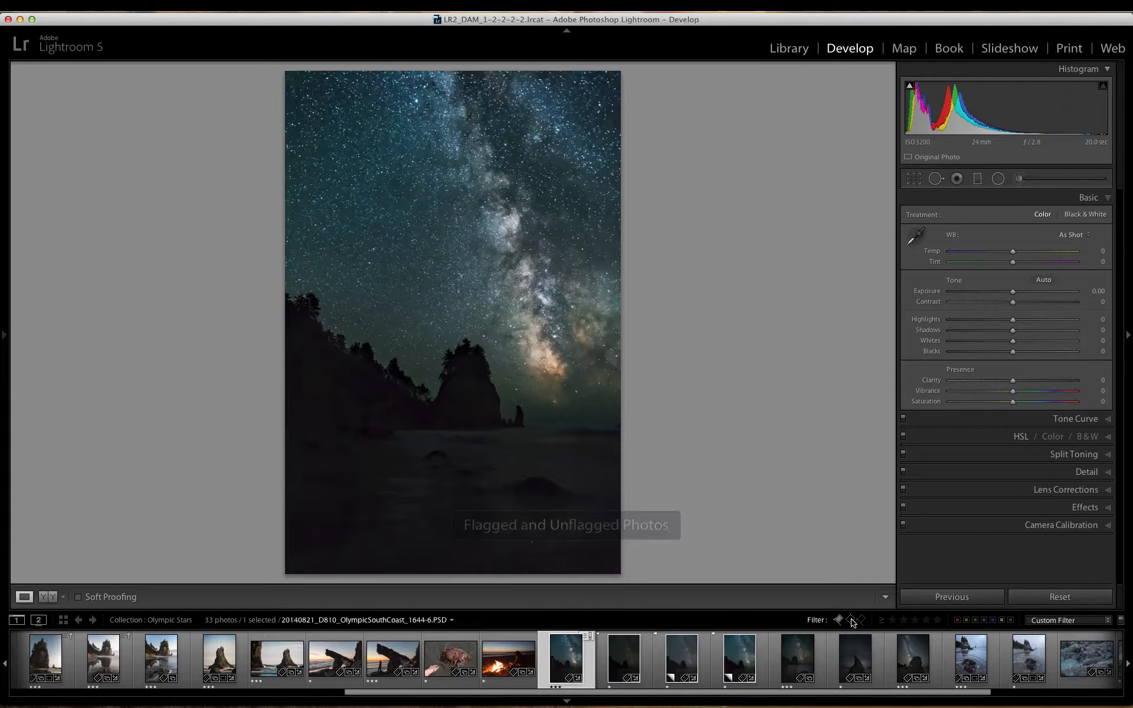
left_click(851, 620)
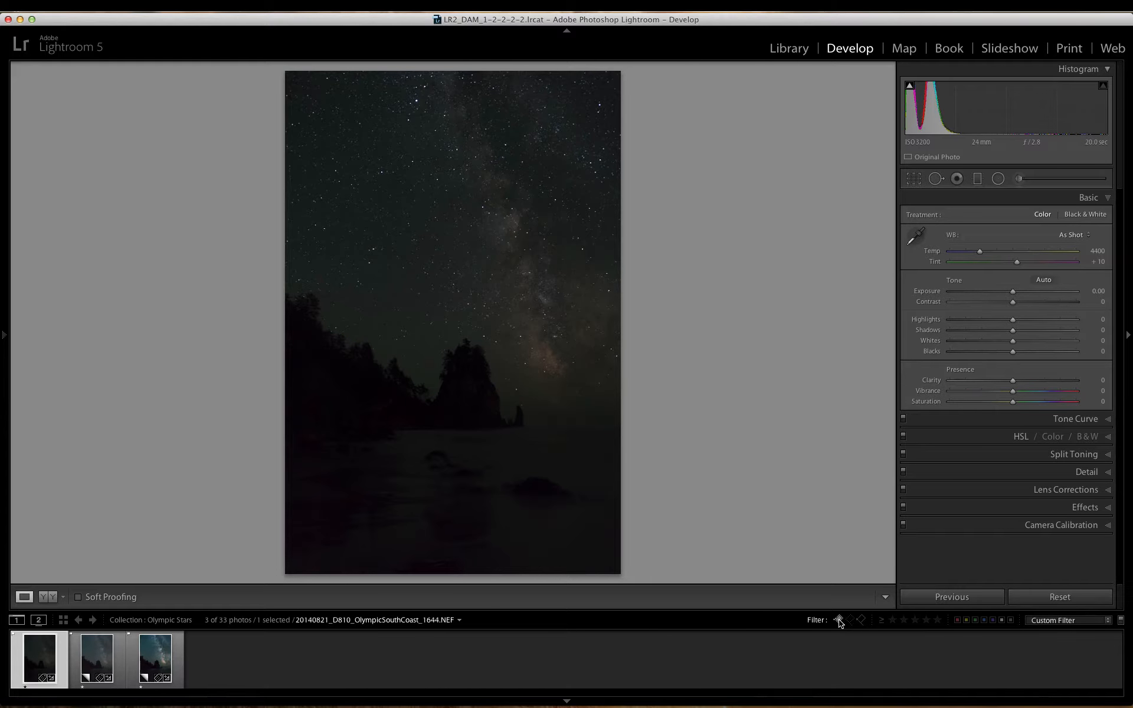
left_click(839, 619)
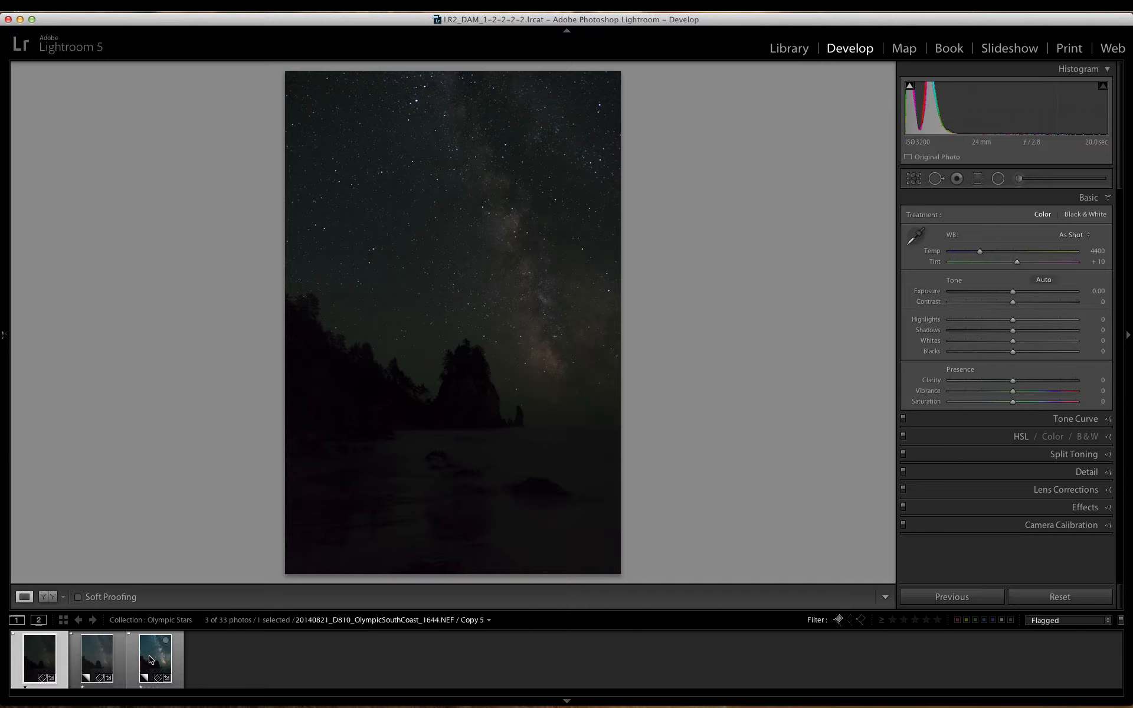
Step: Identify the original NEF and its two virtual copies, and look up the Create Virtual Copy command for the original
left_click(101, 659)
left_click(147, 660)
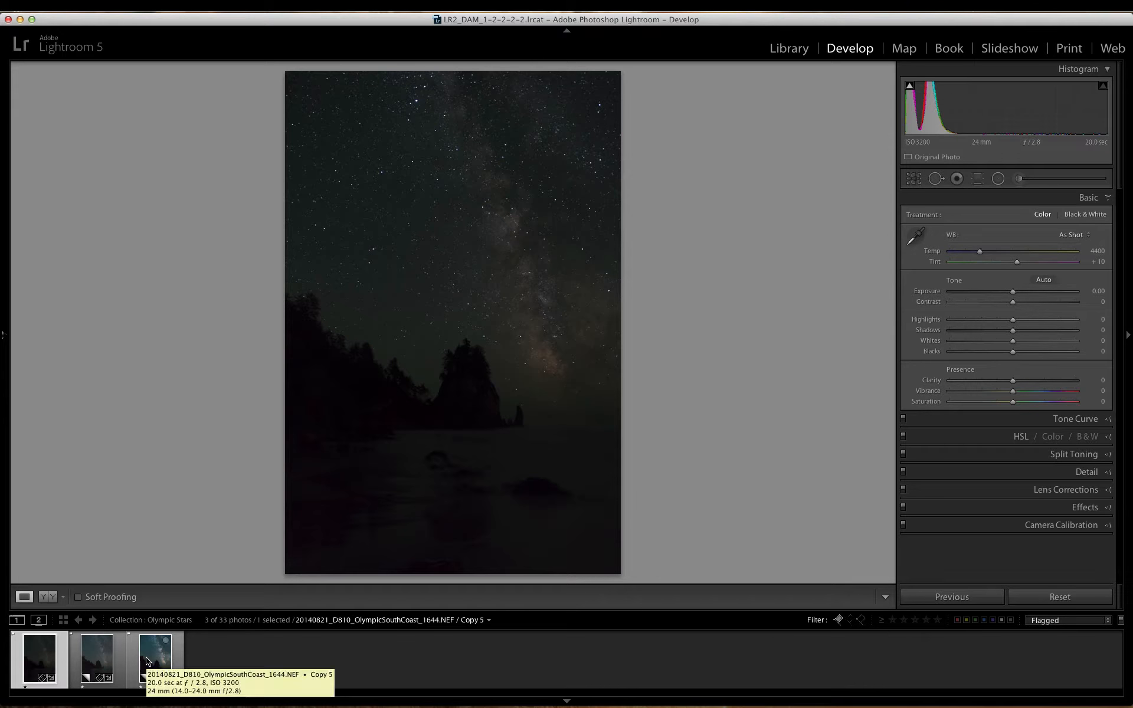
left_click(40, 657)
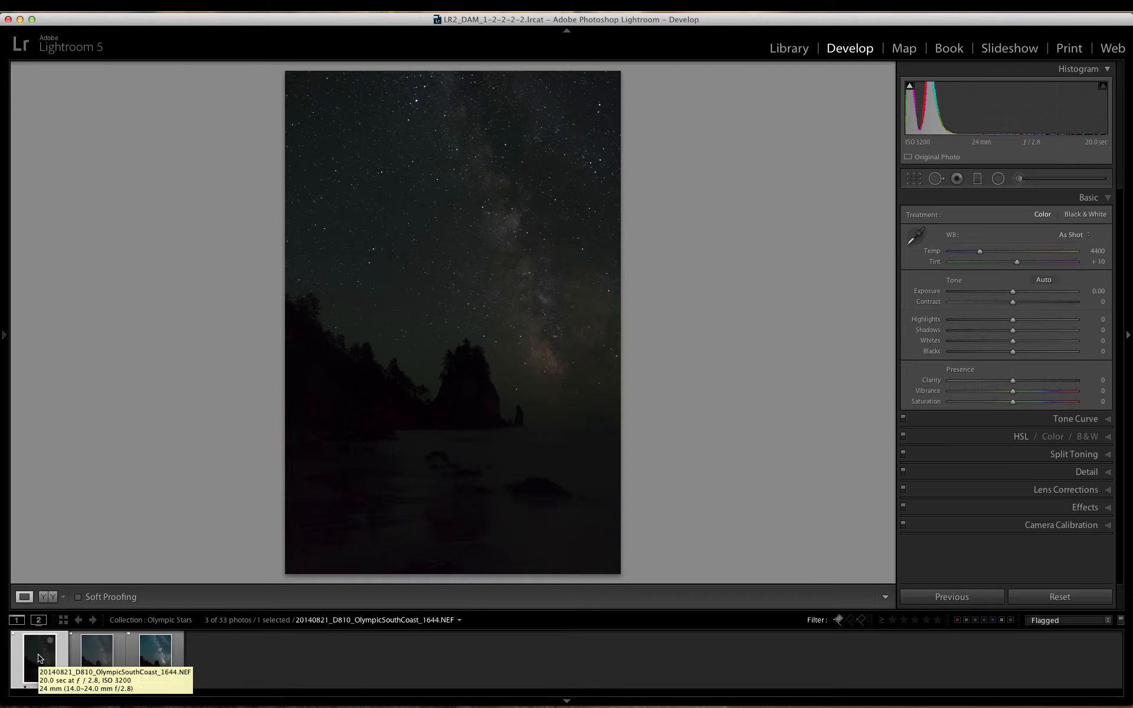
left_click(91, 657)
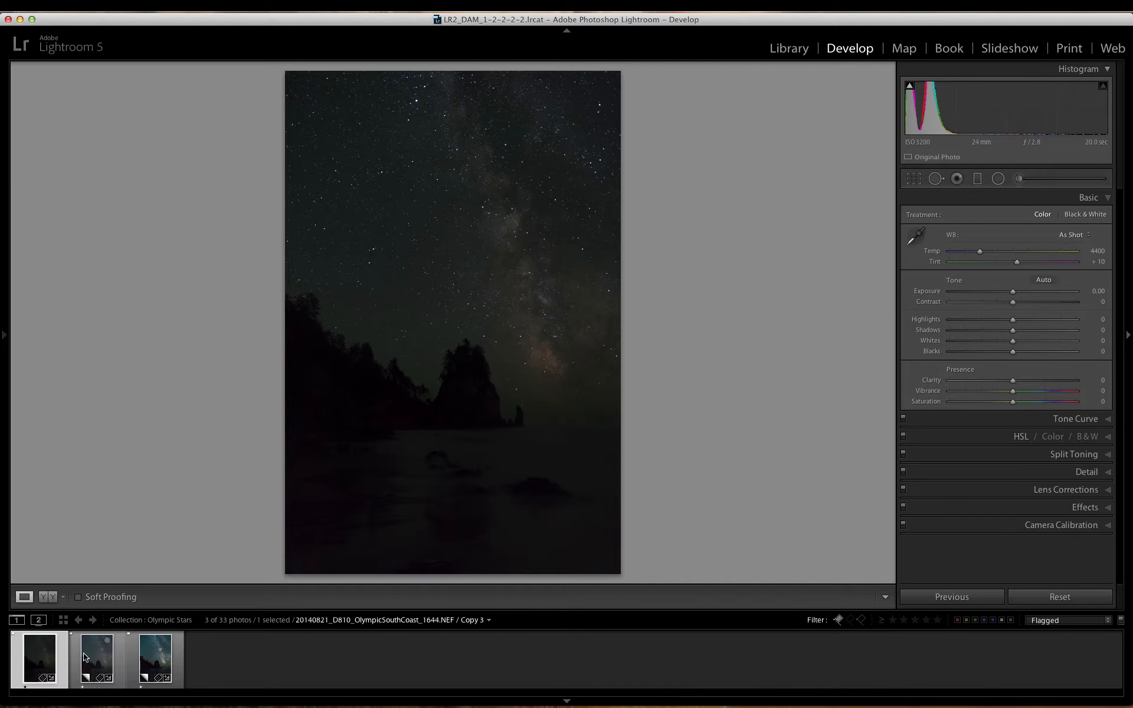
right_click(42, 661)
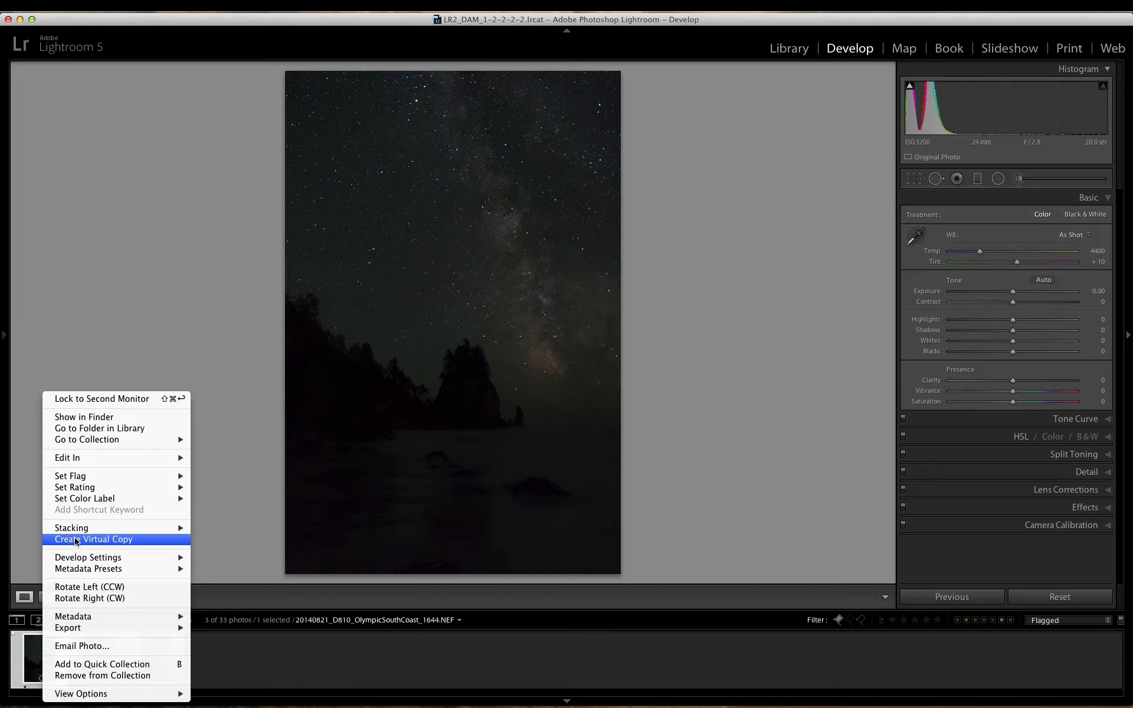
left_click(99, 249)
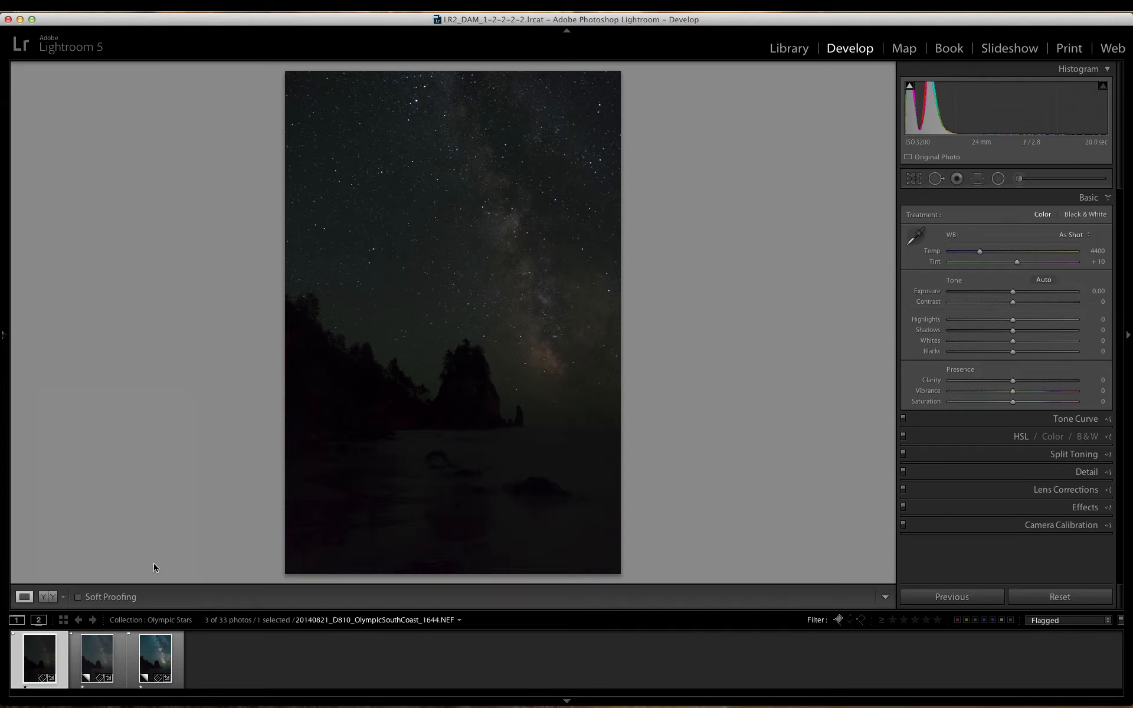
Step: Select the foreground version, Copy 3, and review its Detail and Basic adjustments
left_click(97, 653)
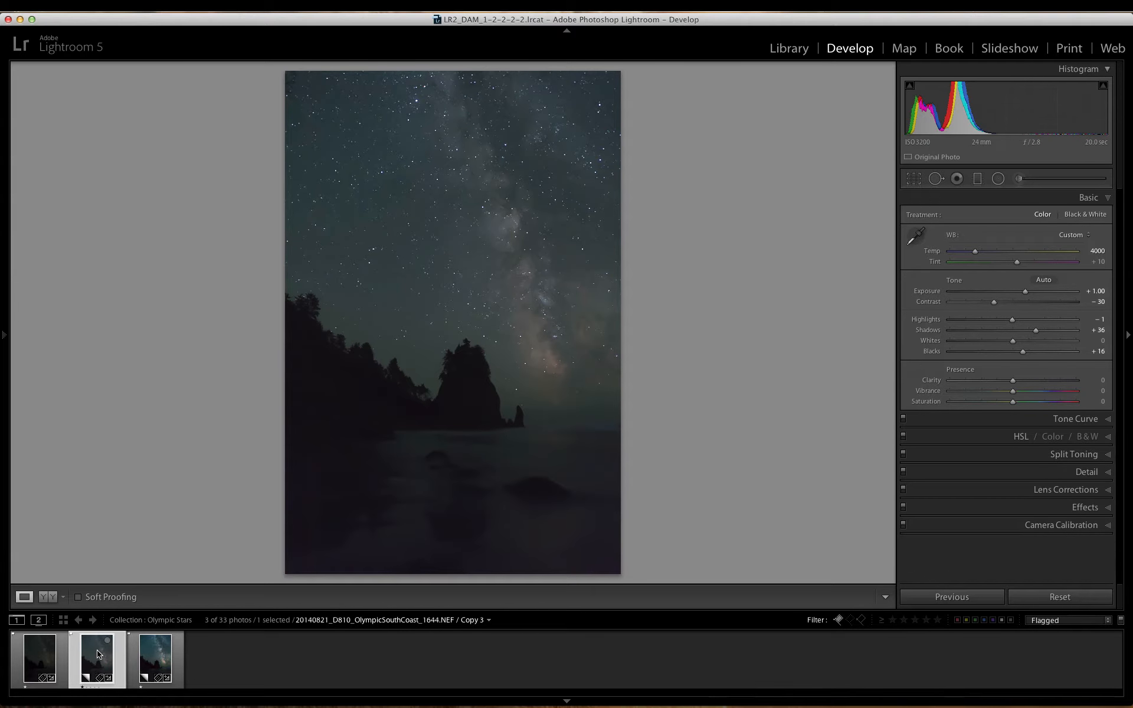
key("e")
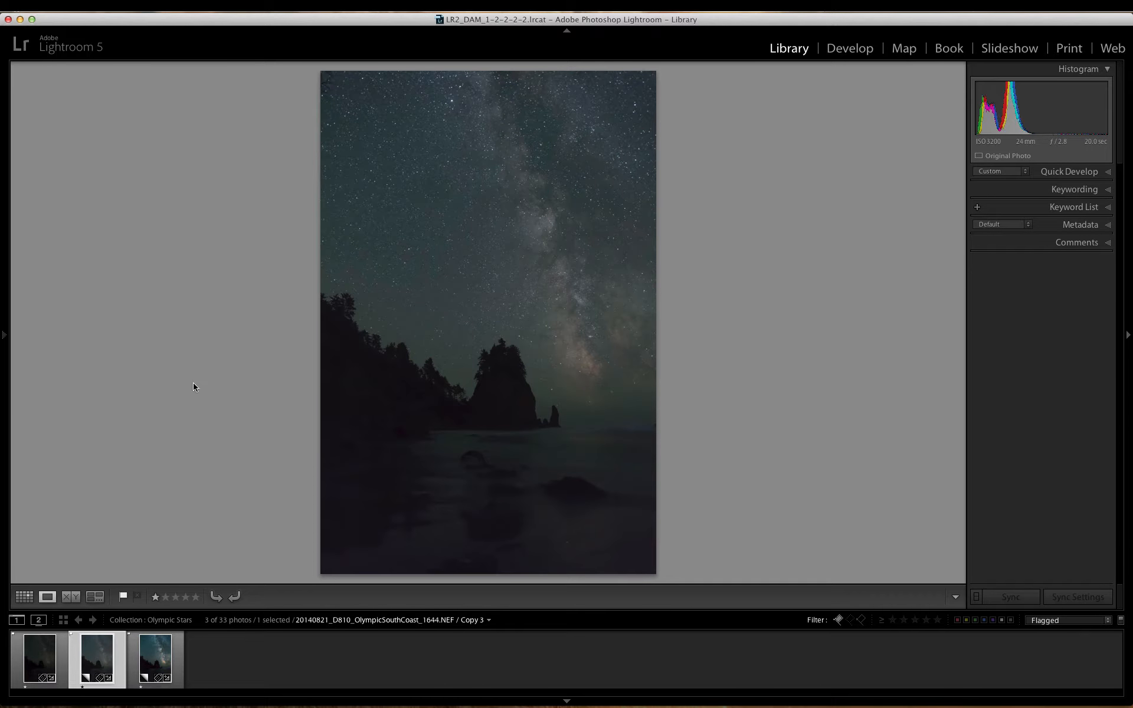
key("d")
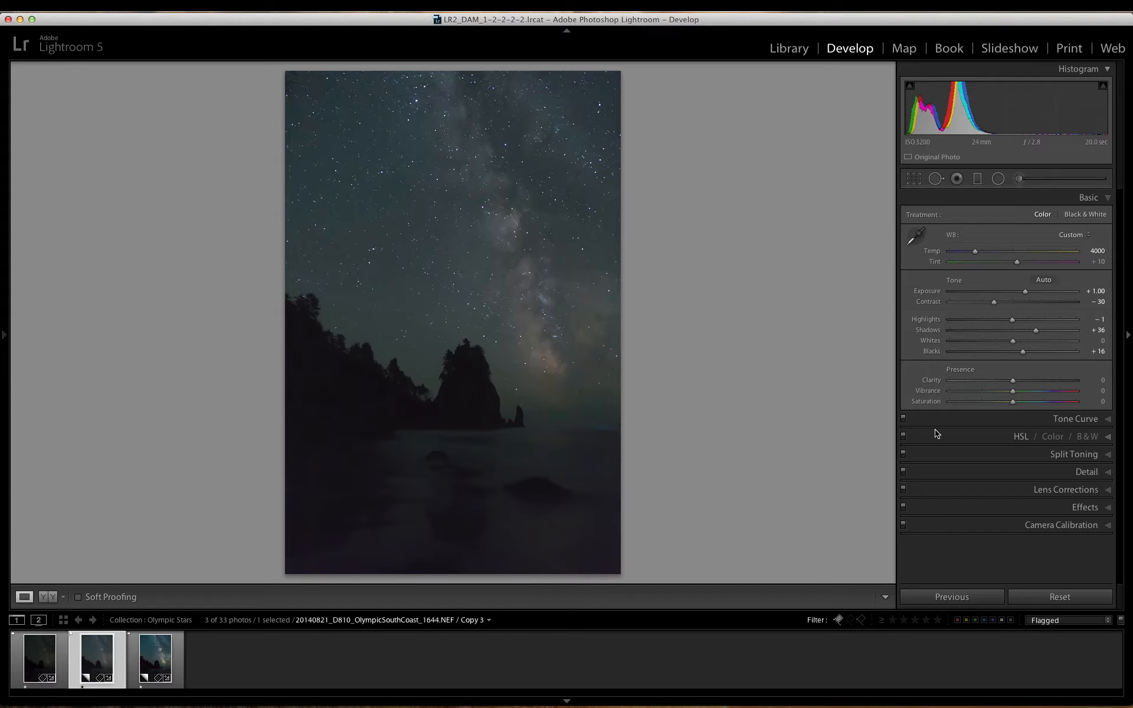
left_click(1087, 472)
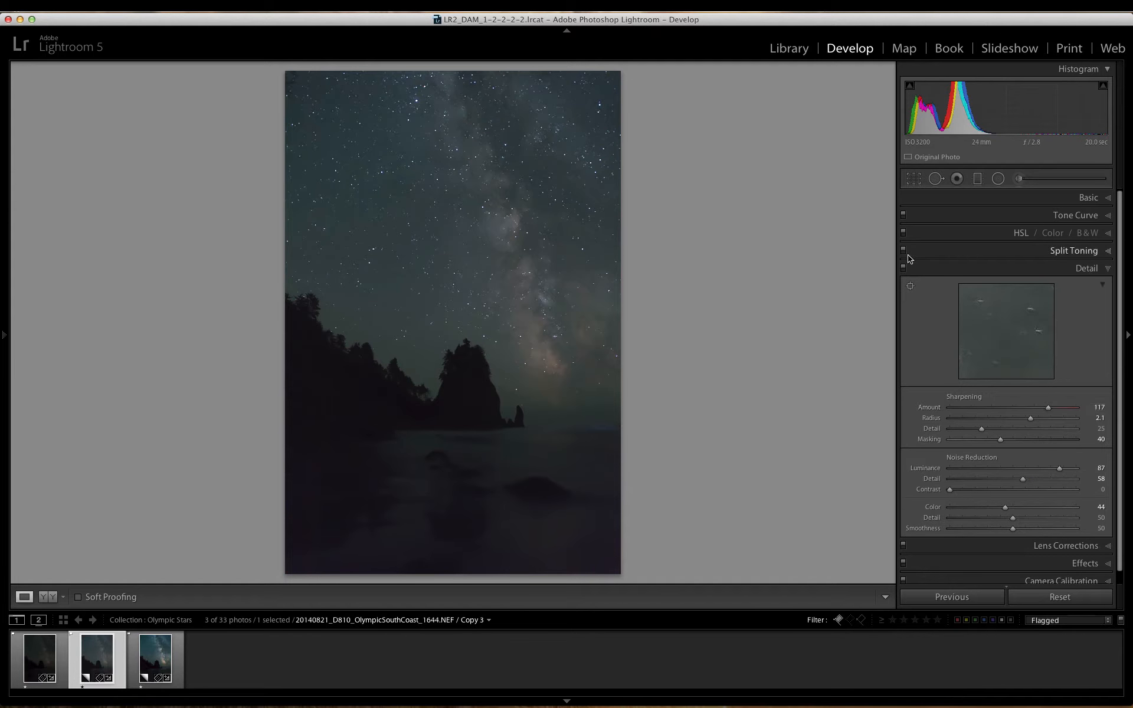
left_click(1055, 201)
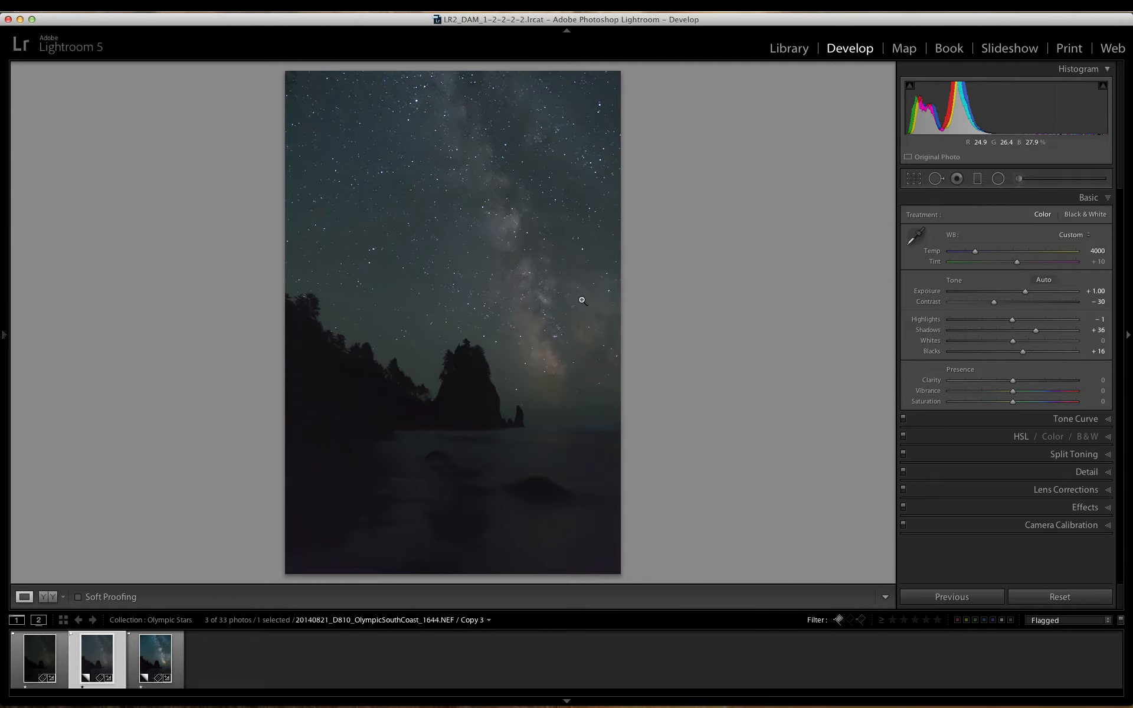
Step: Examine the foreground rocks of Copy 3 up close and compare the same area in the unedited NEF
key("e")
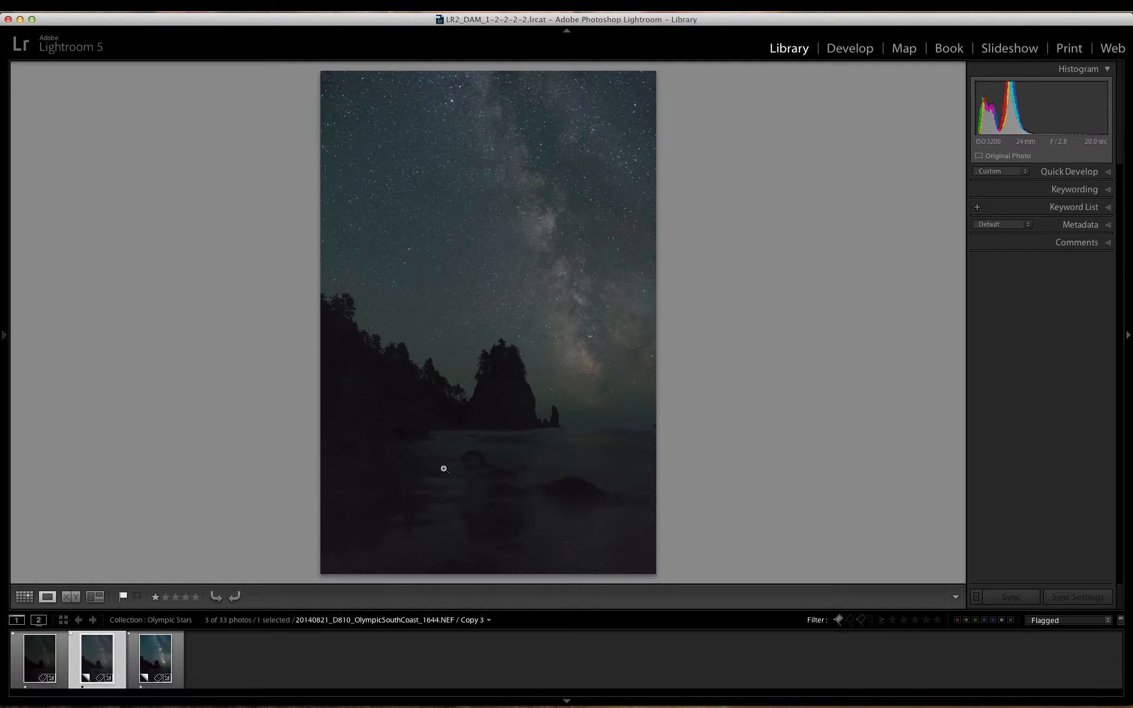
left_click(474, 458)
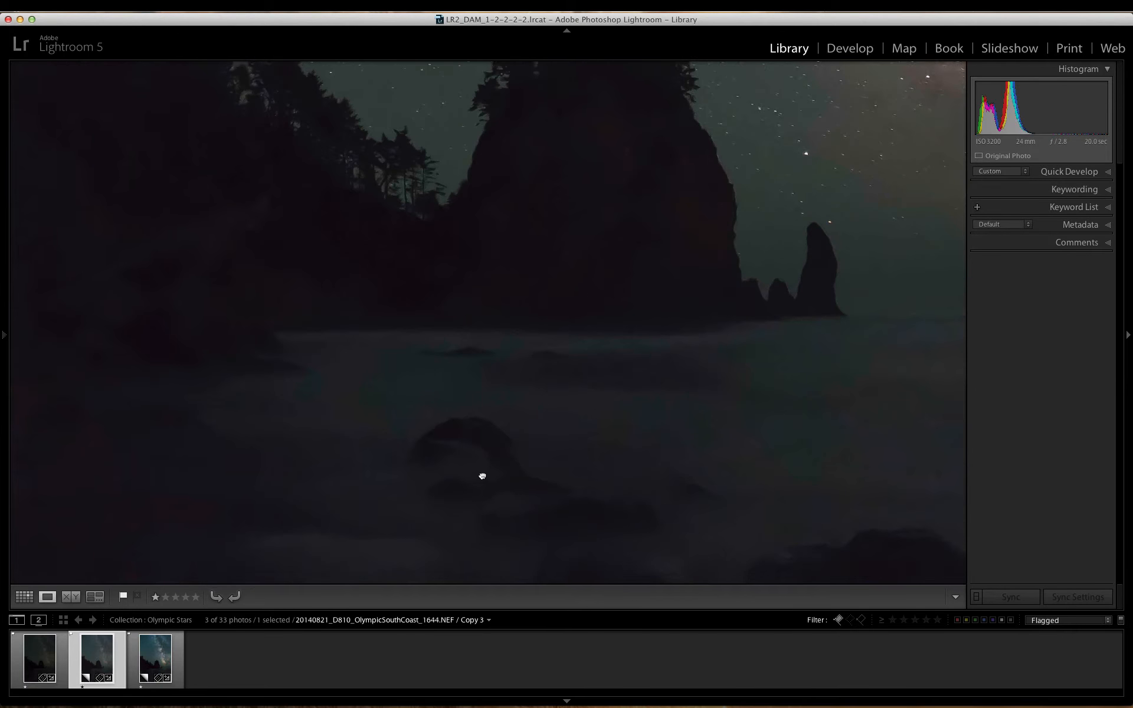
left_click_drag(480, 475, 455, 414)
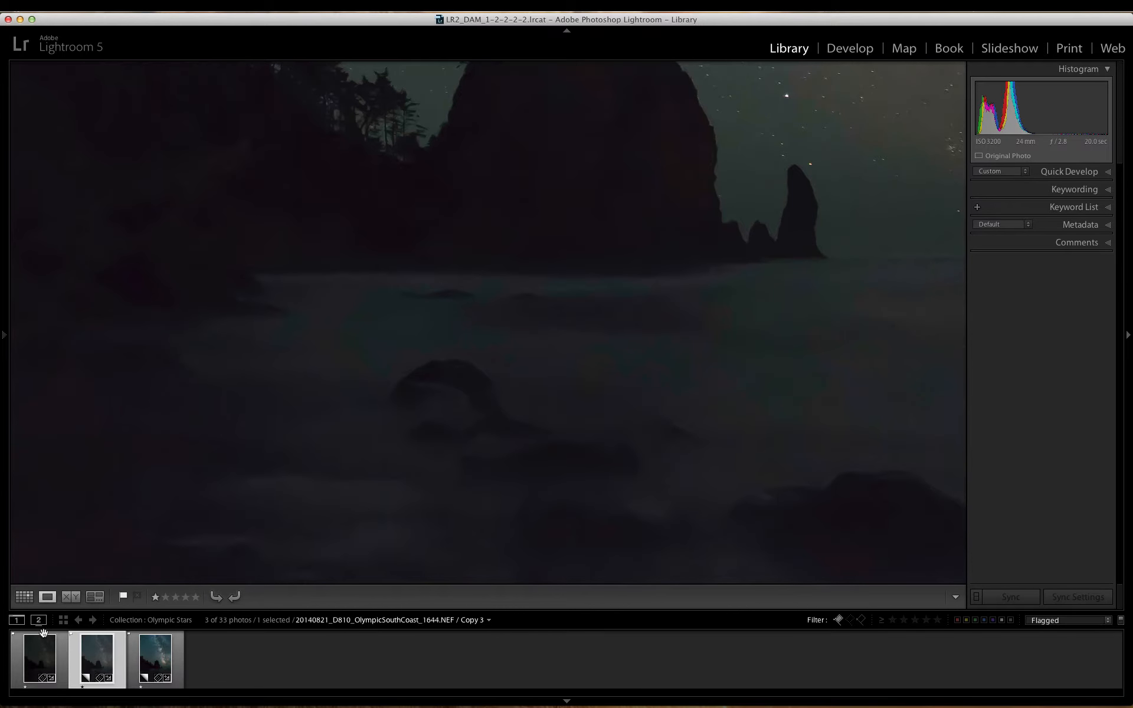
left_click(33, 656)
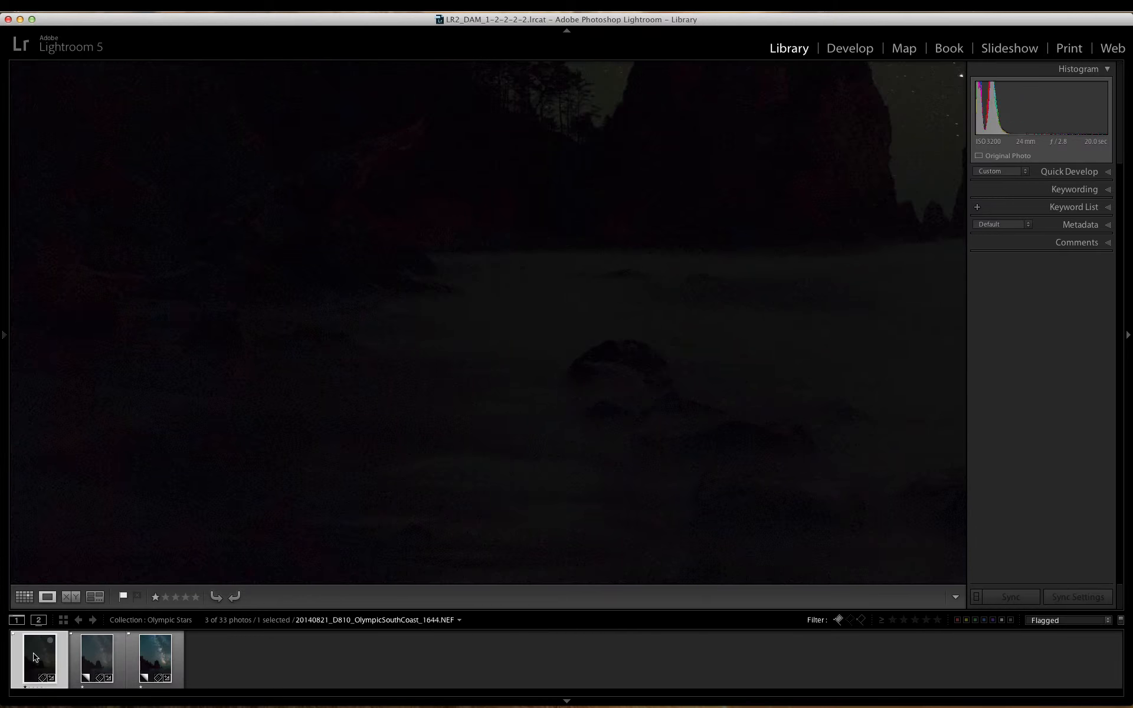
left_click(455, 333)
Step: View the sky version, Copy 5, and inspect the Milky Way core up close
left_click(168, 636)
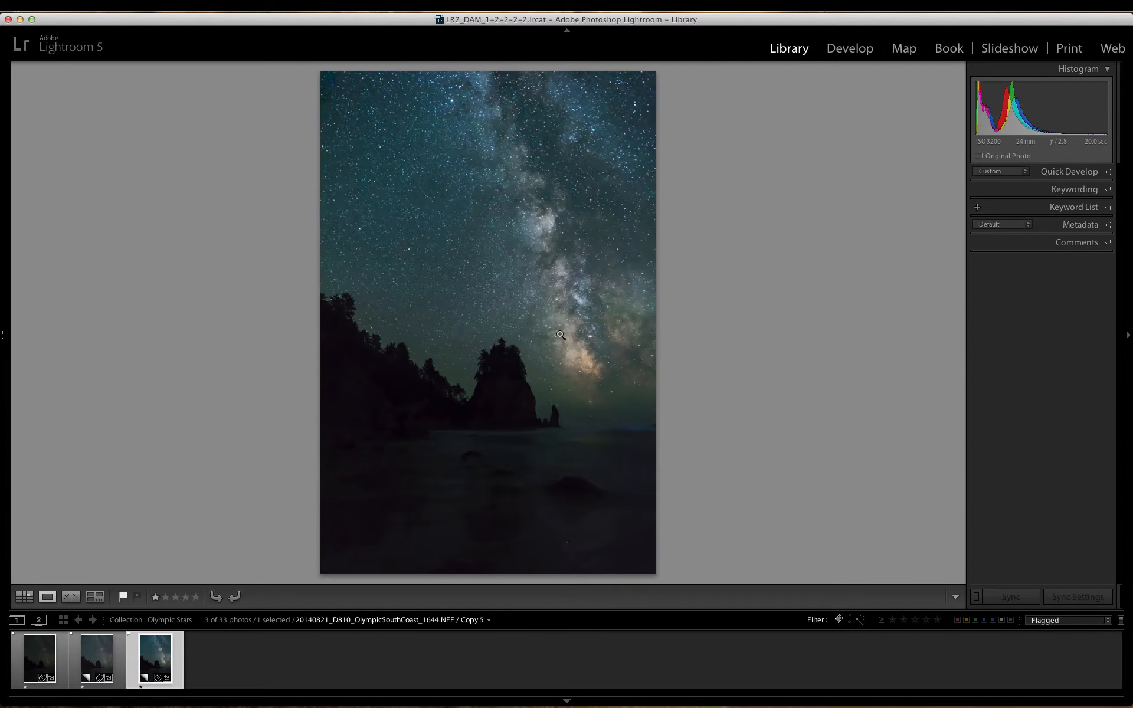
left_click(589, 334)
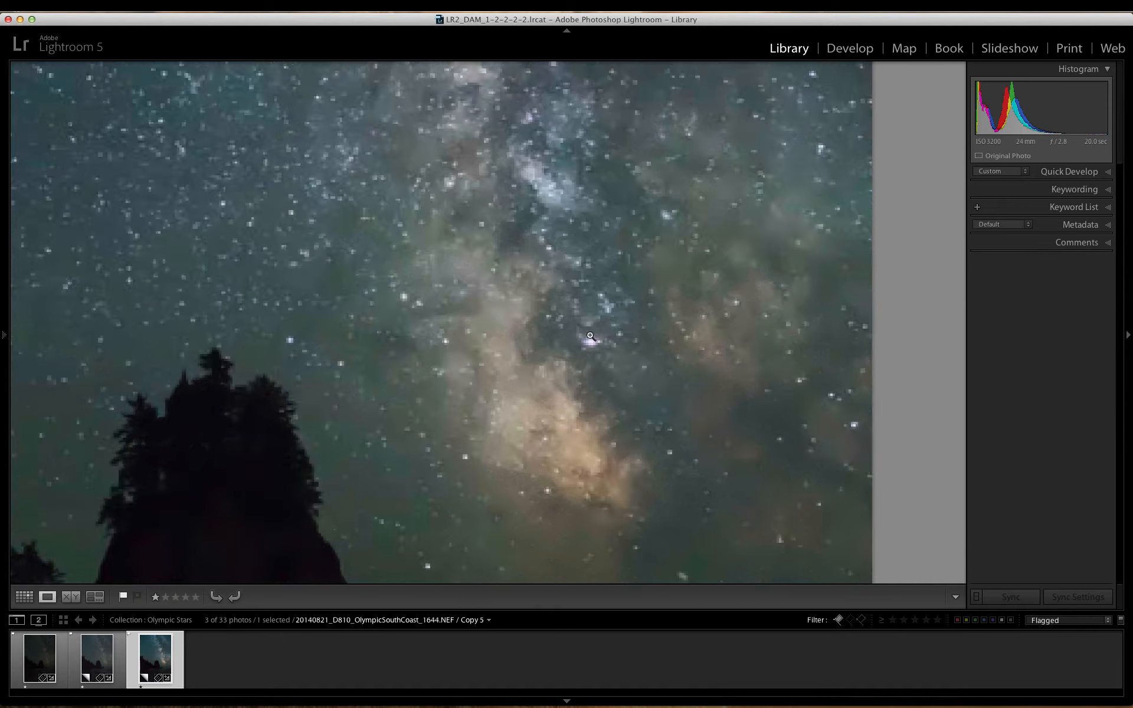
left_click(589, 335)
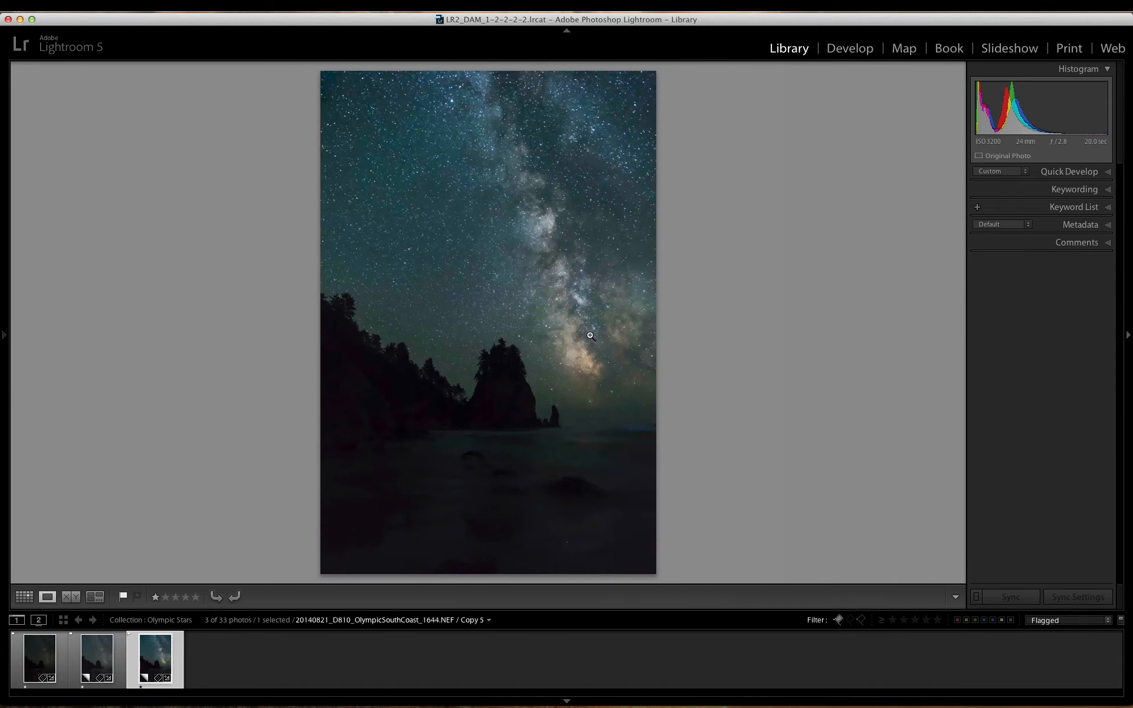
Step: Return to Copy 3 and examine the arched rock and surrounding water up close in the Develop module
left_click(100, 659)
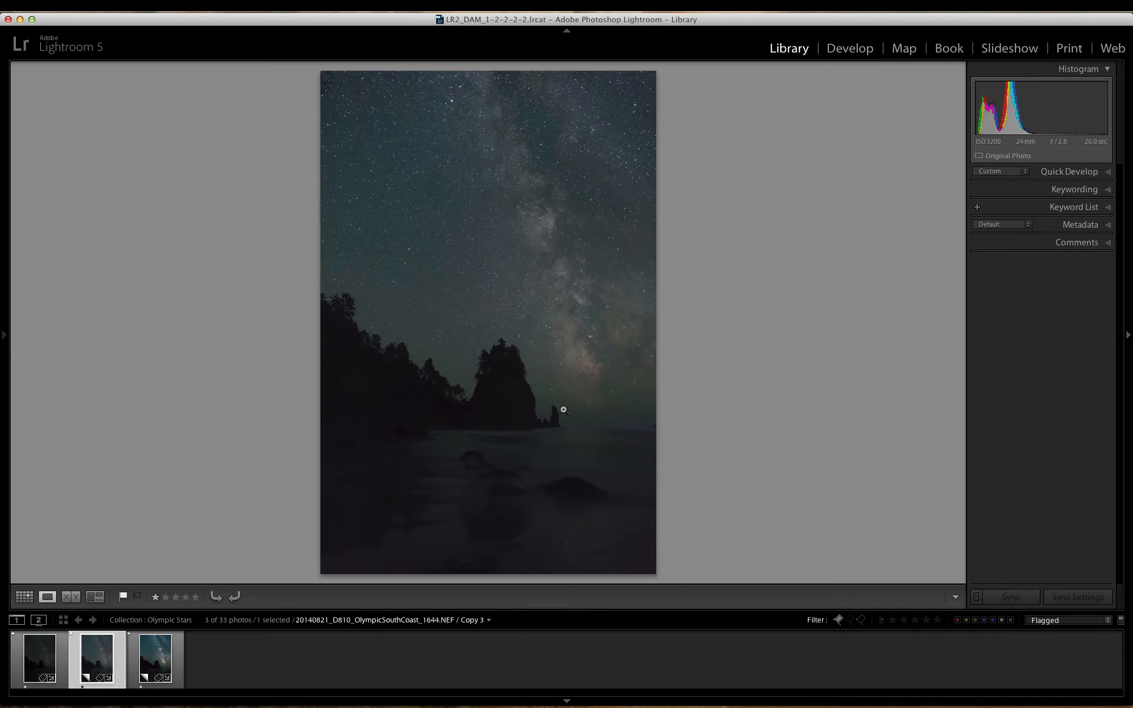
left_click(469, 467)
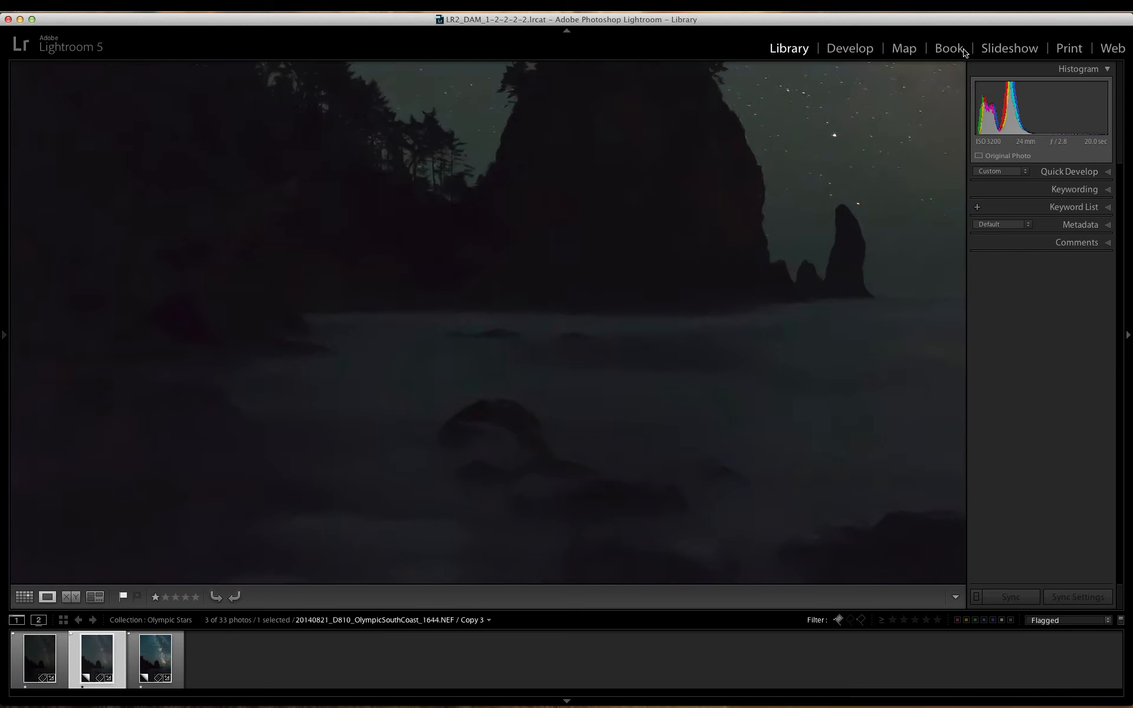
left_click(856, 49)
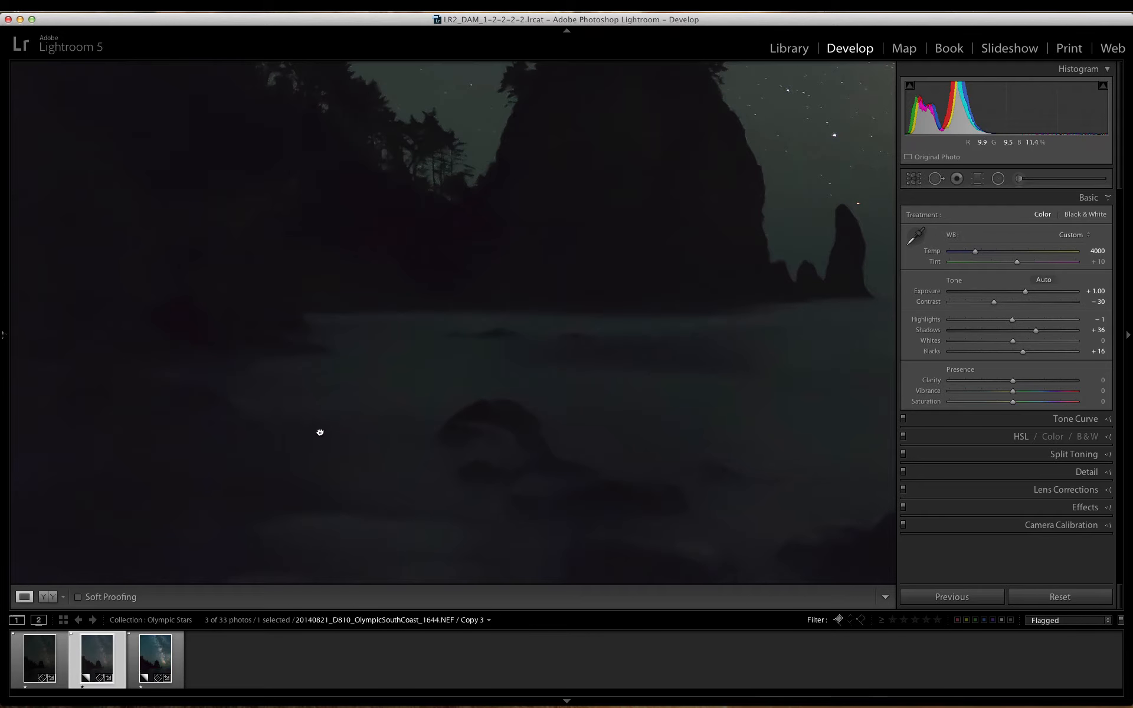
left_click_drag(355, 279, 450, 263)
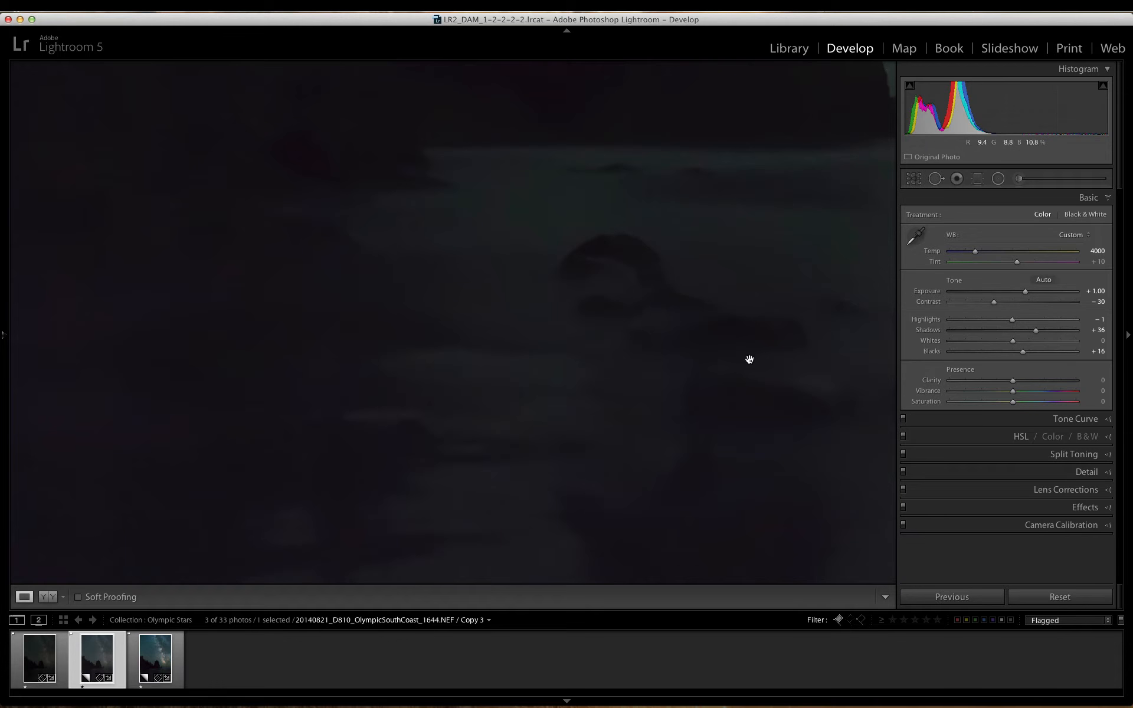
left_click(629, 274)
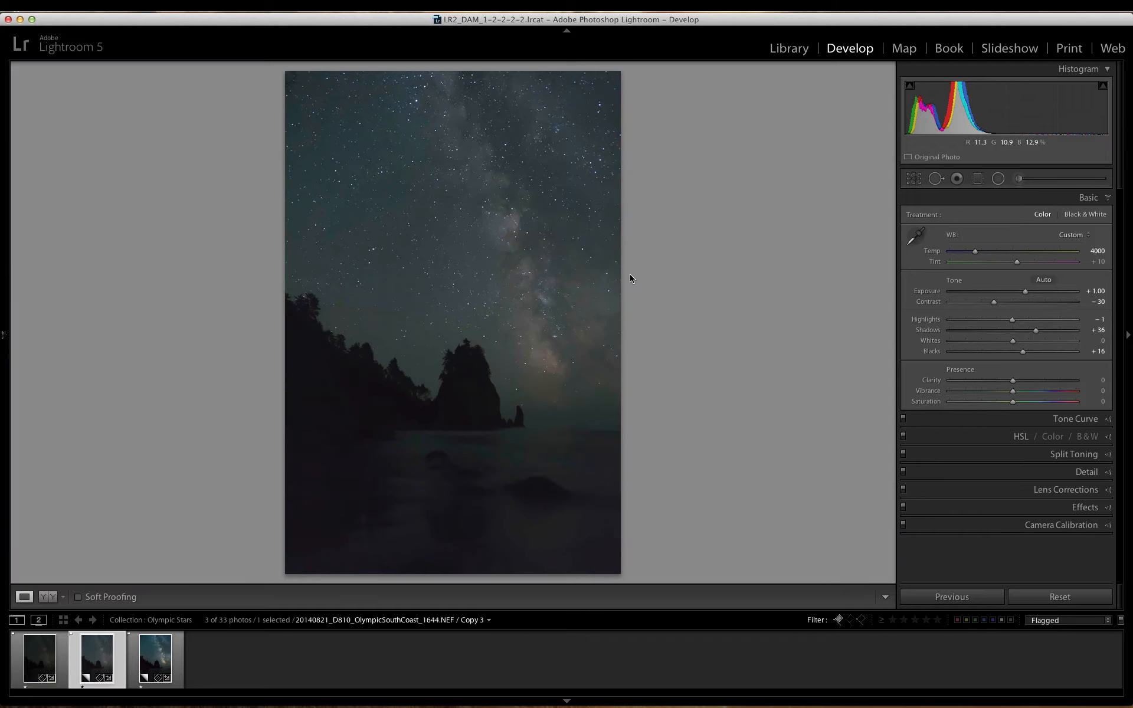
left_click(437, 458)
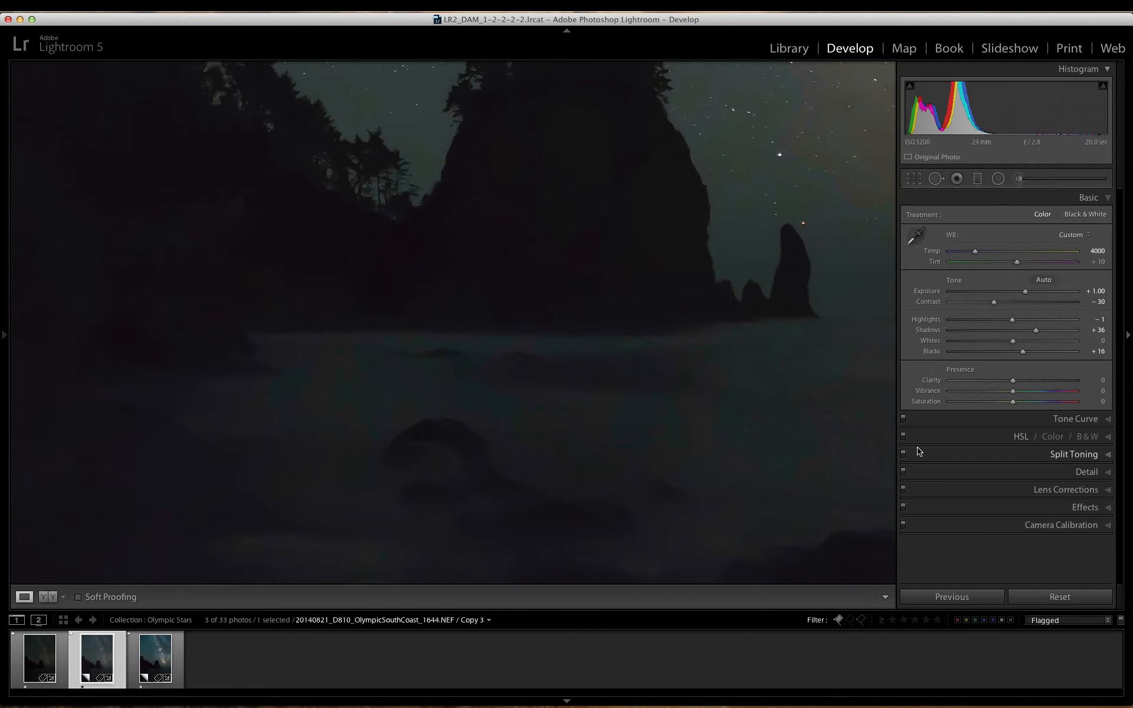
Step: Try luminance noise reduction at 28 on Copy 3 to check the foreground noise, and restore the smoother setting
left_click(1090, 473)
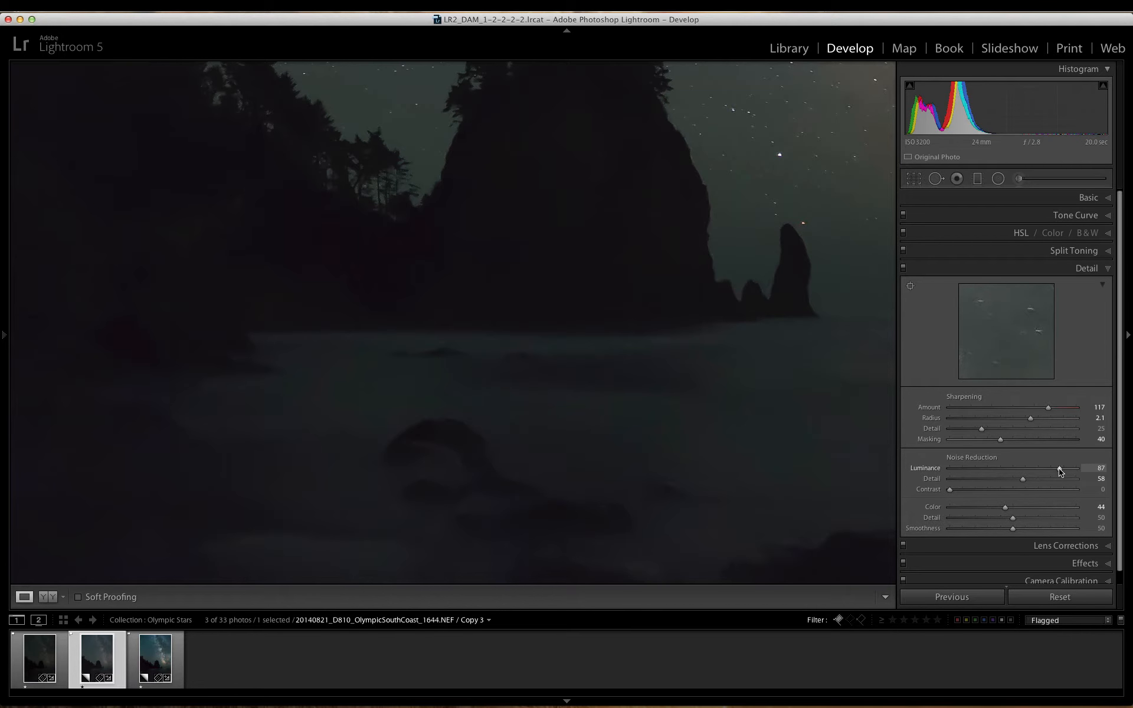
left_click_drag(1058, 469, 986, 472)
key("super+z")
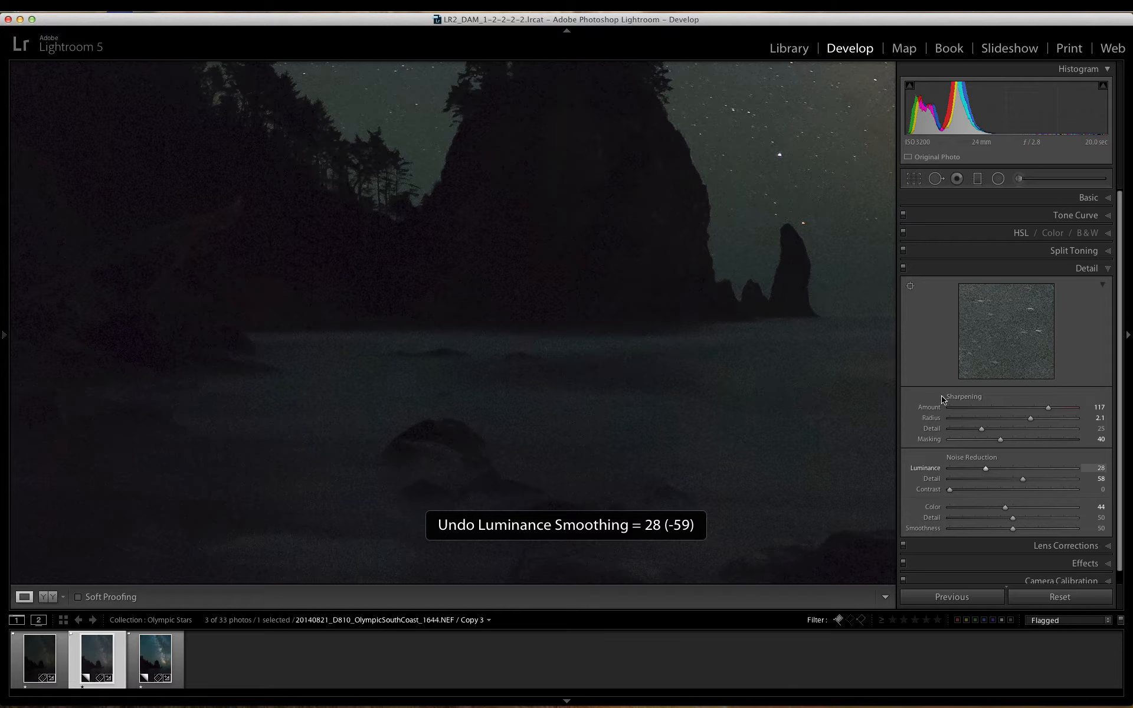
key("super+shift+z")
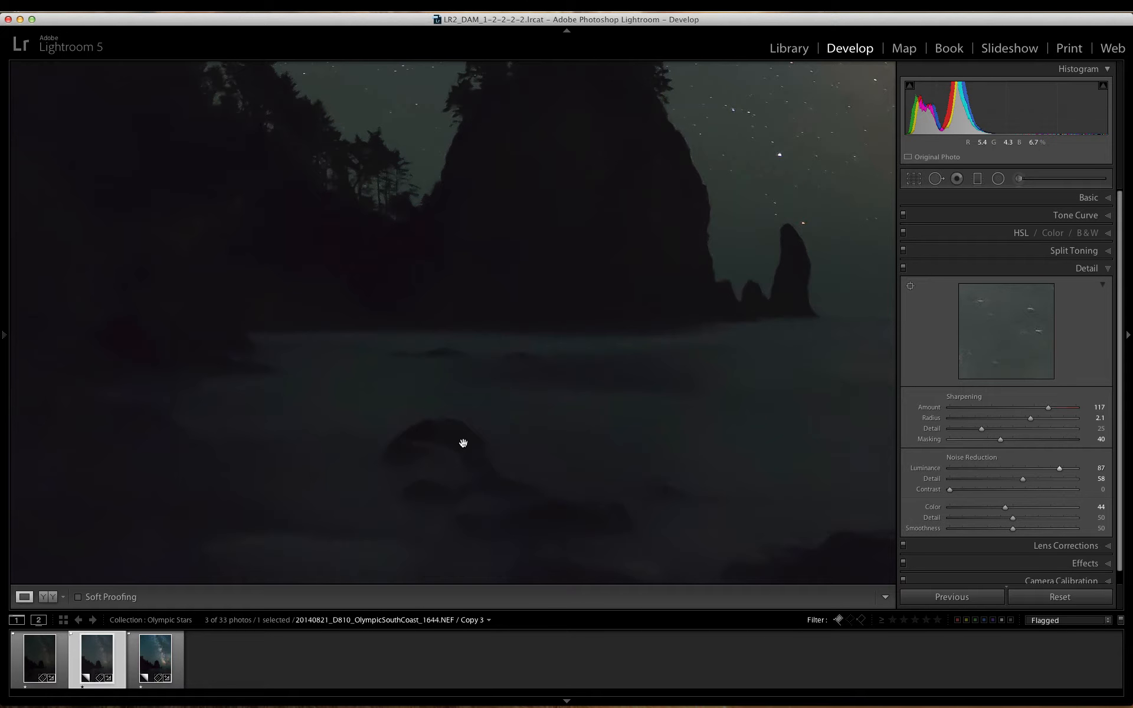
Step: Switch to Copy 5 and review its Detail and Basic adjustments with the sea stack and sky enlarged
key("e")
left_click(502, 347)
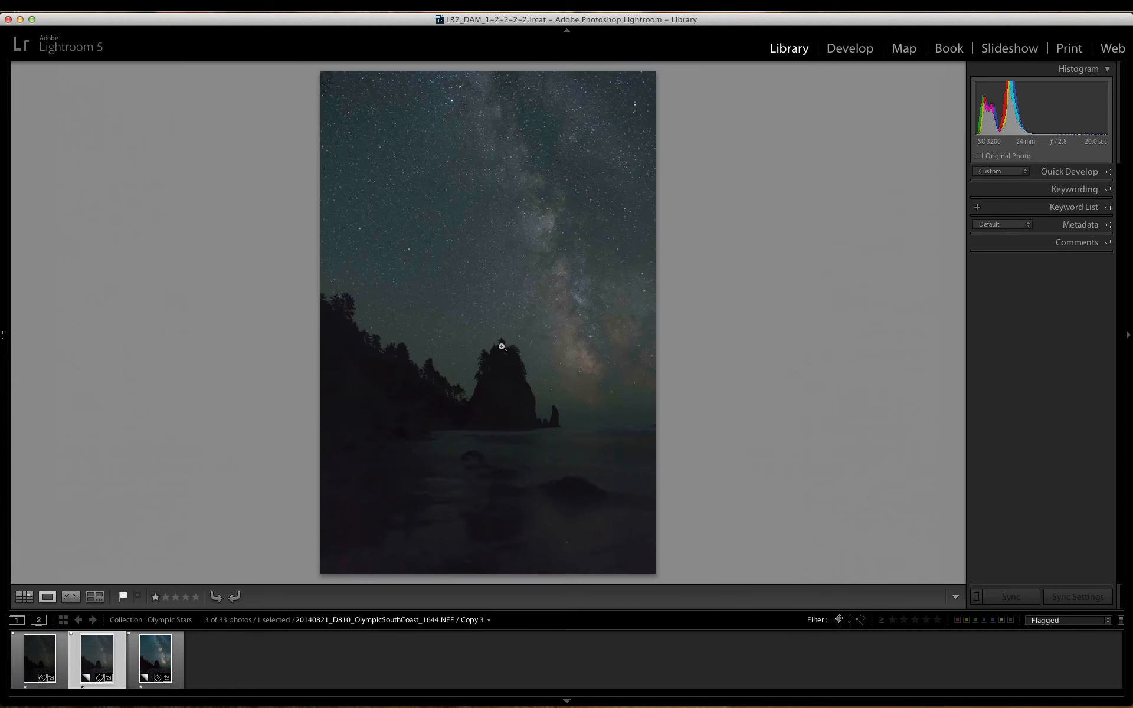
left_click(158, 655)
key("d")
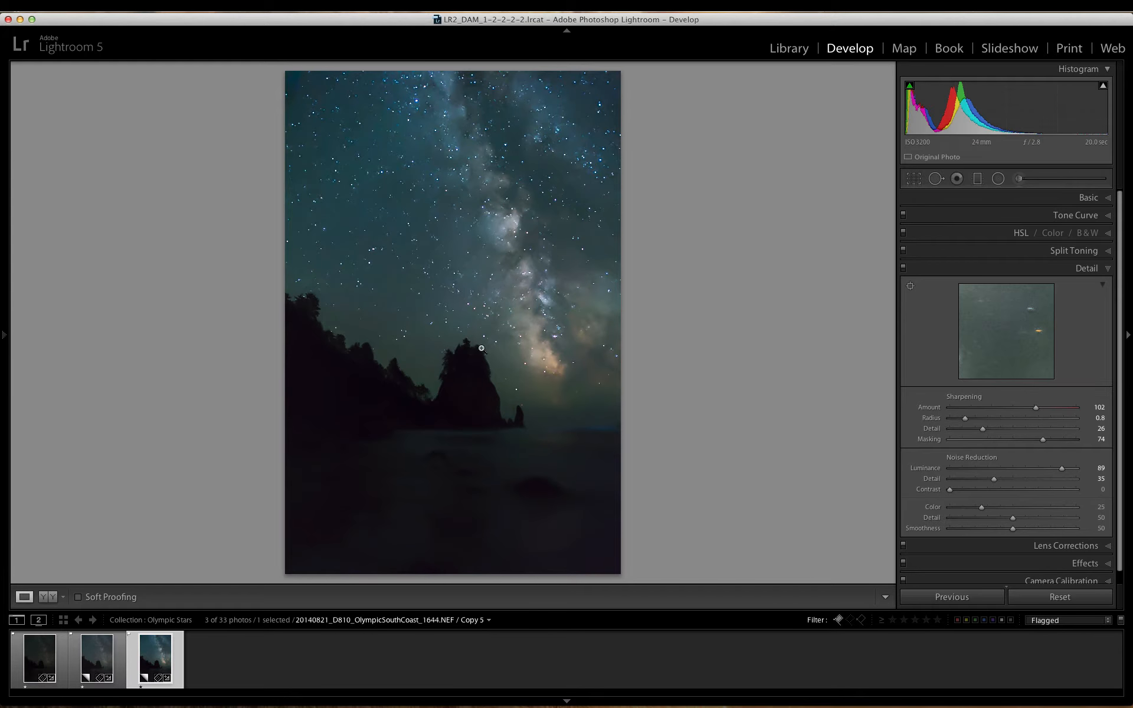
left_click(533, 399)
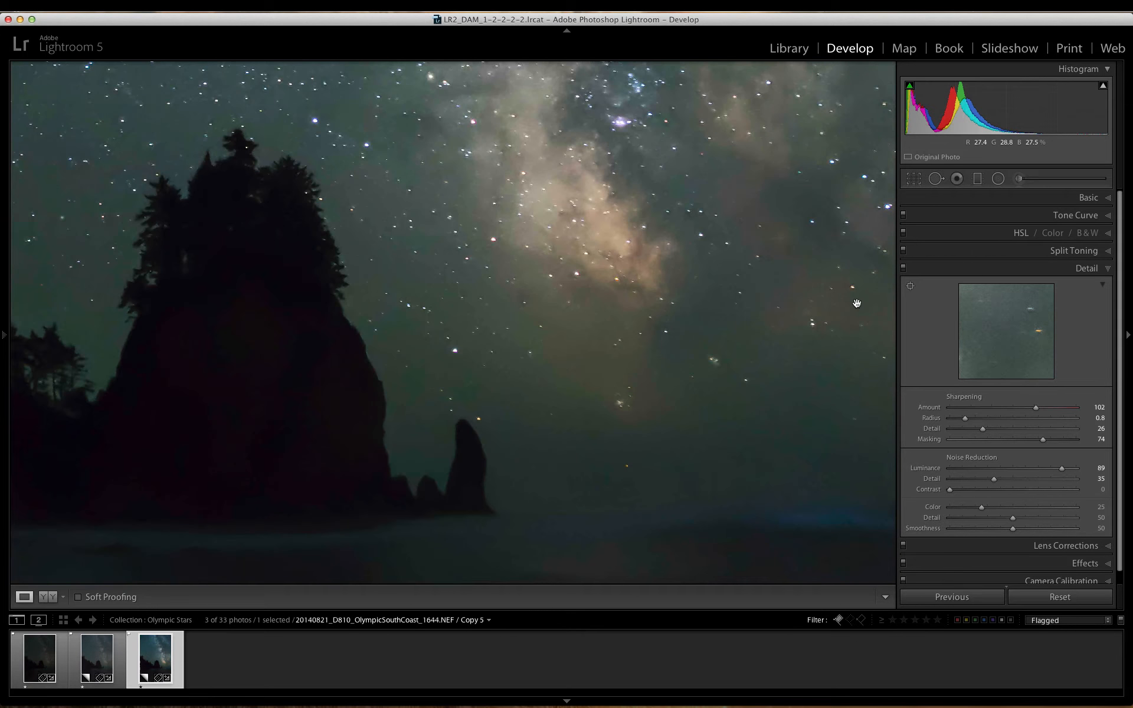
left_click(1080, 199)
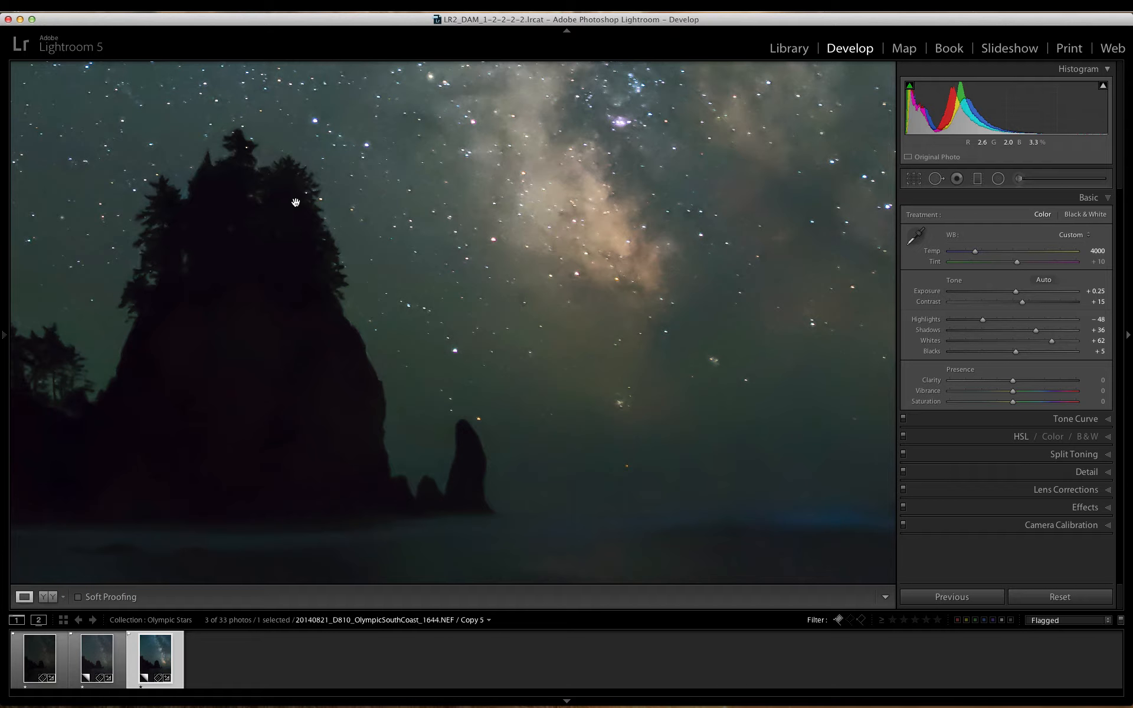
key("e")
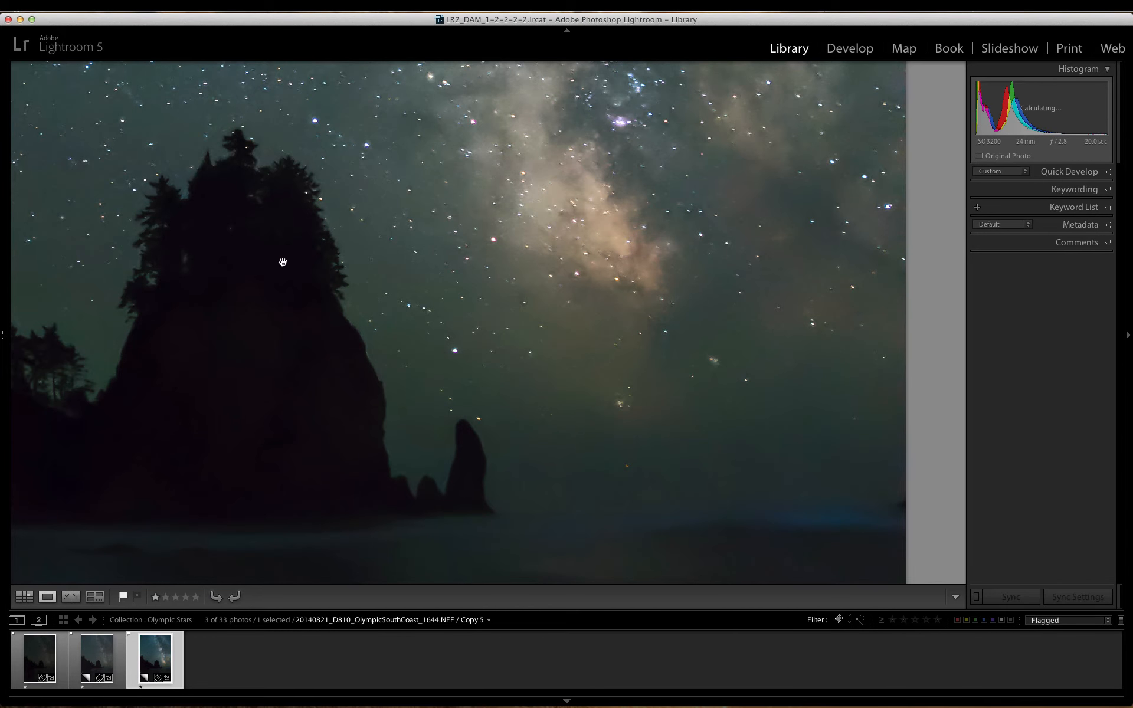
Step: Select Copy 3 together with Copy 5 and open both as layers in Perfect Layers 9
left_click(283, 262)
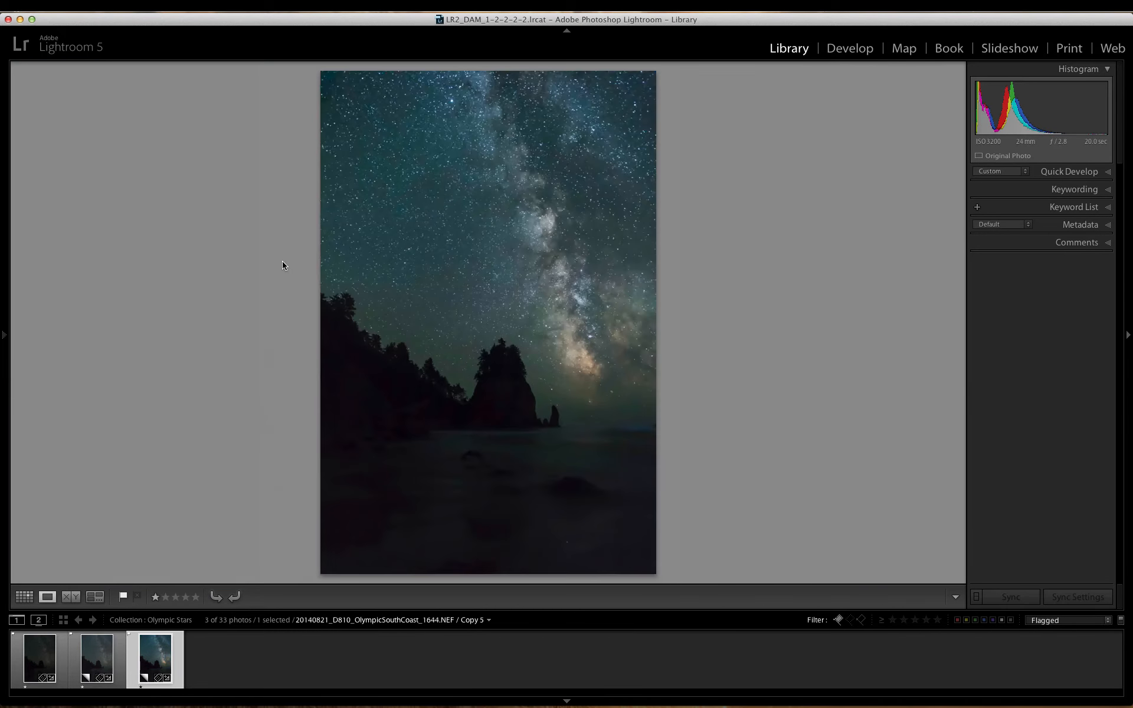
left_click(100, 659, "super")
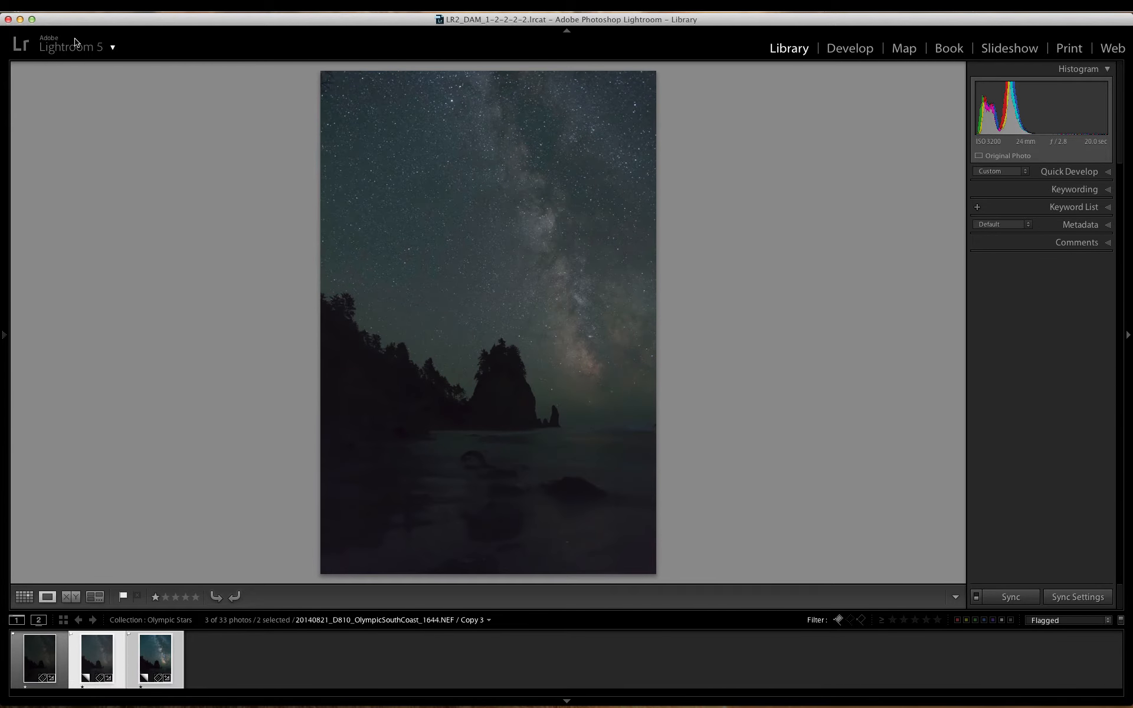
left_click(94, 8)
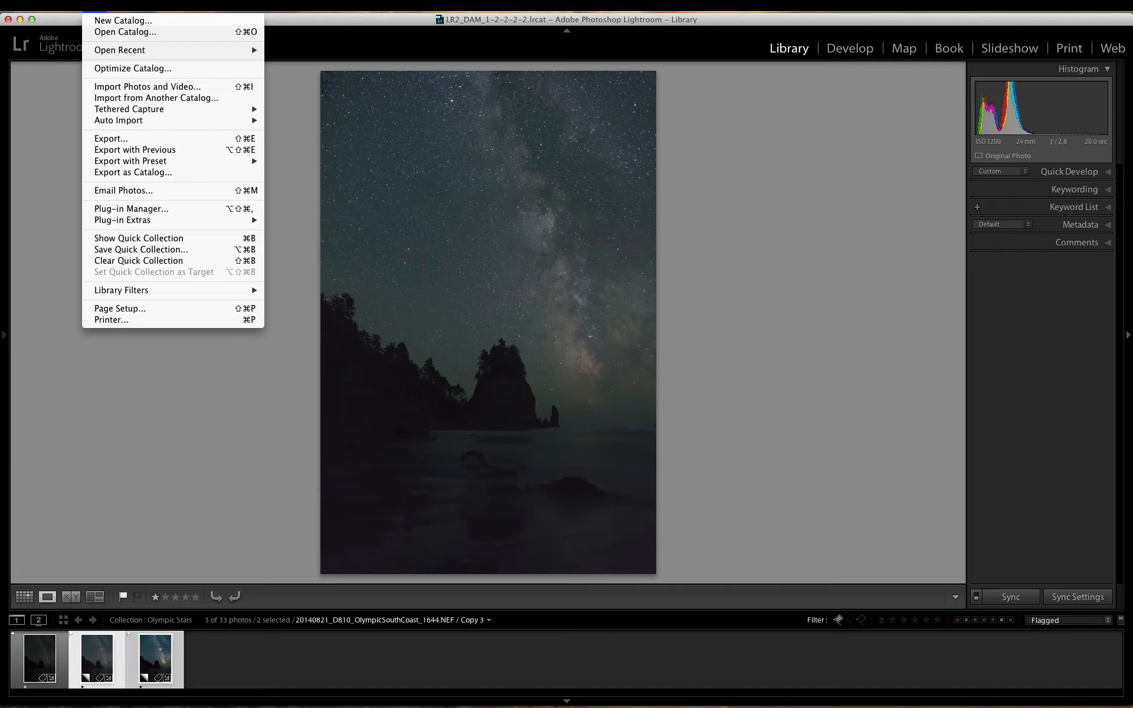
mouse_move(118, 221)
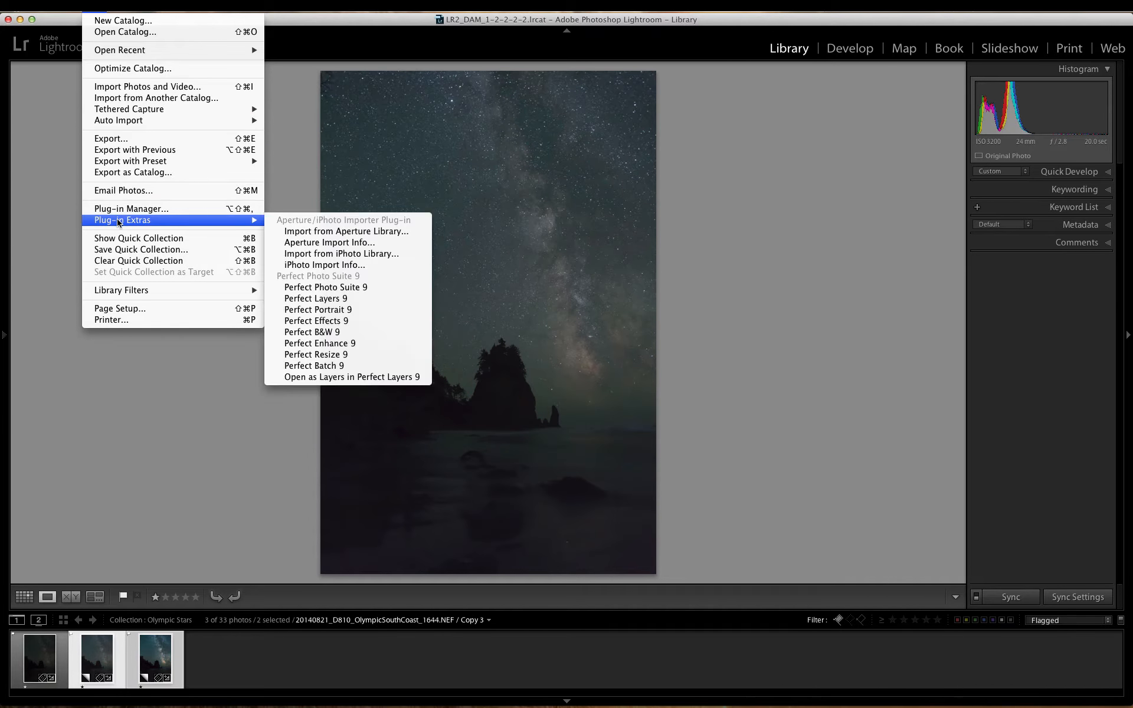
left_click(340, 378)
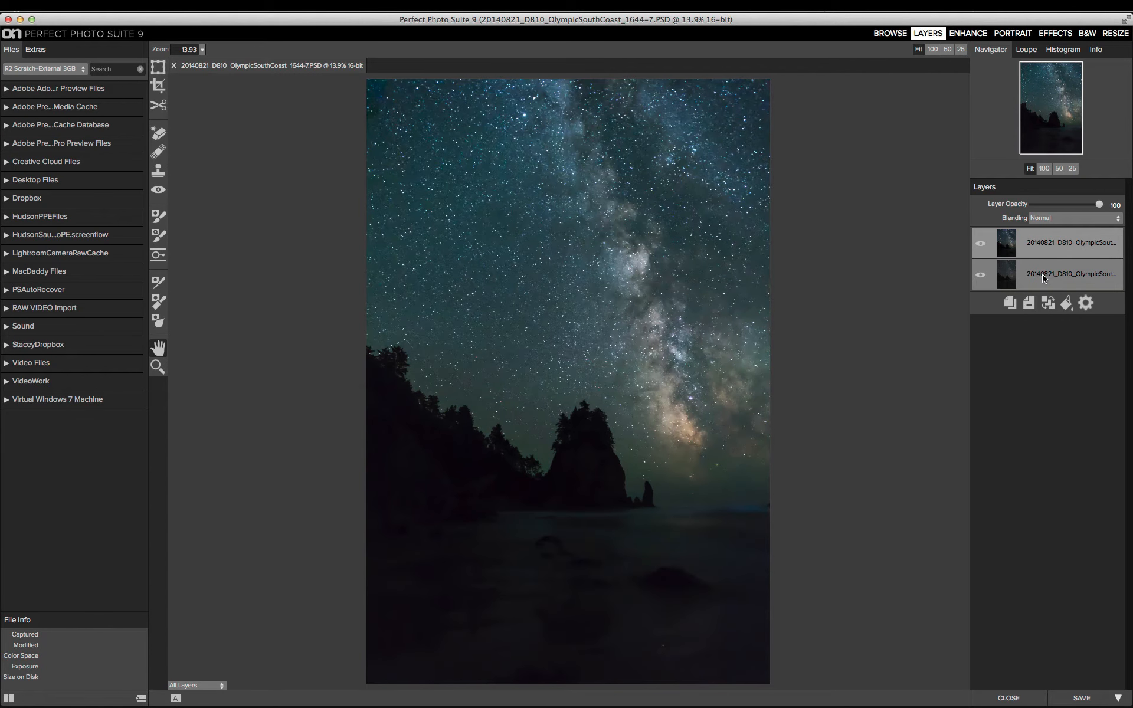
Step: Mask out the foreground water on the upper sky layer with the Masking Brush in Paint Out mode, enlarged to 1300
left_click(158, 217)
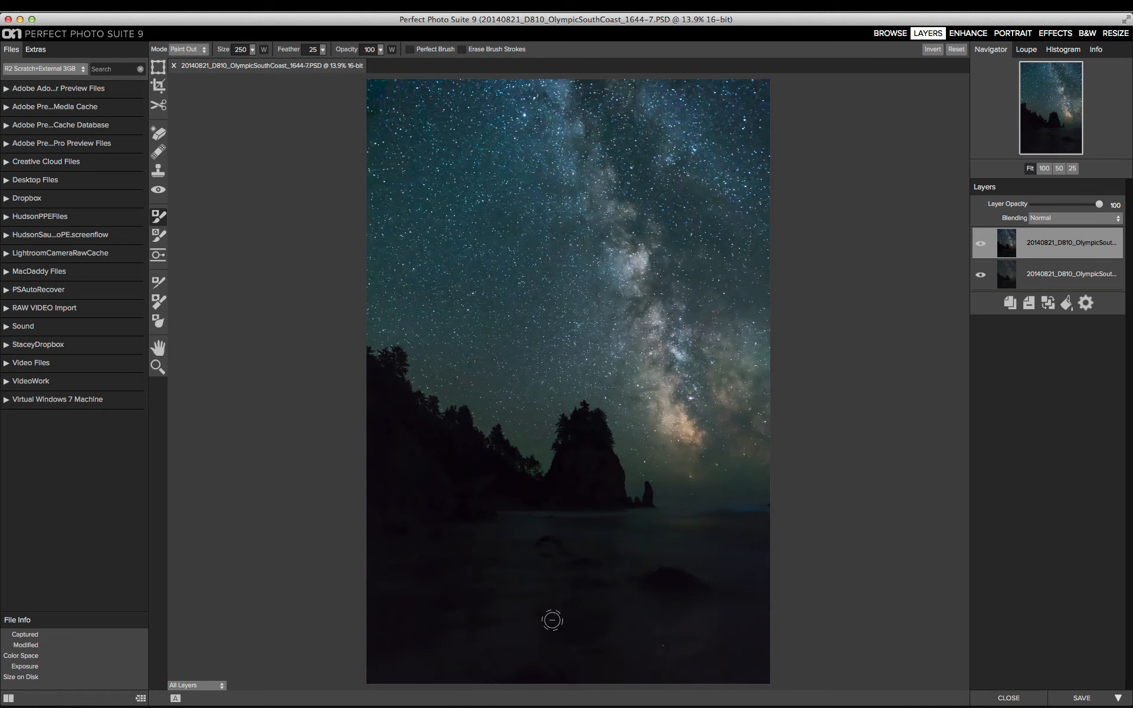
key("bracketright")
key("bracketright")
key("bracketright")
key("bracketright")
key("bracketright")
key("bracketright")
key("bracketright")
key("bracketright")
key("bracketright")
key("bracketright")
key("bracketright")
key("bracketright")
key("bracketright")
key("bracketright")
key("bracketright")
key("bracketright")
key("bracketright")
key("bracketright")
key("bracketright")
key("bracketright")
key("bracketright")
mouse_move(486, 612)
left_mouse_down()
mouse_move(368, 605)
mouse_move(661, 598)
mouse_move(772, 610)
mouse_move(375, 659)
mouse_move(532, 651)
mouse_move(772, 662)
mouse_move(731, 630)
mouse_move(628, 618)
mouse_move(362, 617)
left_mouse_up()
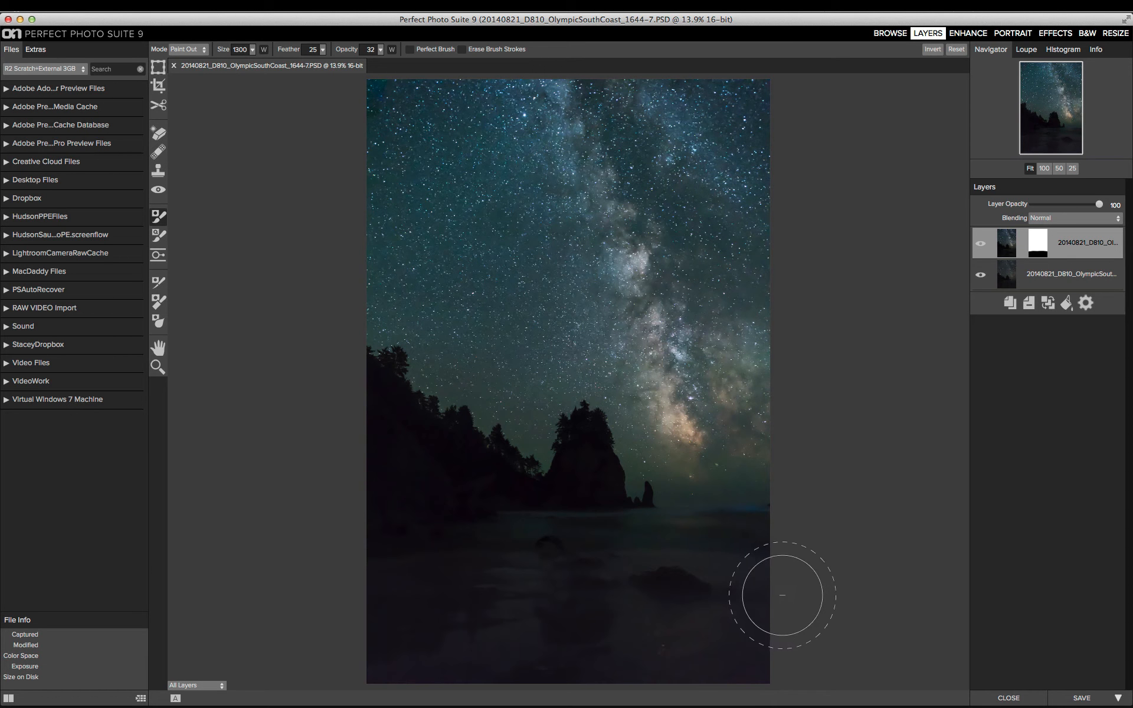
Step: Extend the sky layer's mask over the shoreline and trees, painting out at 32 opacity with Perfect Brush enabled
key("bracketleft")
key("bracketleft")
key("bracketleft")
key("bracketleft")
key("bracketleft")
key("bracketleft")
key("bracketleft")
left_click_drag(583, 541, 351, 558)
left_click_drag(514, 550, 330, 577)
key("bracketright")
key("bracketright")
key("bracketright")
key("bracketright")
key("bracketright")
key("bracketright")
key("bracketright")
Step: Use the Perfect Eraser at size 600 on the water near the bottom edge of the upper layer
left_click(158, 135)
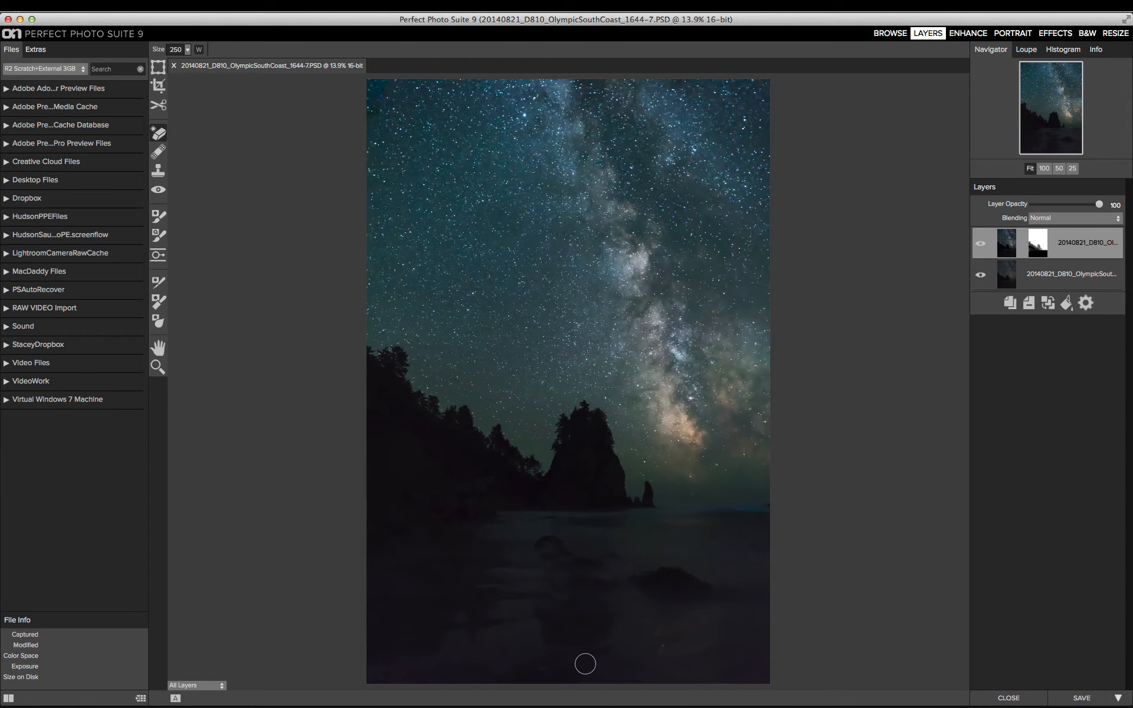
key("bracketright")
key("bracketright")
key("bracketright")
key("bracketright")
key("bracketright")
key("bracketright")
key("bracketright")
left_click(589, 668)
mouse_move(589, 668)
left_mouse_down()
mouse_move(498, 671)
mouse_move(610, 673)
left_mouse_up()
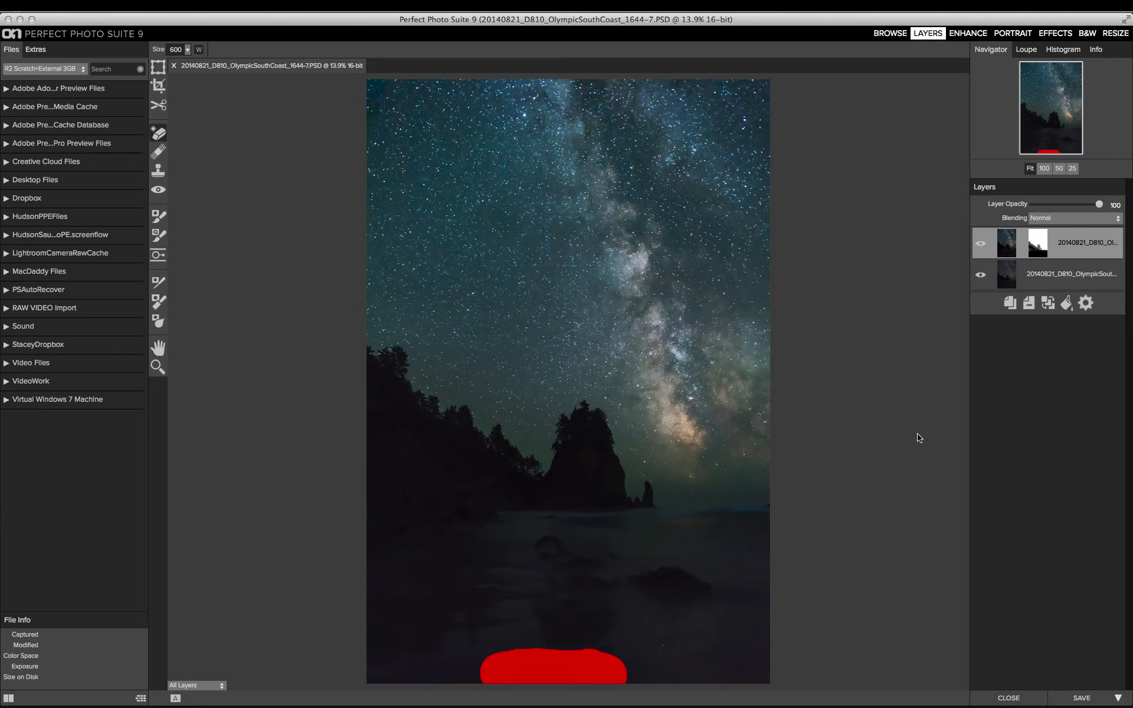
Step: Select the lower foreground layer and erase along the photo's bottom edge with the 600 Perfect Eraser
left_click(1073, 168)
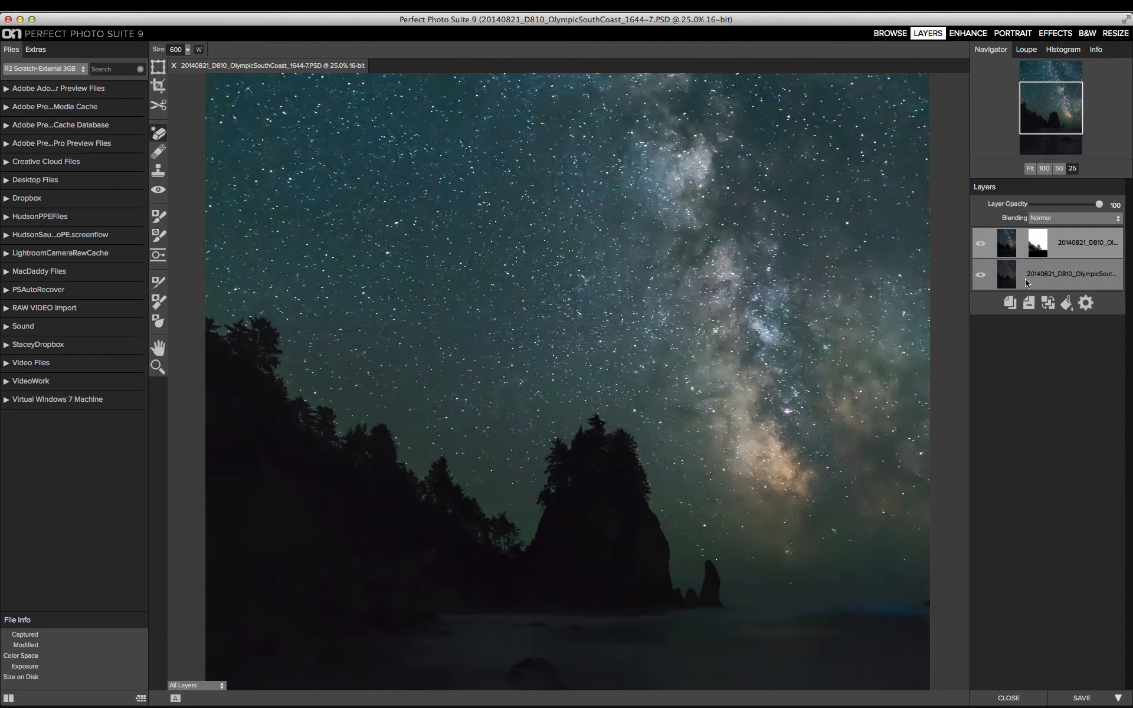
left_click(1023, 285)
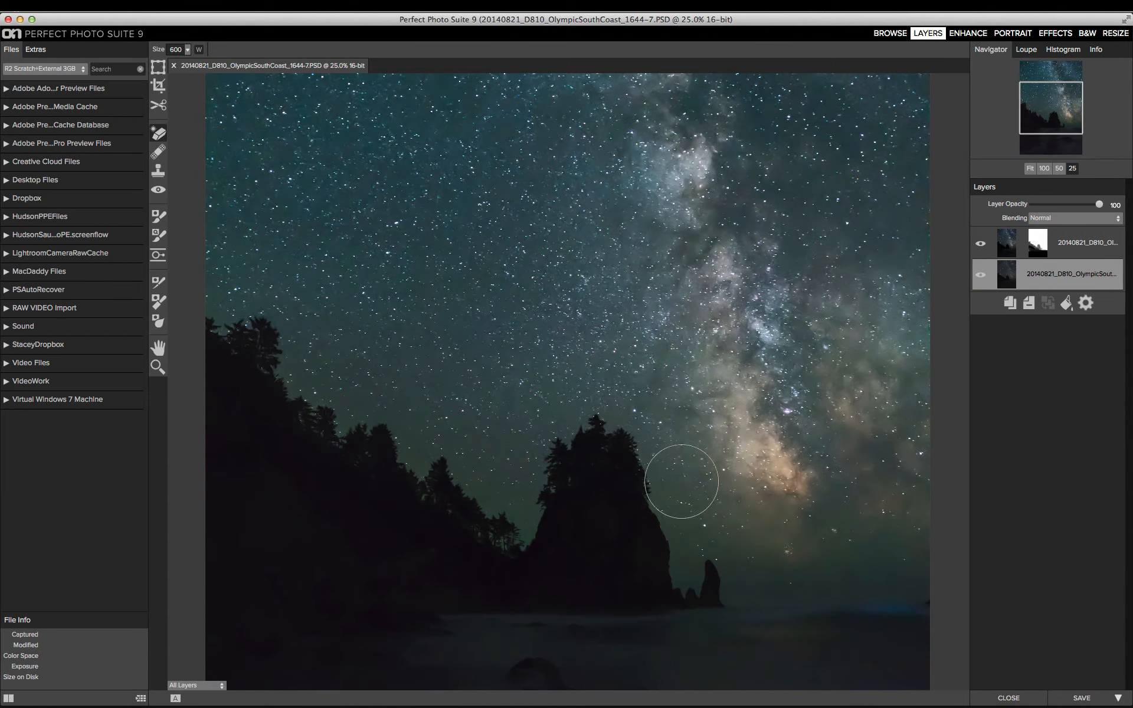
left_click_drag(592, 557, 596, 293)
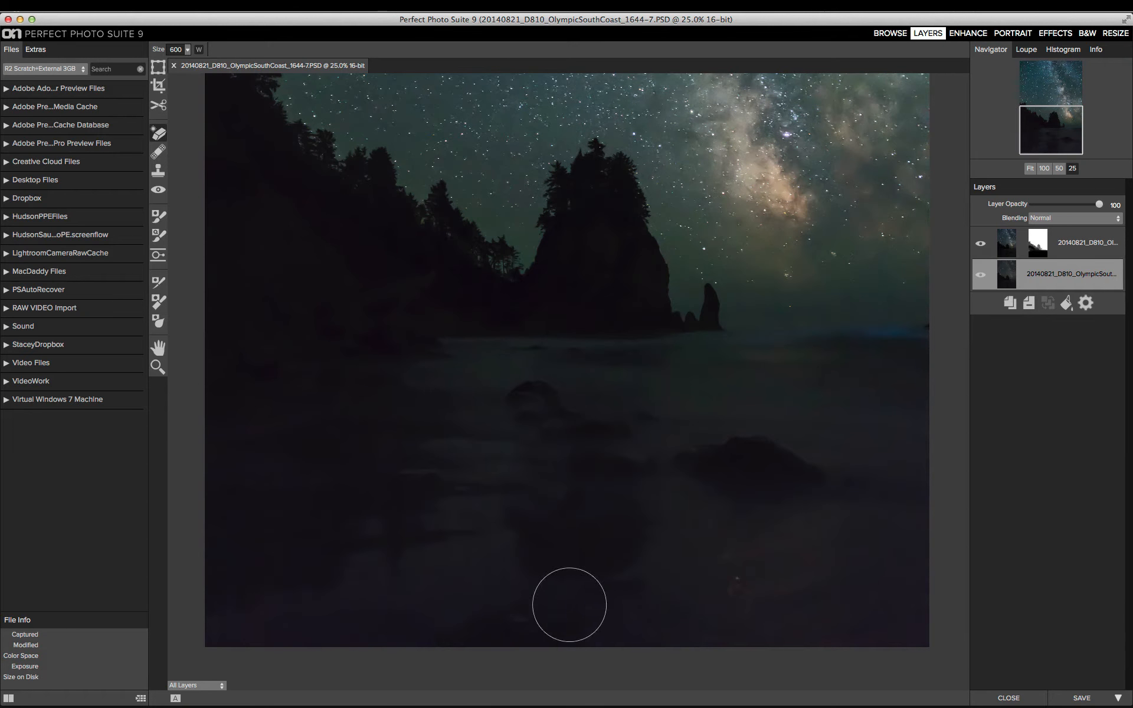
mouse_move(594, 631)
left_mouse_down()
mouse_move(561, 620)
mouse_move(449, 632)
left_mouse_up()
Step: Reduce the Perfect Eraser to size 100 and remove the reddish specks from the water below the large rock
key("bracketleft")
key("bracketleft")
key("bracketleft")
key("bracketleft")
key("bracketleft")
key("bracketleft")
key("bracketleft")
left_click_drag(729, 599, 743, 590)
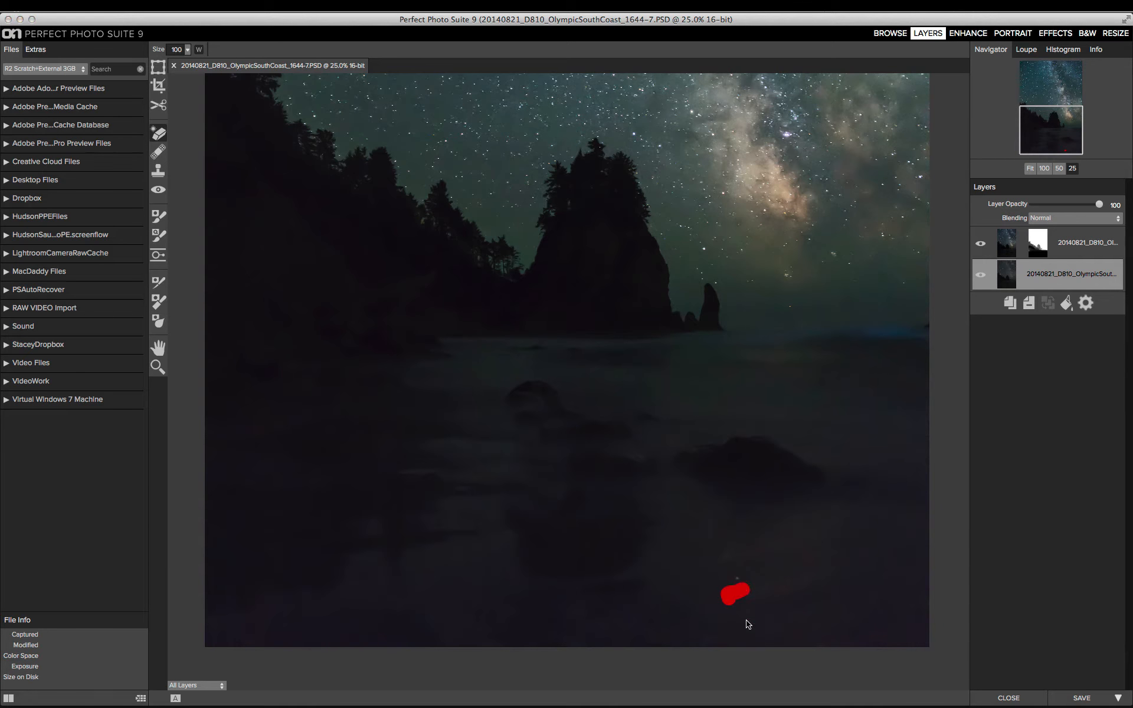
left_click(734, 665)
left_click(1030, 169)
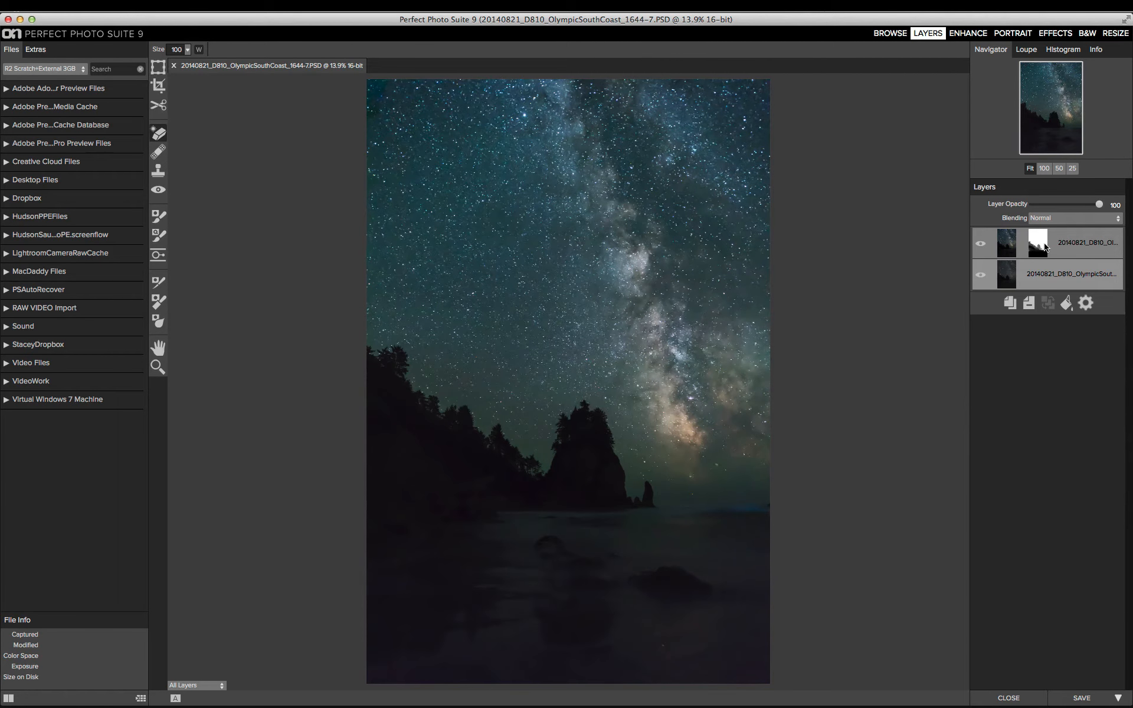
Step: Select the sky and foreground layers together and merge them into one layer
left_click(1081, 235)
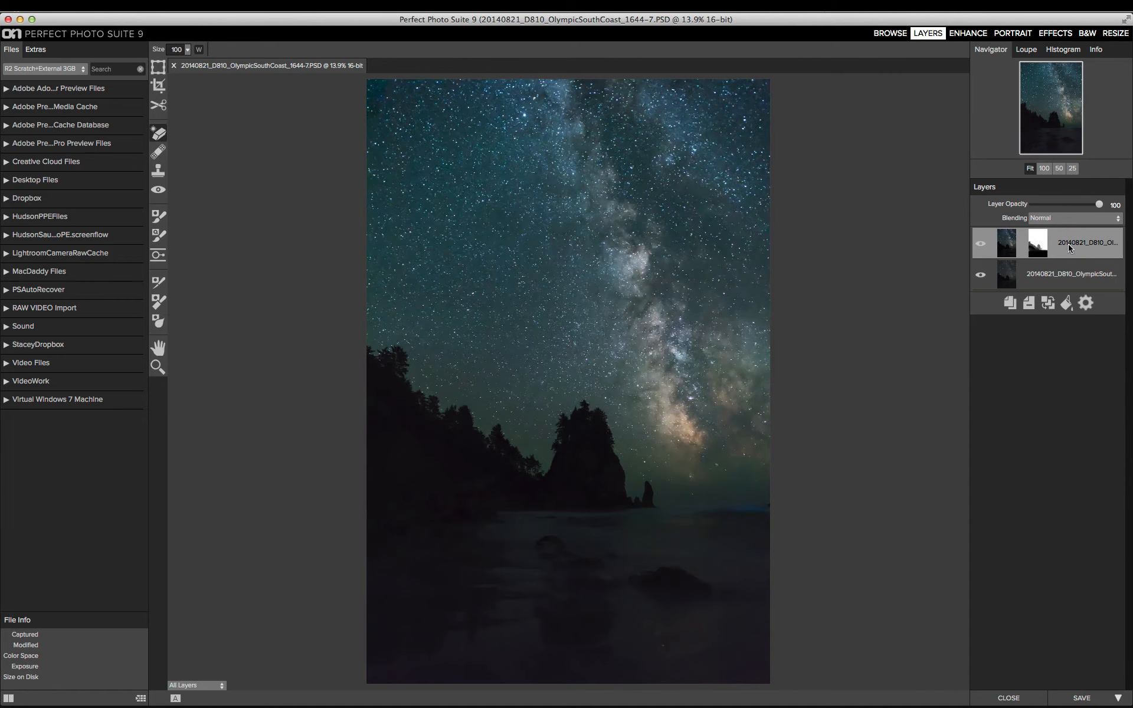
left_click(1065, 263, "shift")
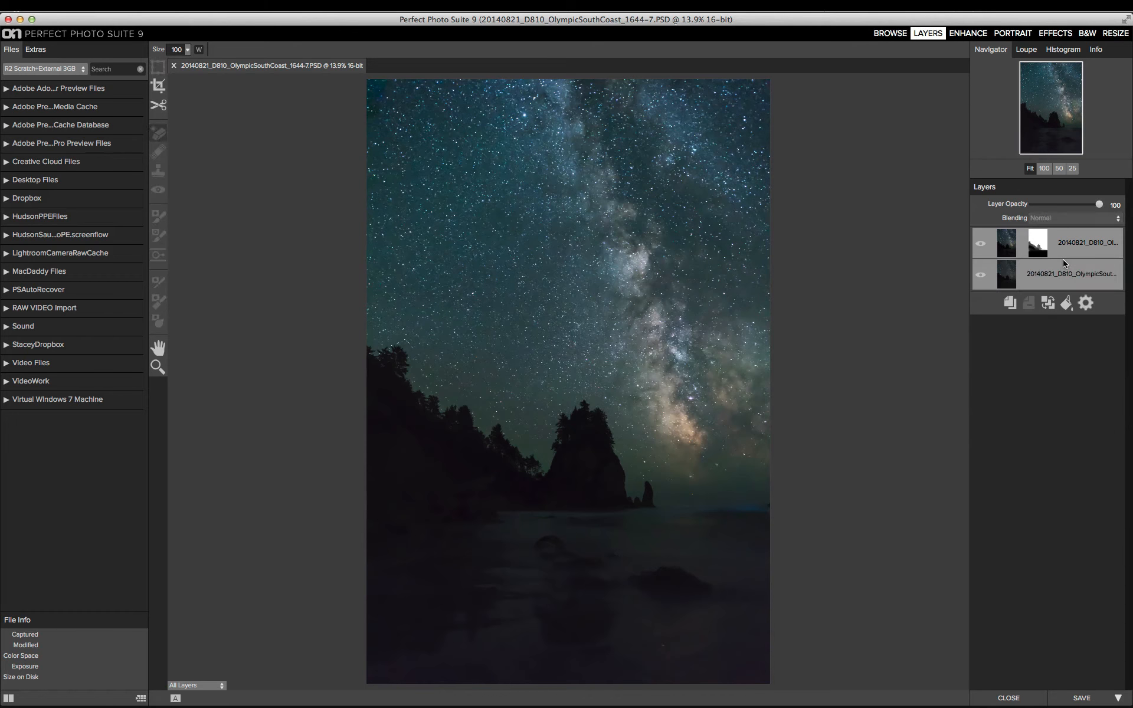
left_click(1048, 304)
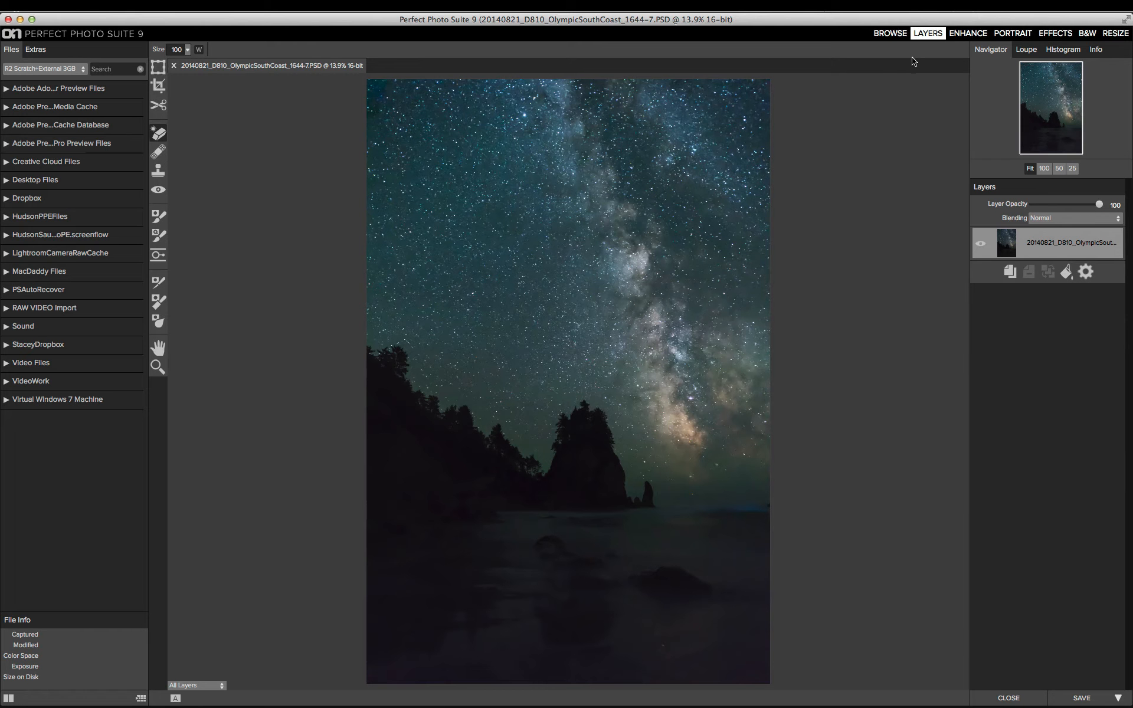
Step: Apply the Natural Dynamic Contrast filter in Effects, setting Small detail to 8 and Large detail to 13
left_click(1054, 33)
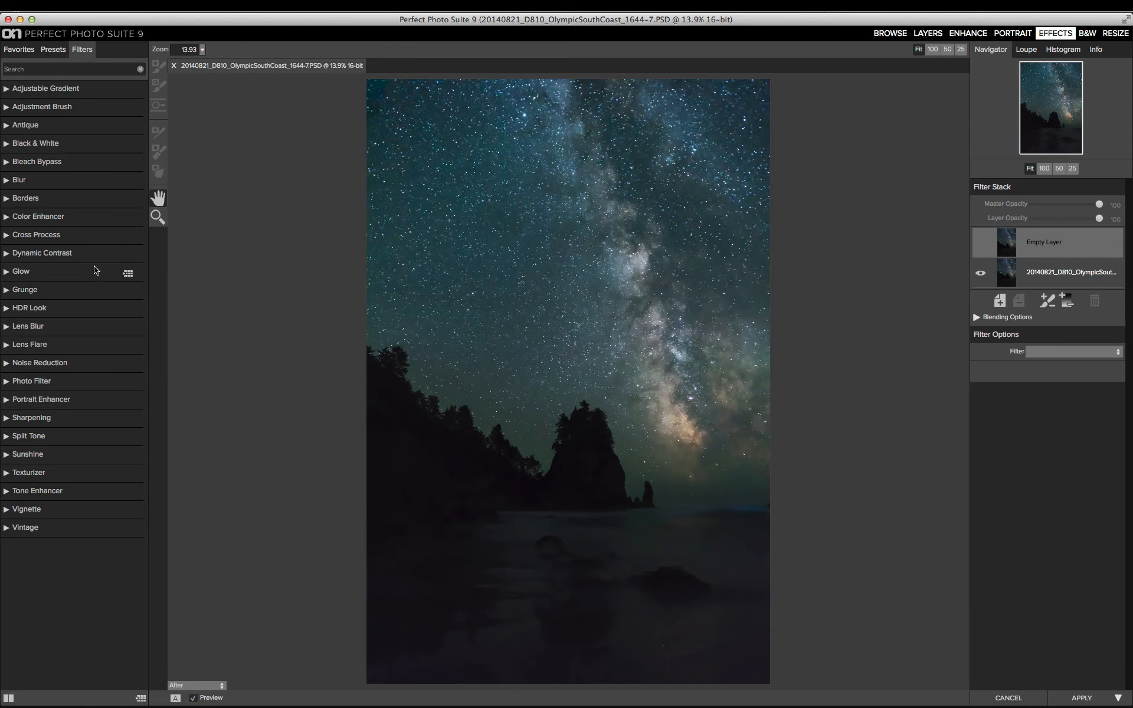
left_click(7, 255)
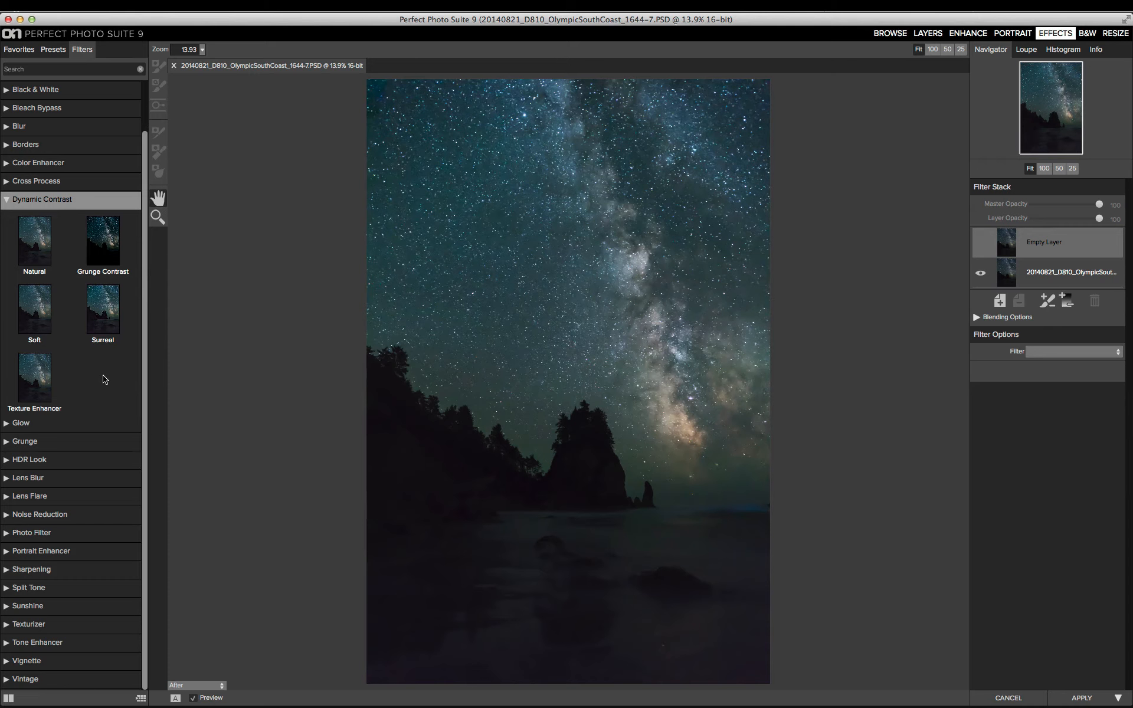
mouse_move(43, 247)
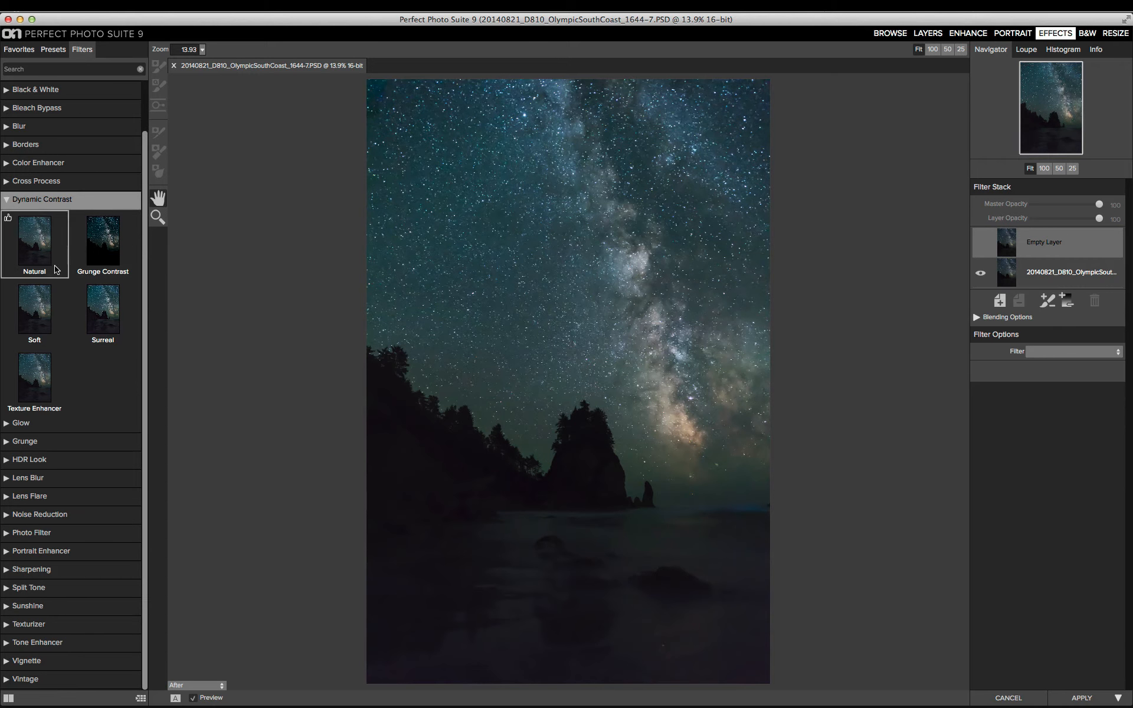
left_click(40, 244)
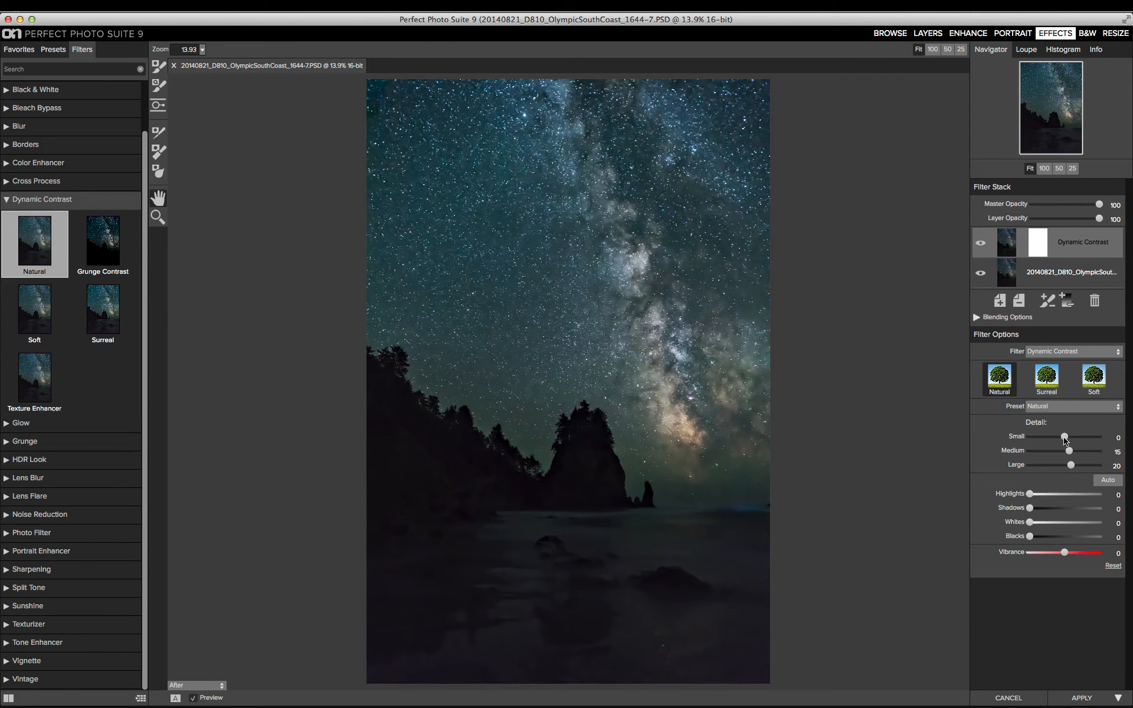
left_click_drag(1065, 440, 1067, 439)
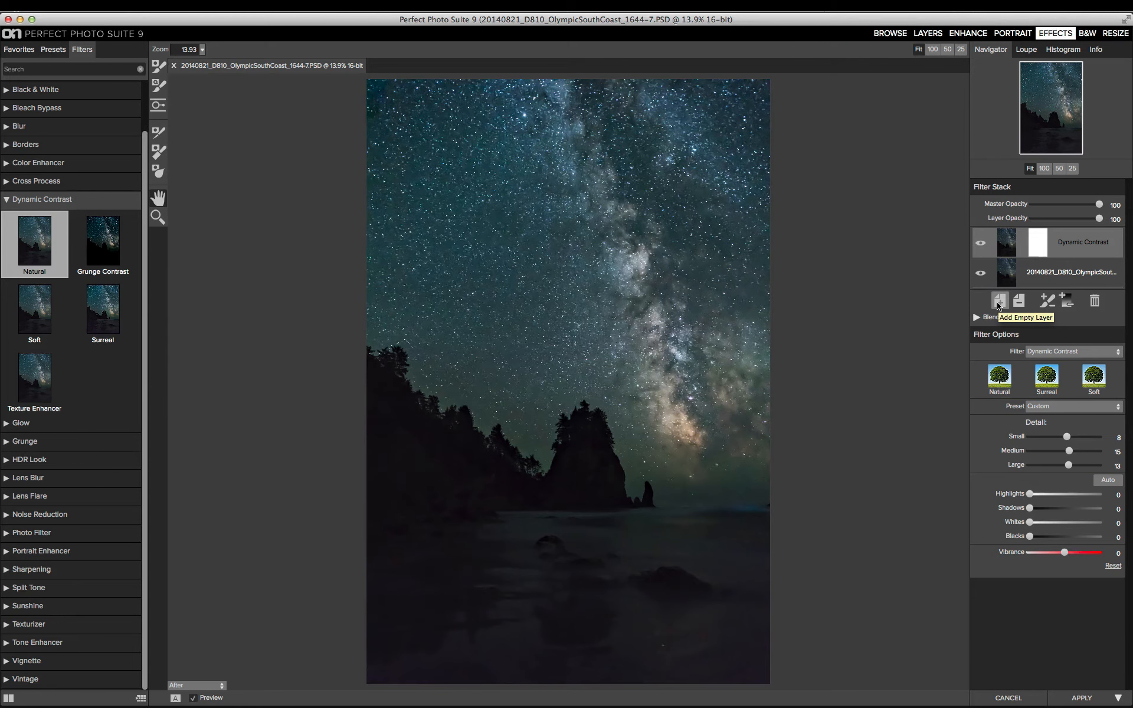
Step: Add a new filter layer and apply the Sunshine preset from the Sunshine filters
left_click(998, 301)
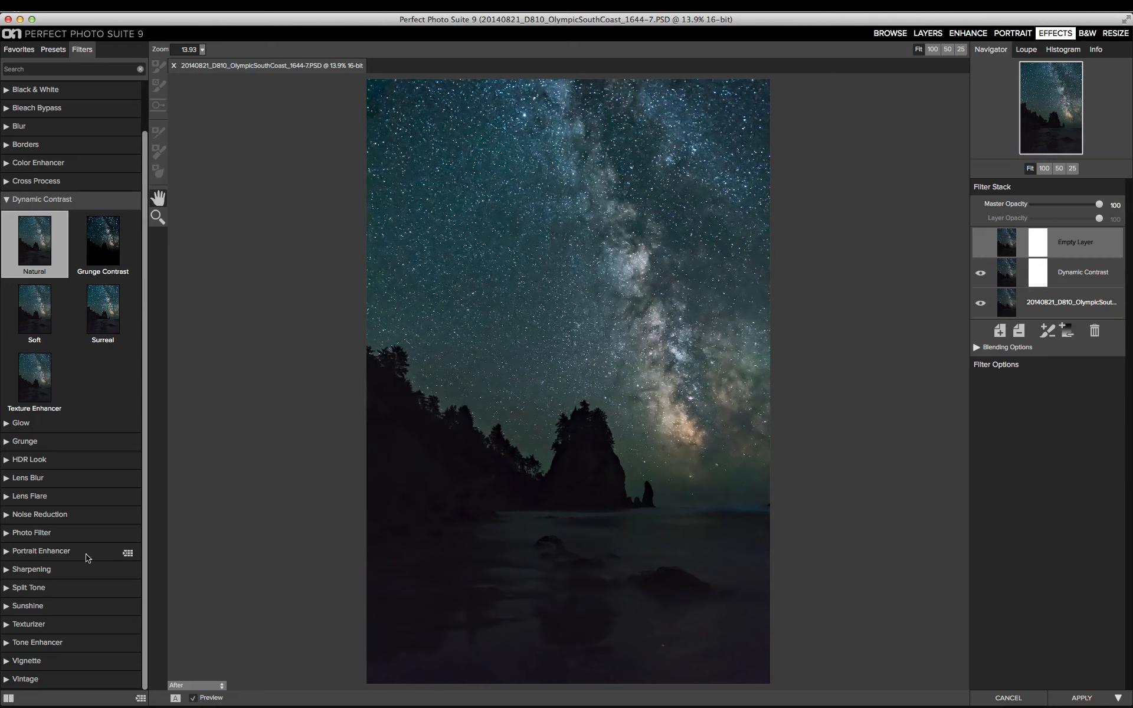
left_click(8, 609)
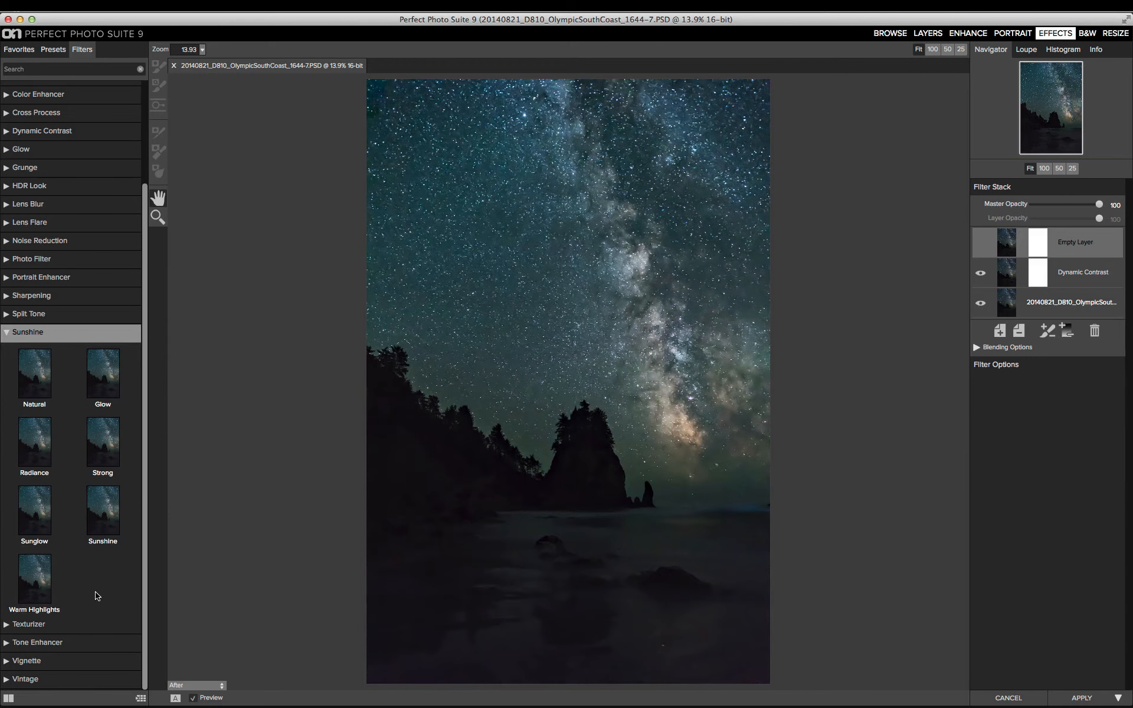
left_click(100, 519)
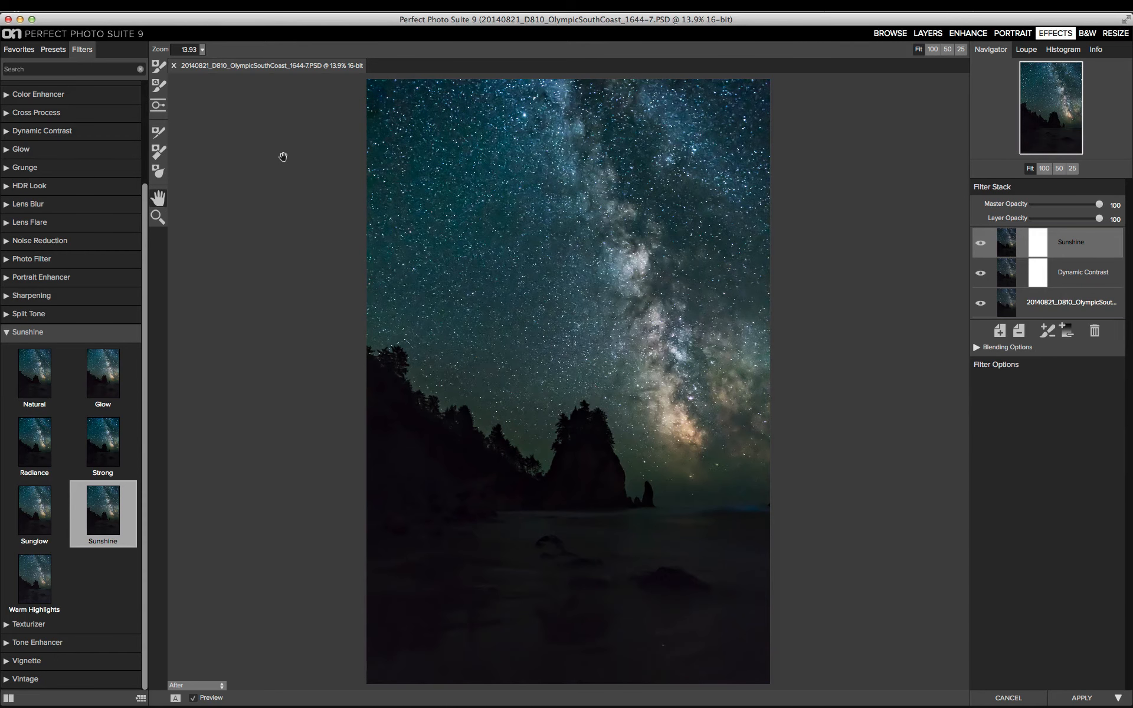
Step: Paint the Sunshine filter out of the foreground water with a 2100 brush at 100 opacity
left_click(159, 66)
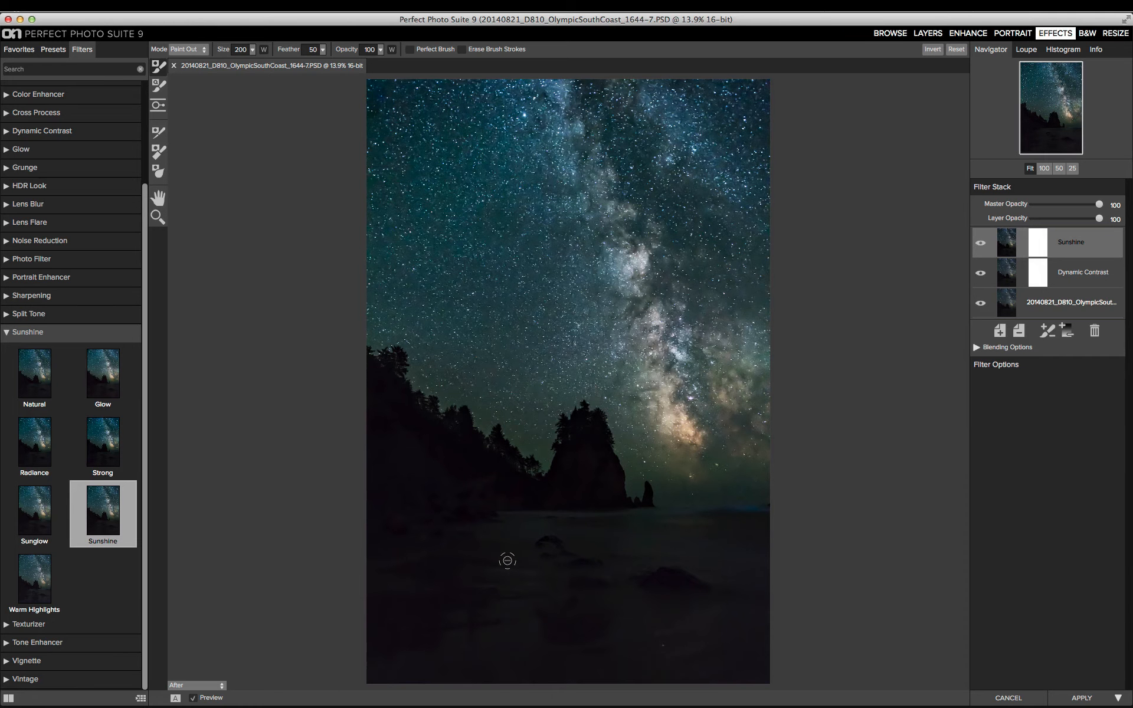
key("bracketright")
key("bracketright")
key("bracketright")
key("bracketright")
key("bracketright")
key("bracketright")
key("bracketright")
key("bracketright")
key("bracketright")
key("bracketright")
key("bracketright")
key("bracketright")
key("bracketright")
key("bracketright")
key("bracketright")
key("bracketright")
key("bracketright")
key("bracketright")
key("bracketright")
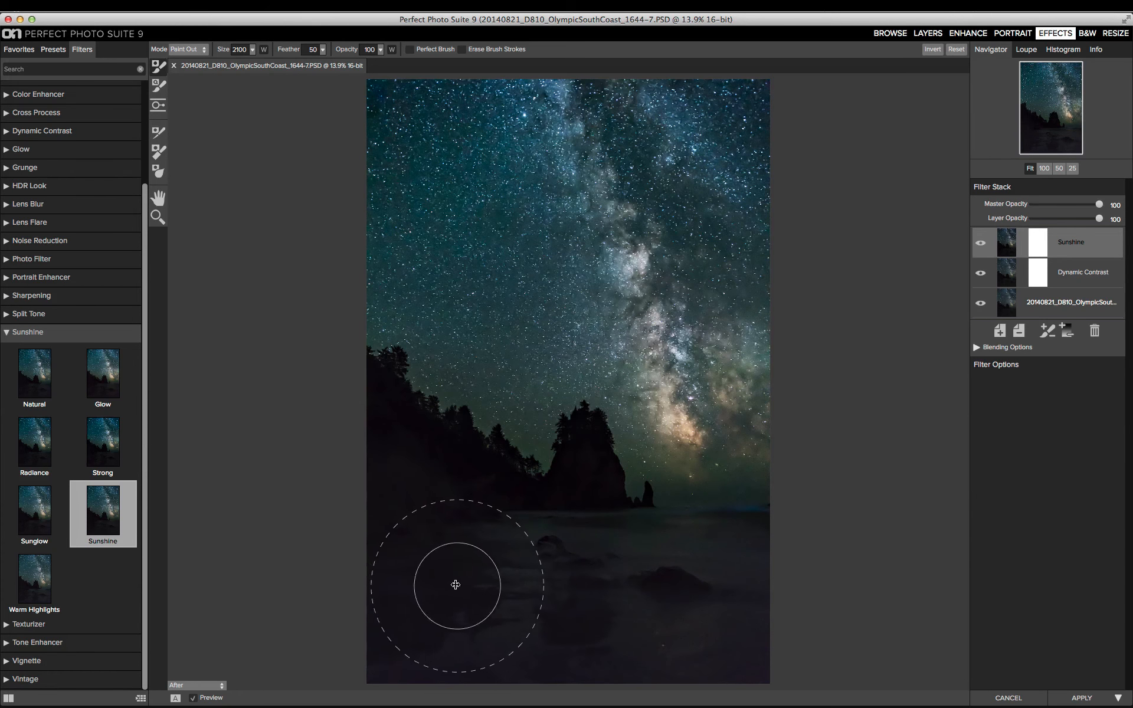
left_click_drag(387, 538, 329, 519)
Step: Paint the Sunshine filter out of the sea stack and tree line at 66 opacity with Perfect Brush enabled
left_click_drag(344, 49, 316, 49)
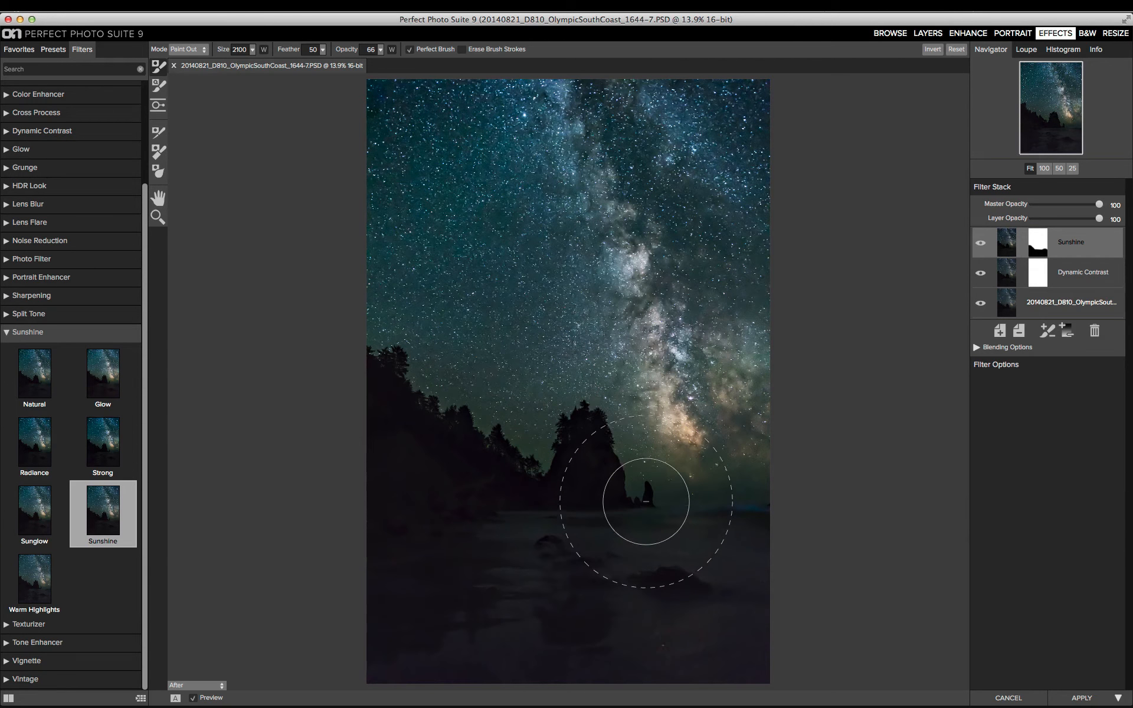
left_click_drag(593, 478, 573, 450)
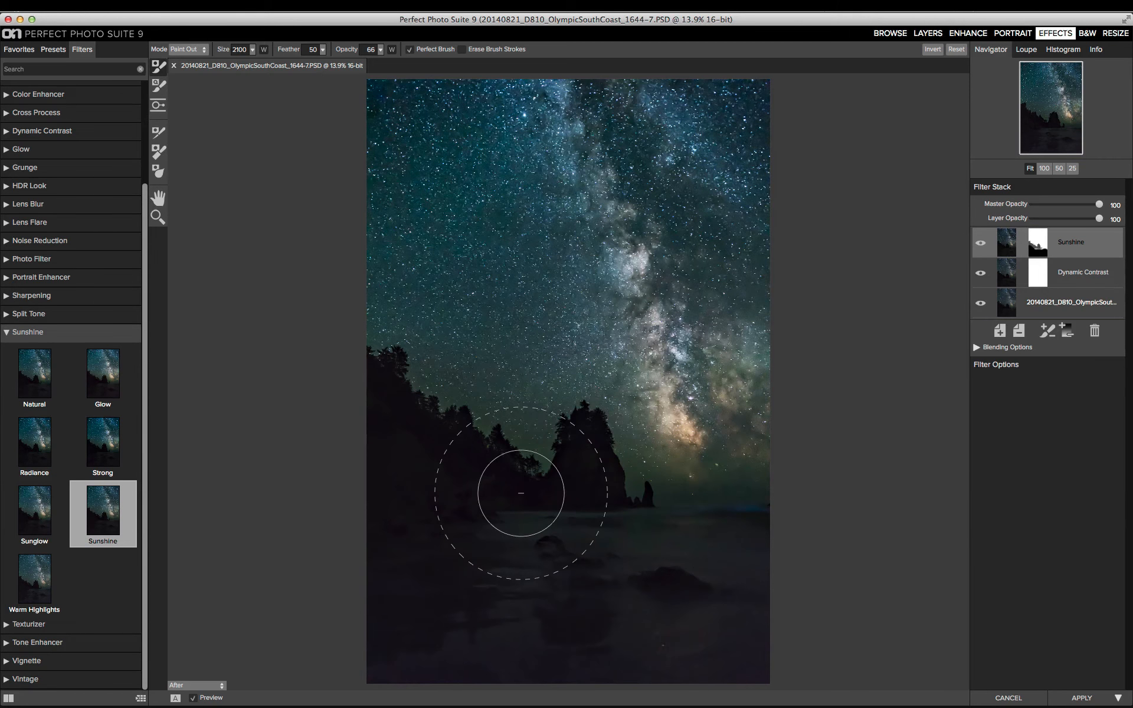
left_click(380, 378)
Step: Add another filter layer and apply the Fall Enhancer preset from Color Enhancer
left_click(997, 332)
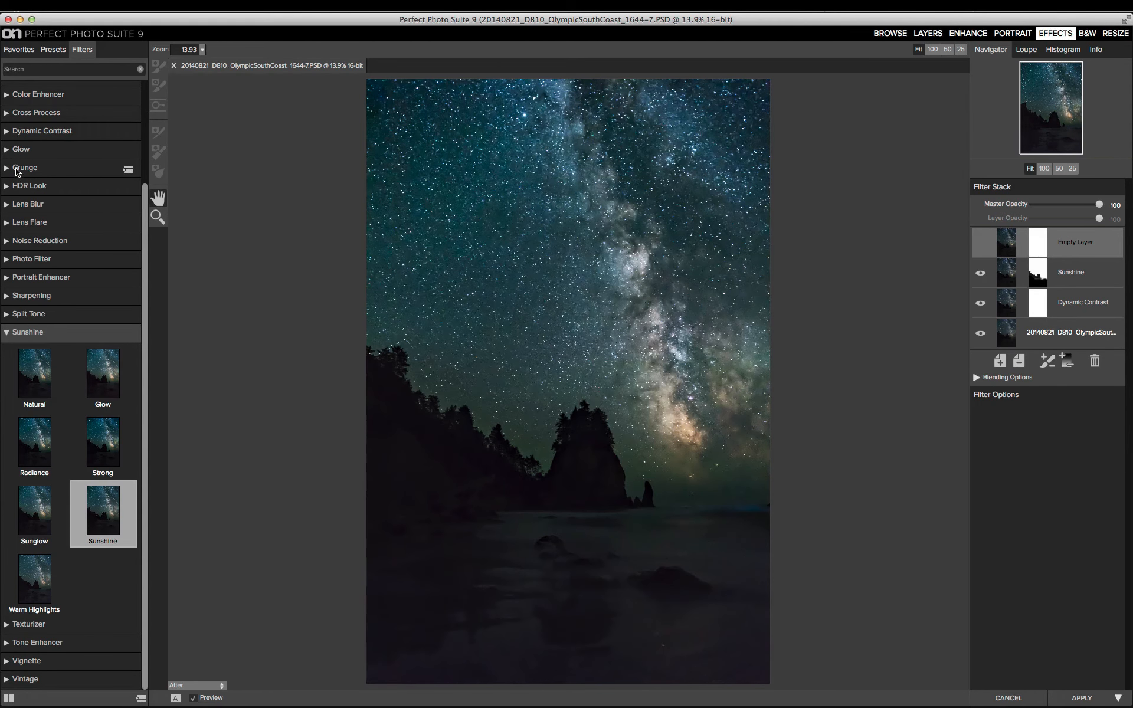
scroll(16, 171, "up", 3)
left_click(7, 216)
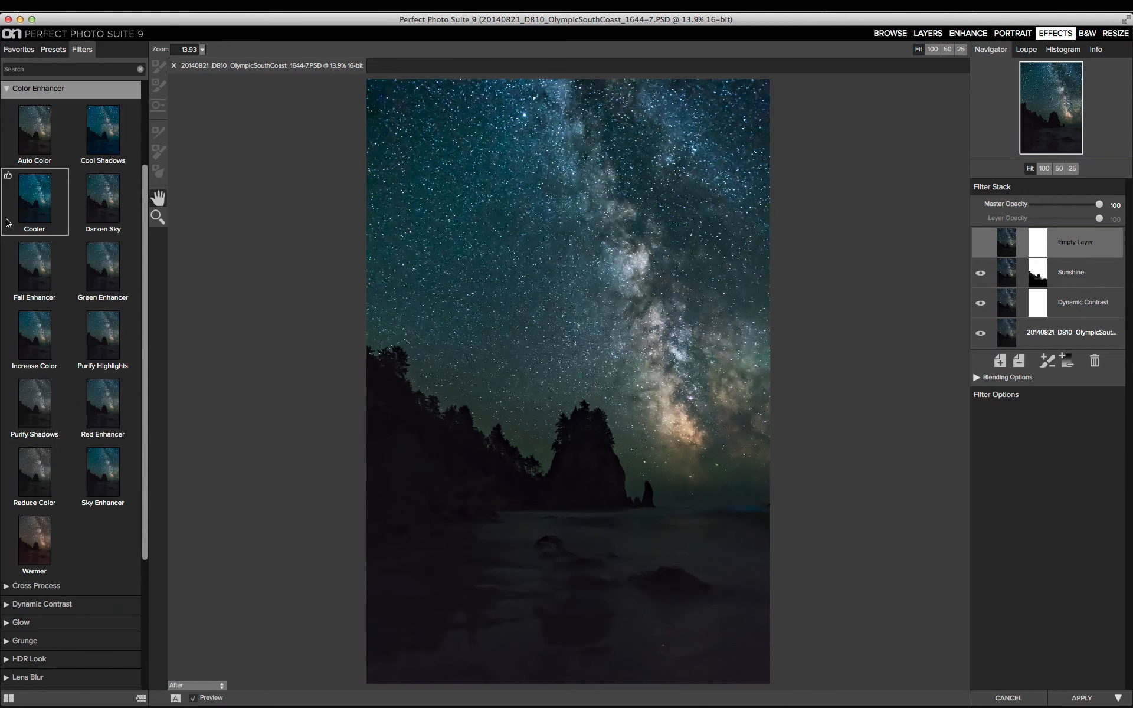
left_click(34, 274)
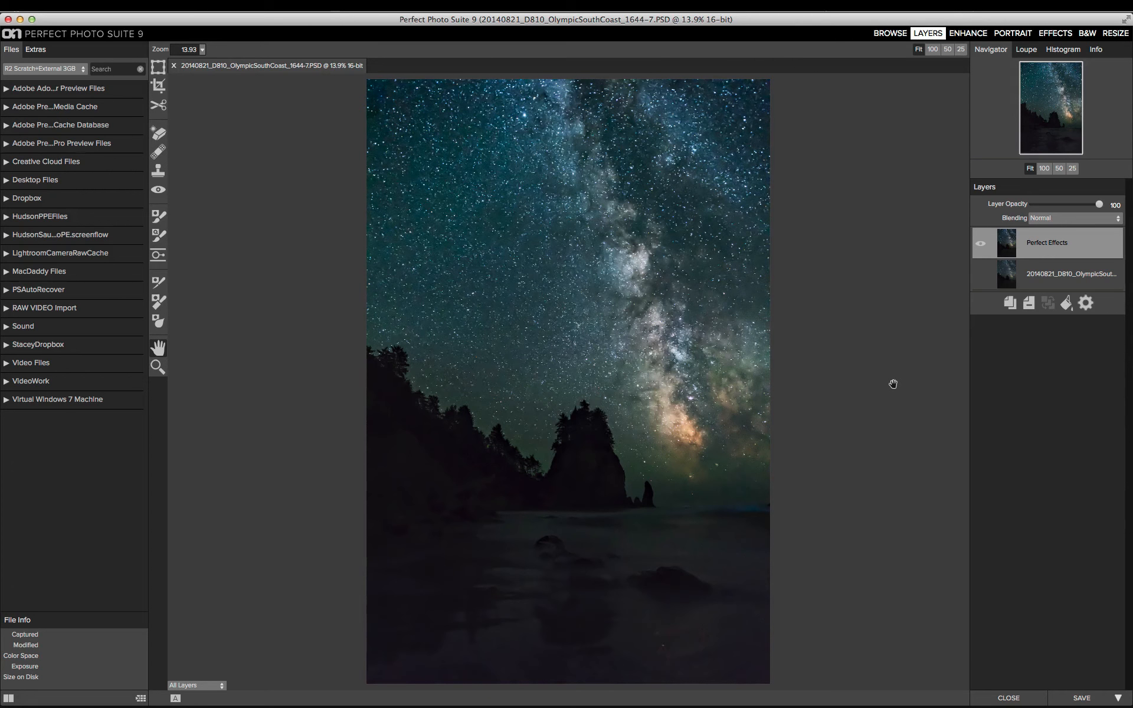
Step: Save the finished composite back to Lightroom and view the next two night photos in the collection
left_click(1078, 699)
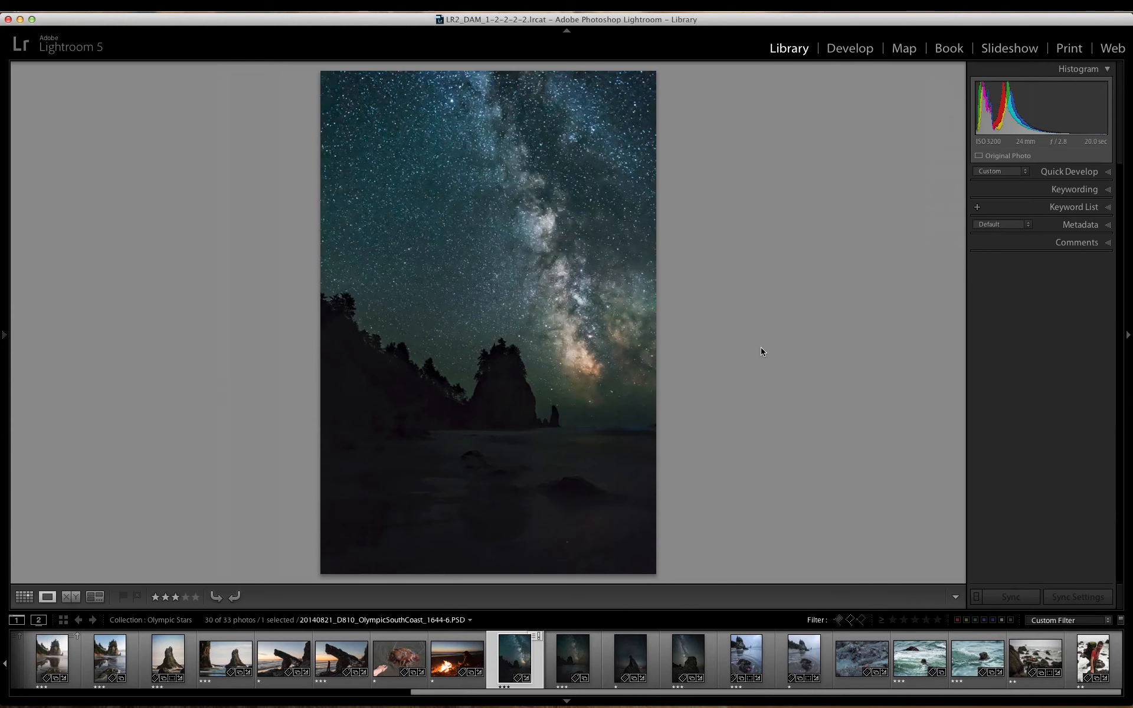
key("Right")
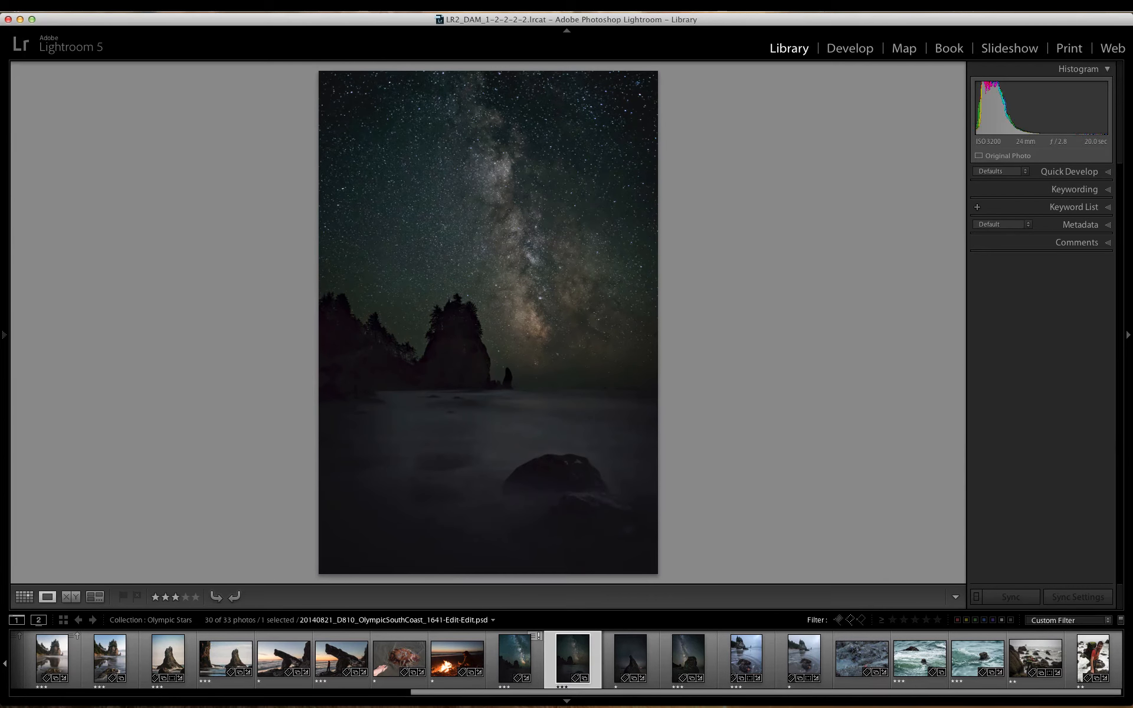
key("Right")
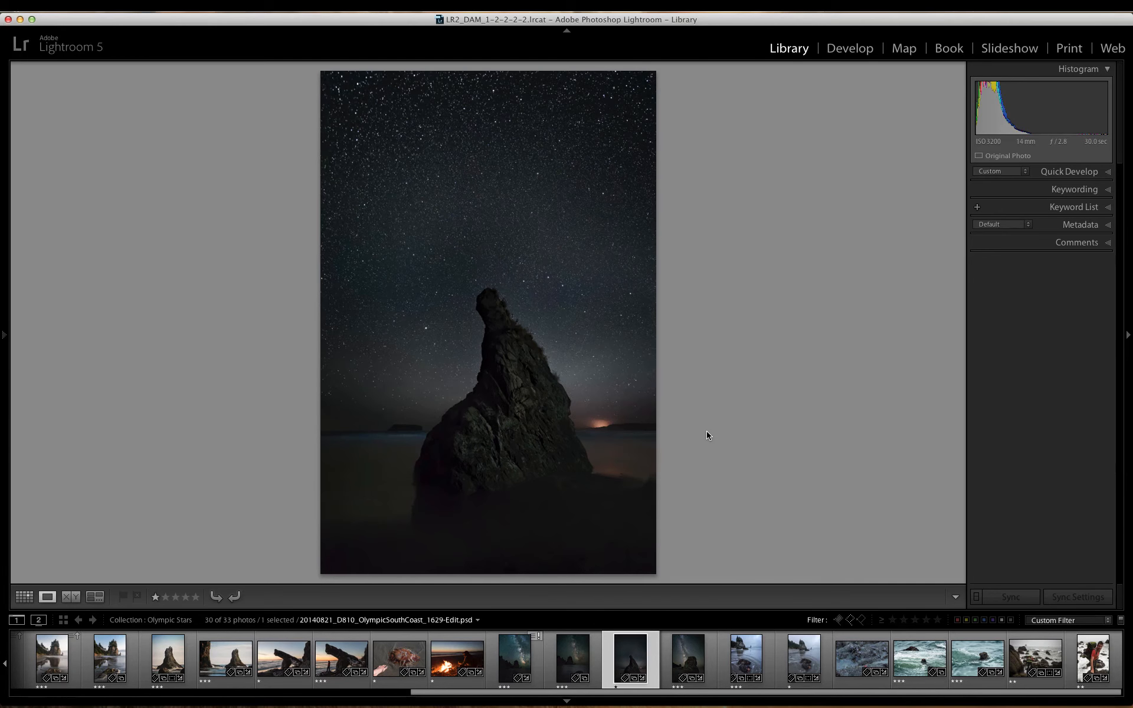
Step: View the Milky Way sea stack photo, and compare the edited starfish and swirling tide photo with its NEF original
key("Right")
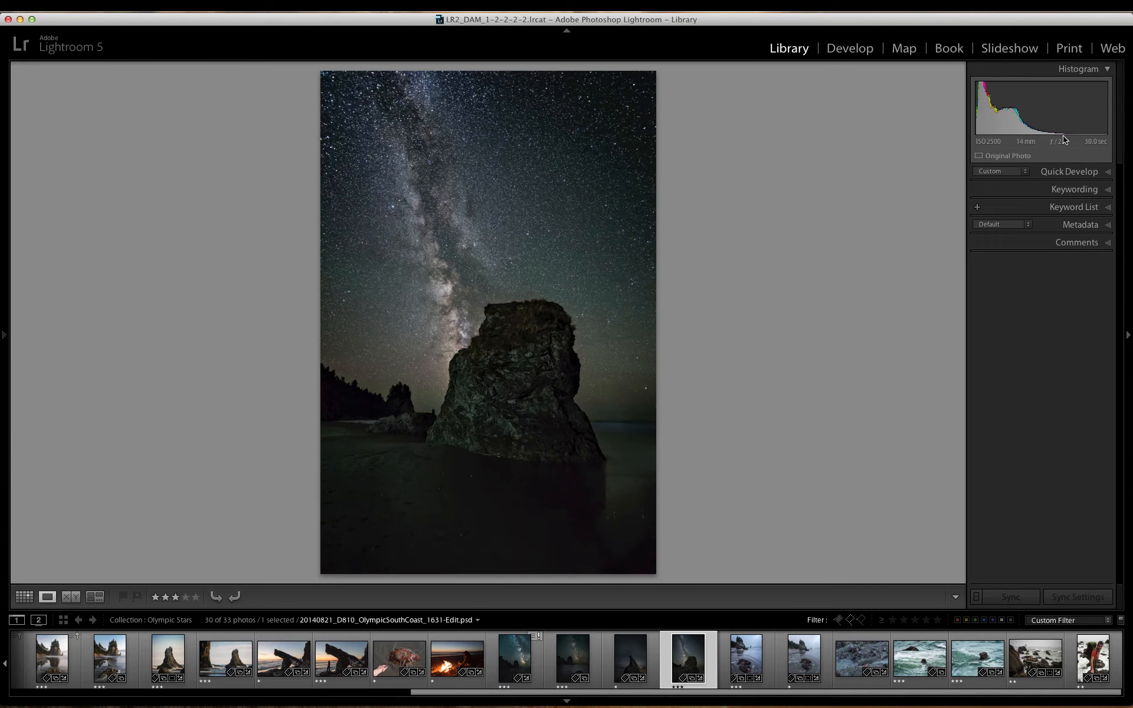
key("Right")
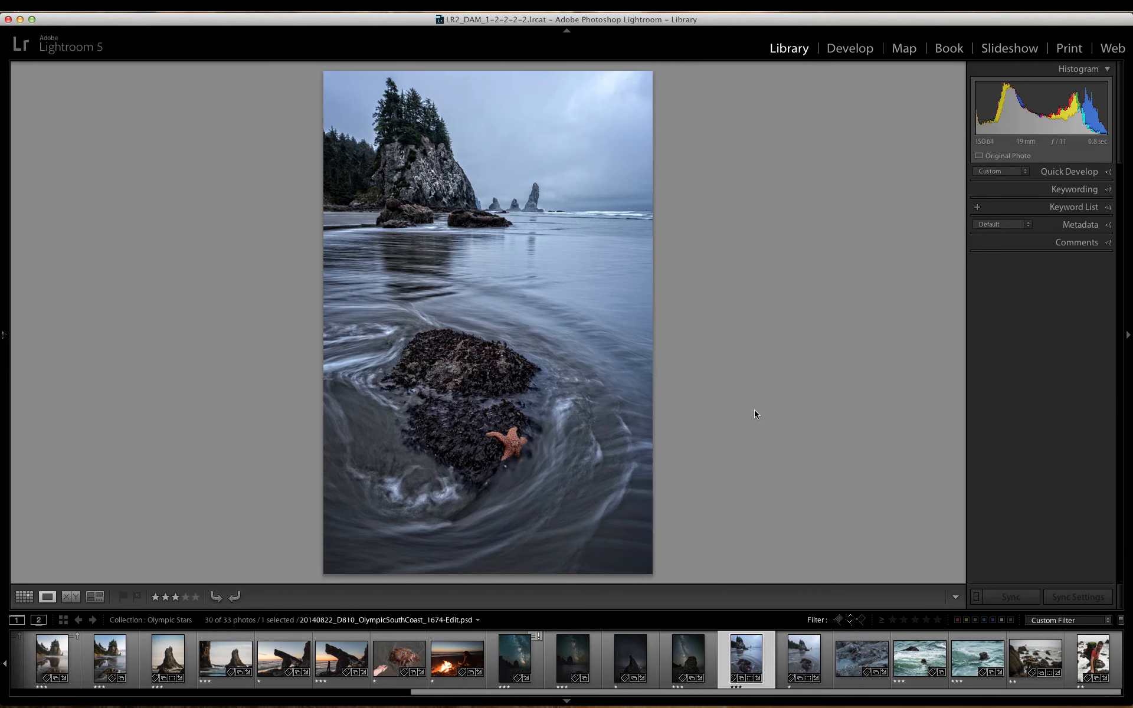
key("Right")
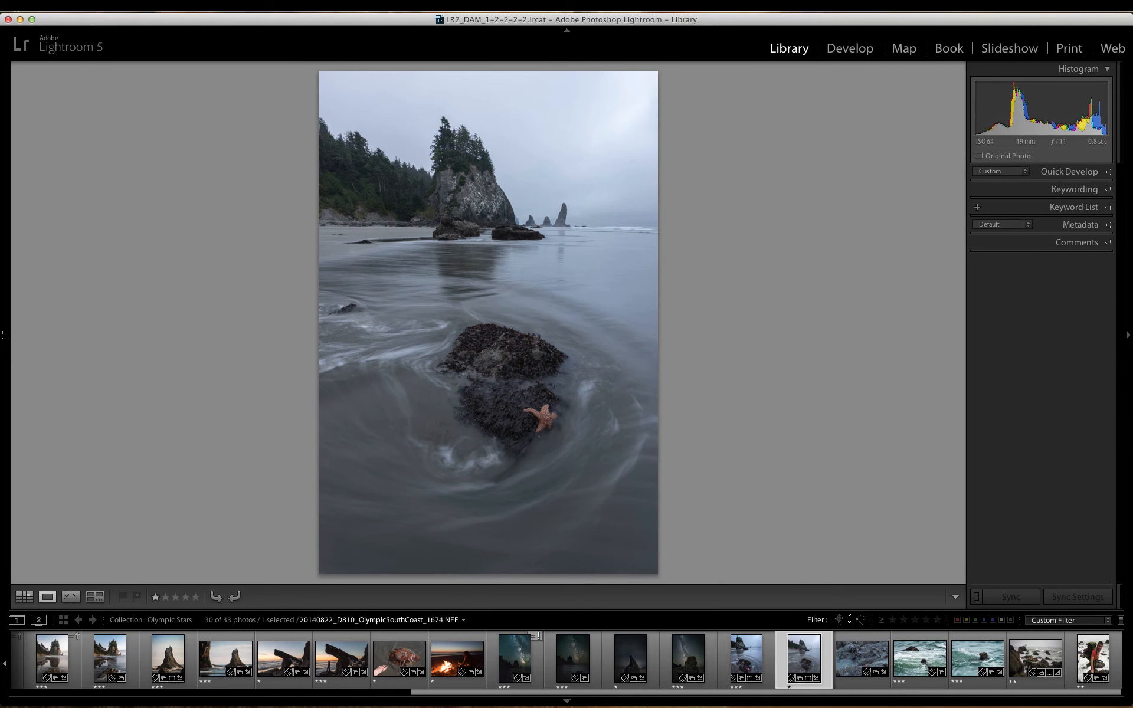
key("Left")
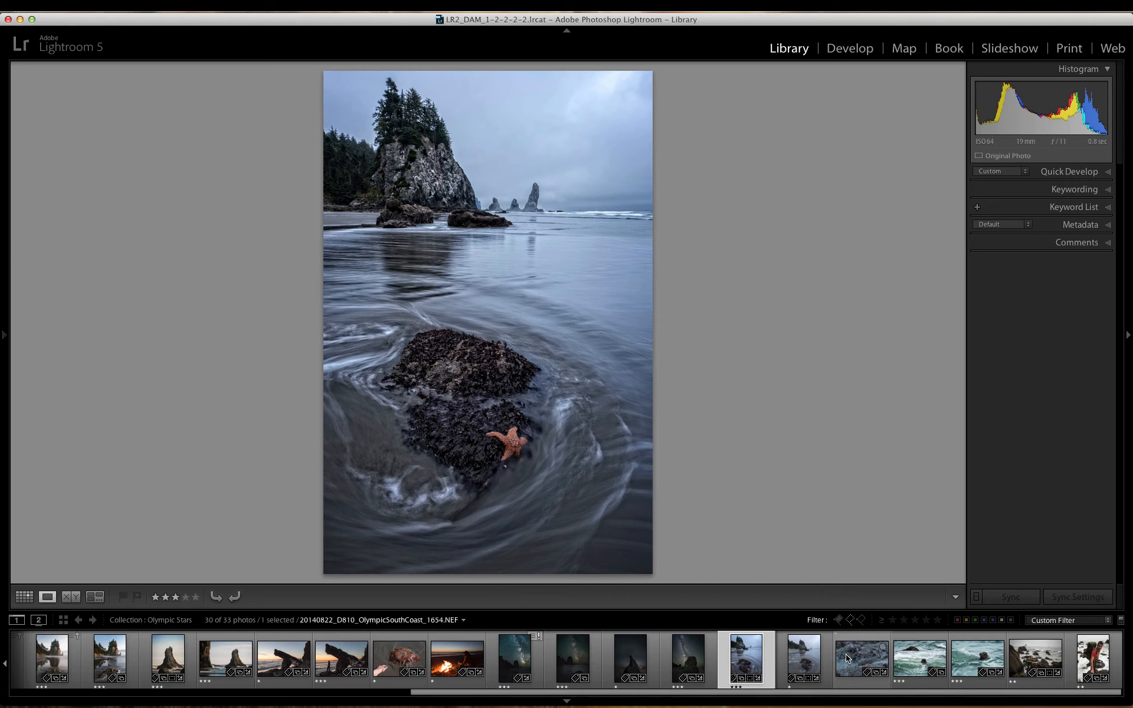
Step: View the red starfish close-up, the two sea otter photos and the two backpacker photos at the end of the collection
mouse_move(847, 658)
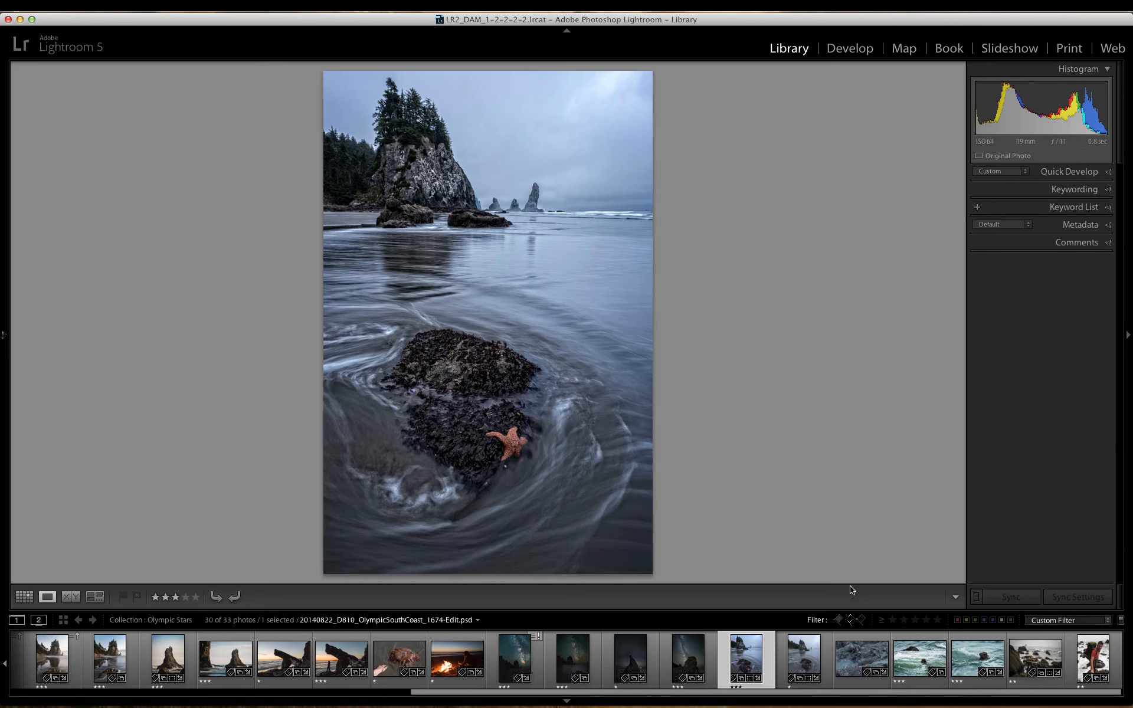
left_click(850, 657)
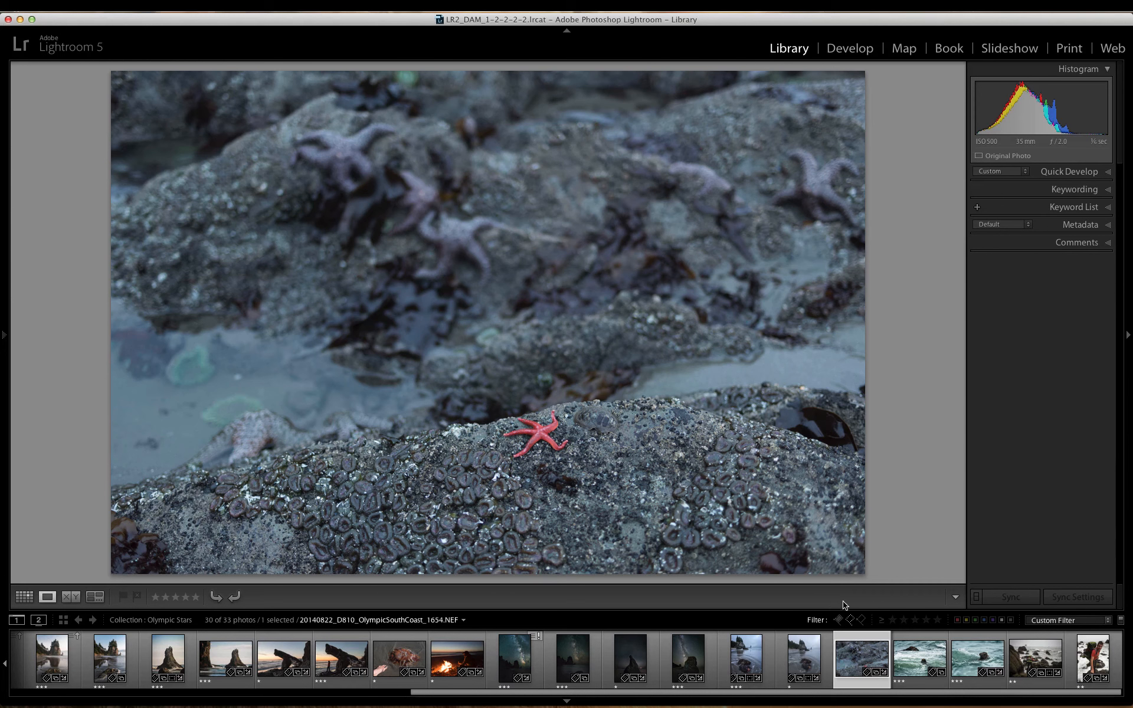
left_click(911, 657)
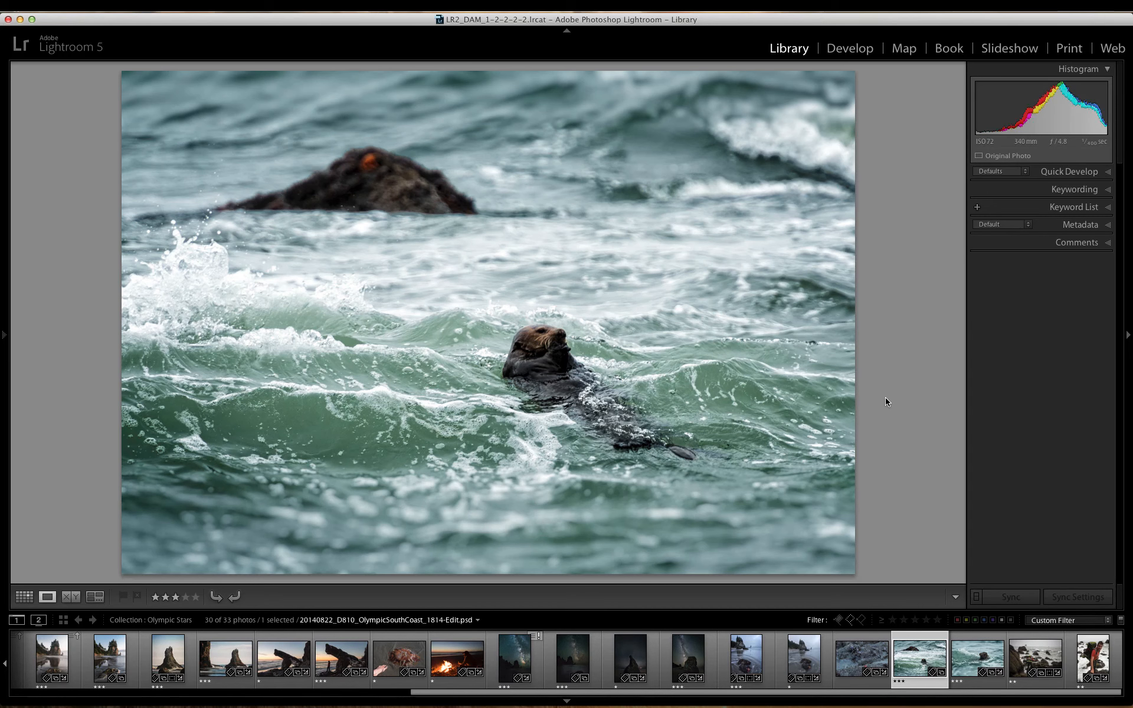
left_click(973, 659)
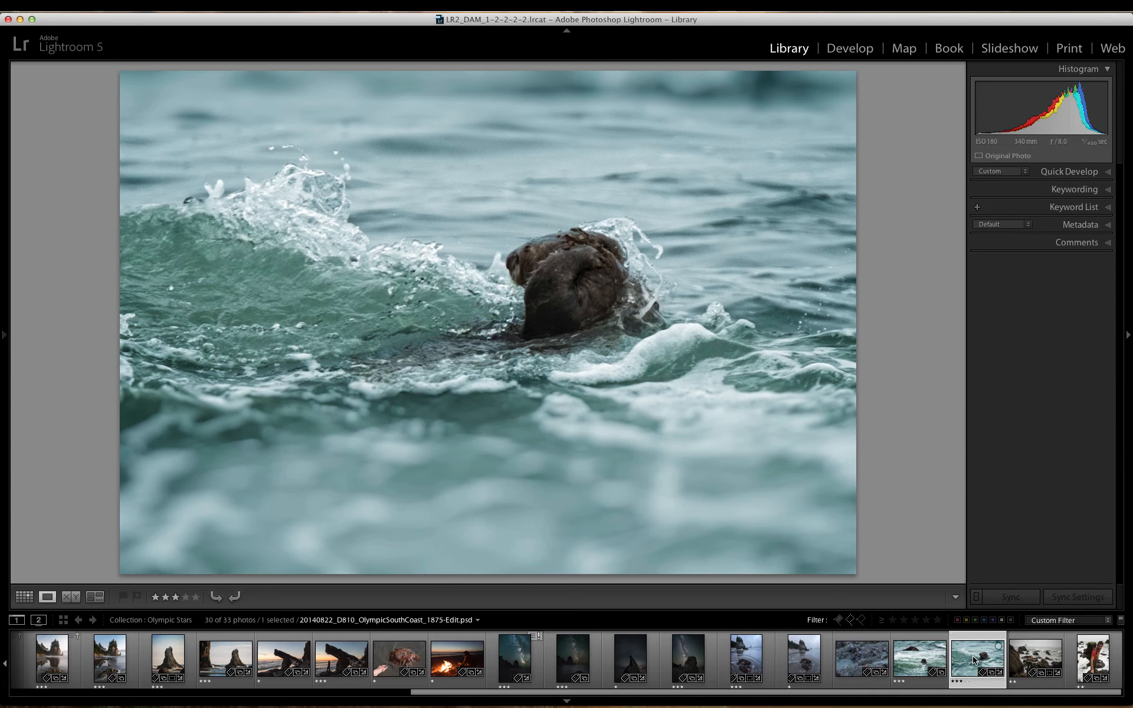
left_click(1010, 655)
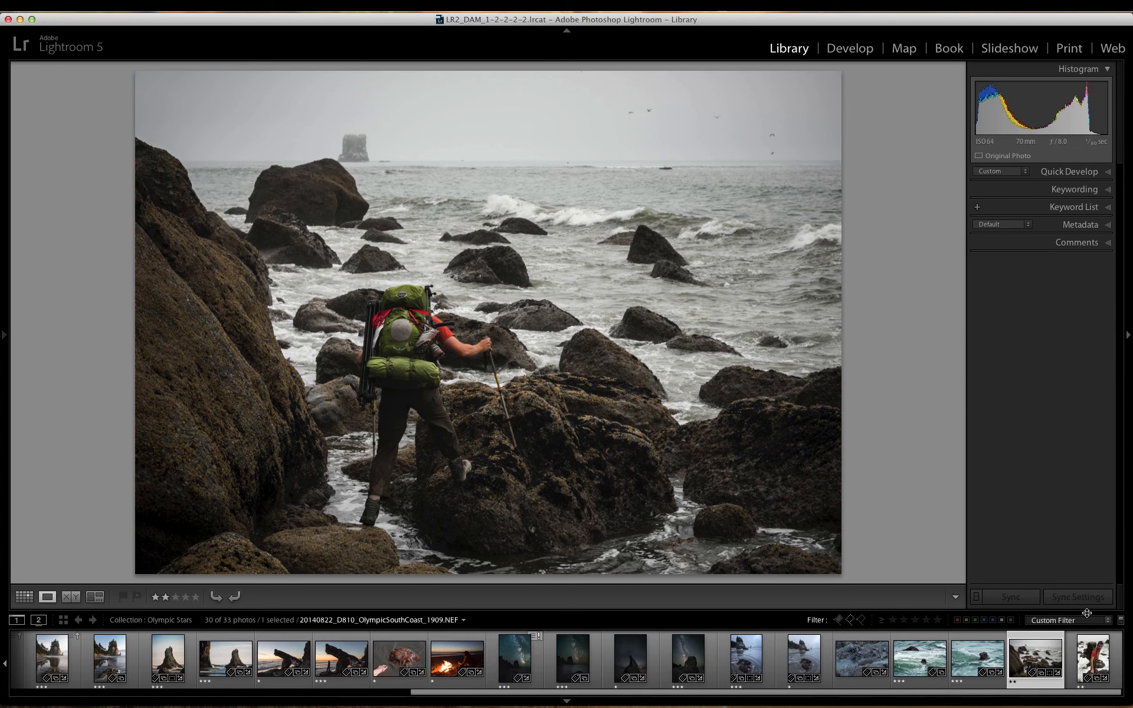
left_click(1090, 653)
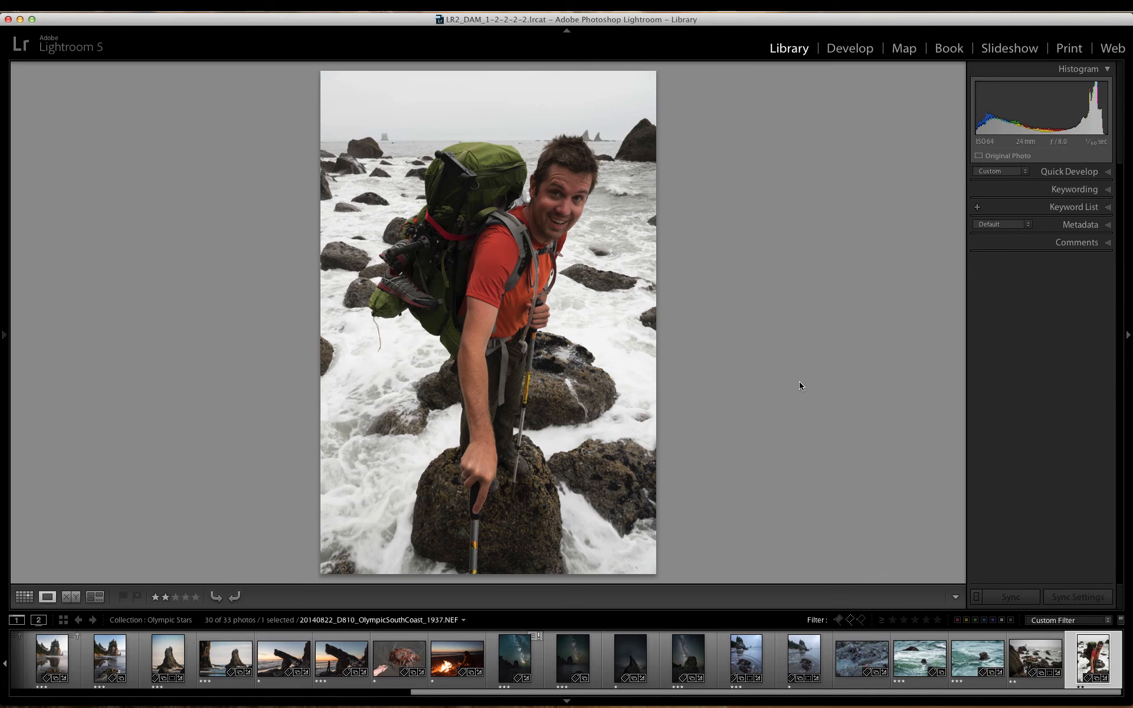
Step: Switch to Chrome on Desktop 1 and view the home page of the photographer's website
key("ctrl+Up")
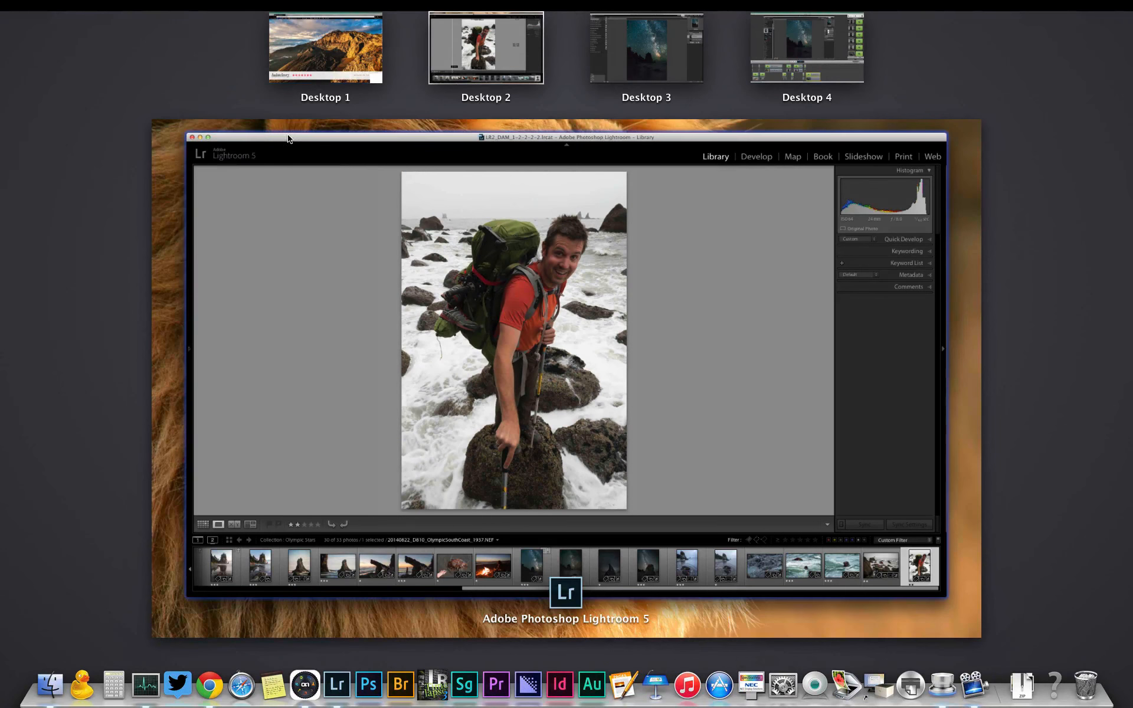
left_click(324, 40)
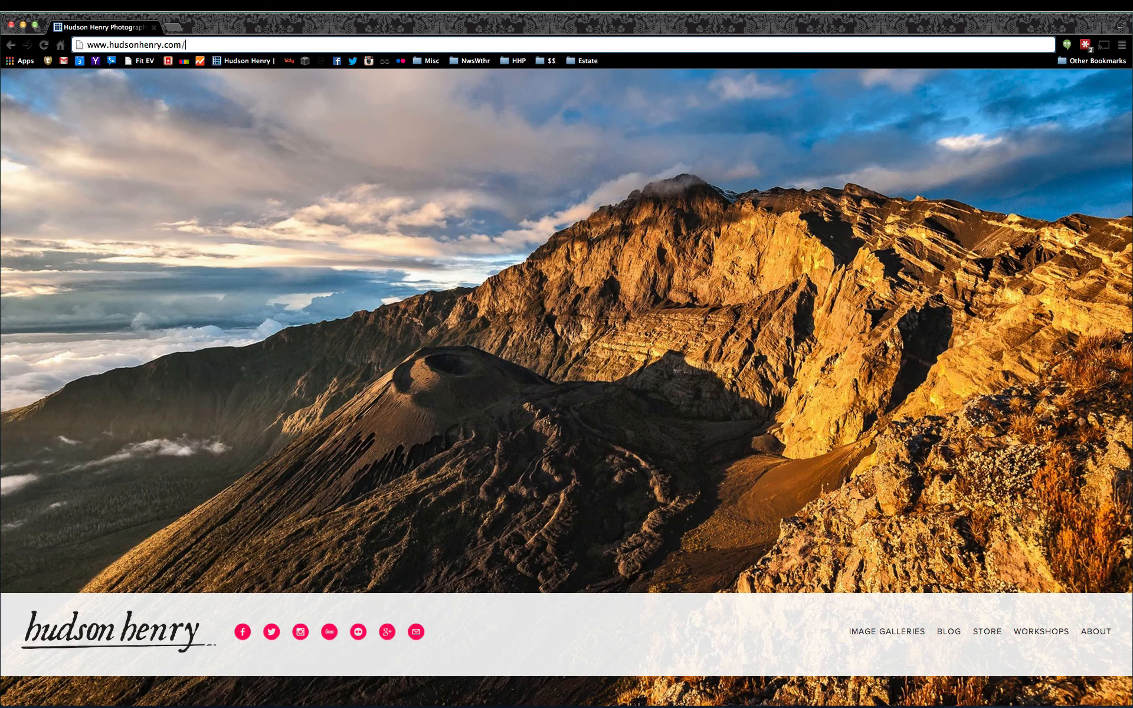
key("super+Tab")
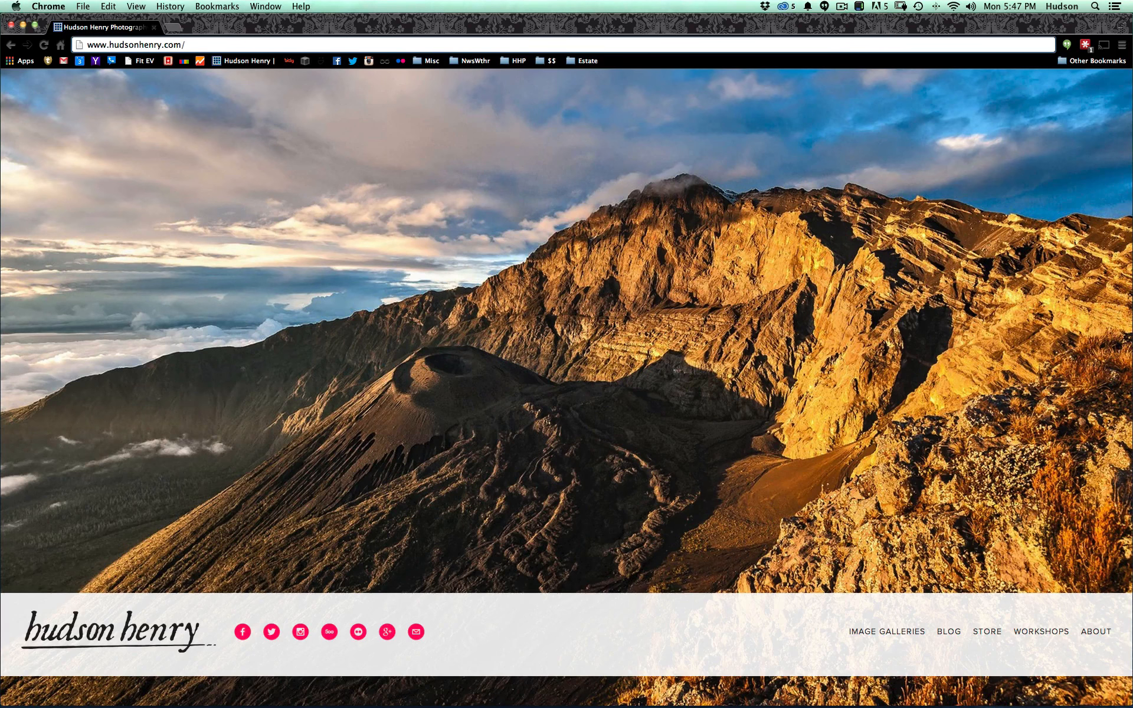
Step: Switch back to Lightroom and compare the finished Milky Way composite with the unprocessed NEF copy in dimmed lights
key("ctrl+Right")
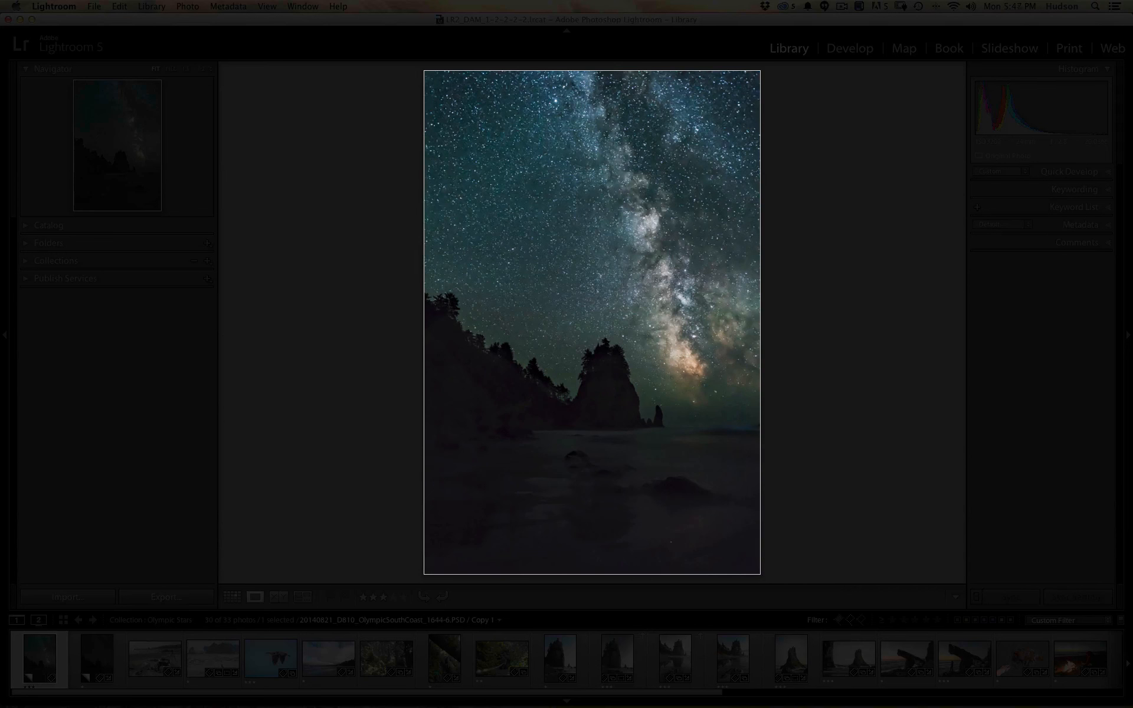
key("Right")
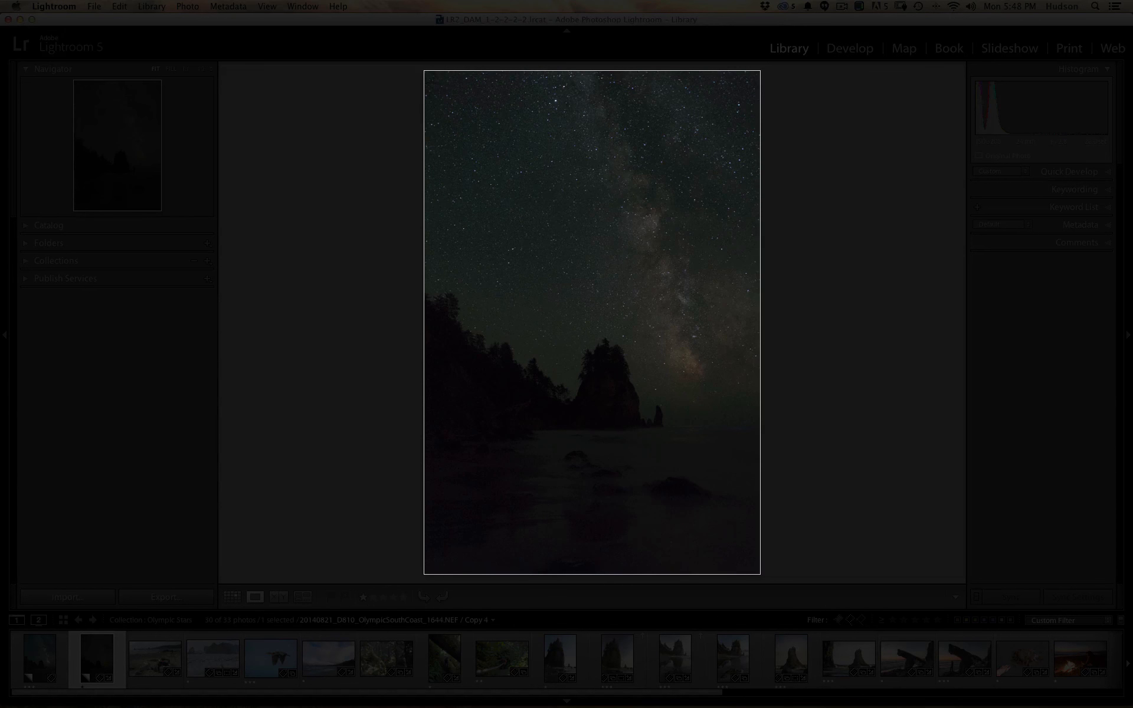
key("Left")
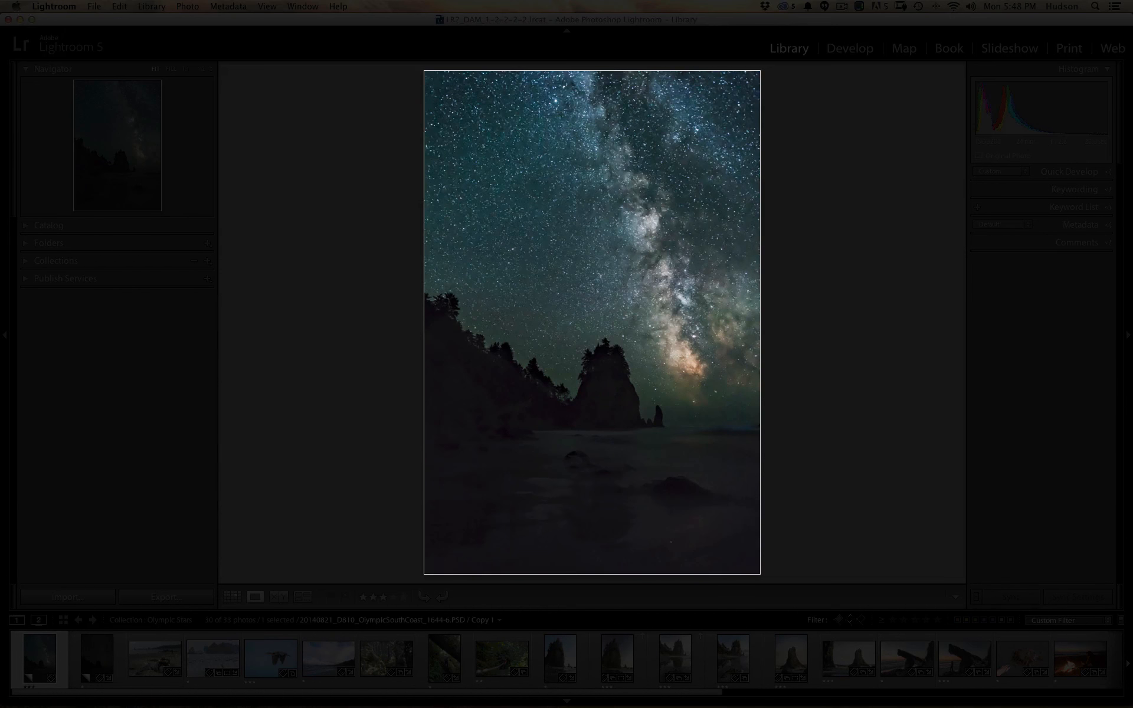
Step: Show the Olympic Stars collection as a thumbnail grid and cycle through Lights Out, finishing with the lights fully on
key("g")
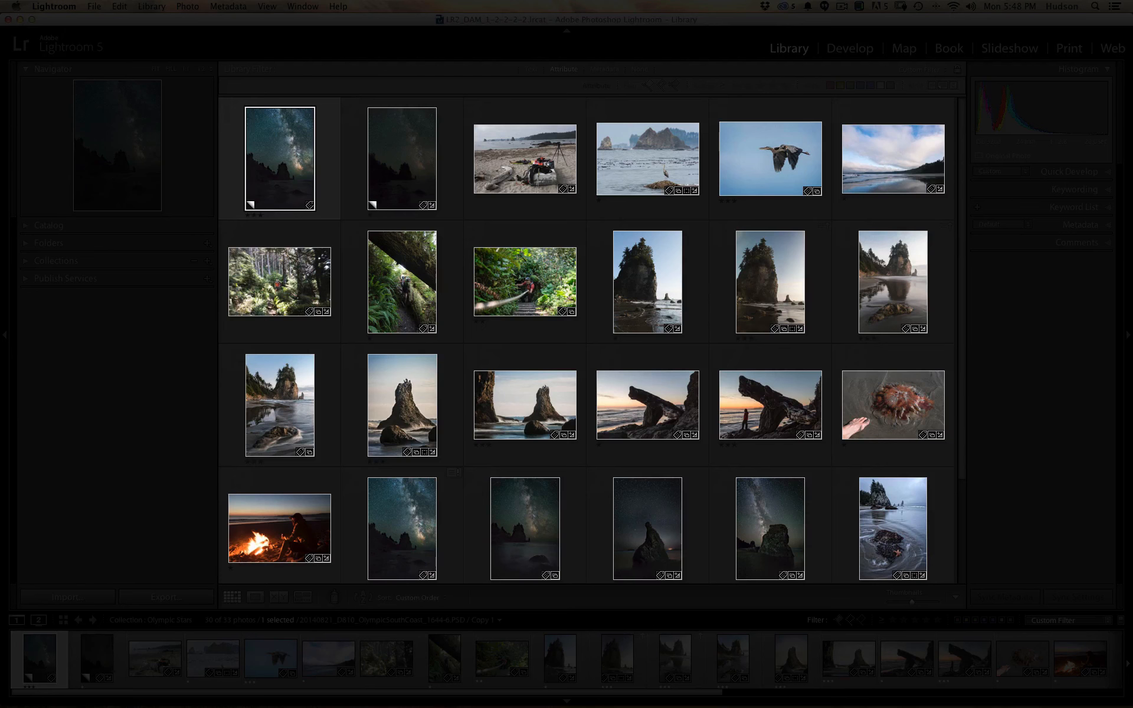
key("l")
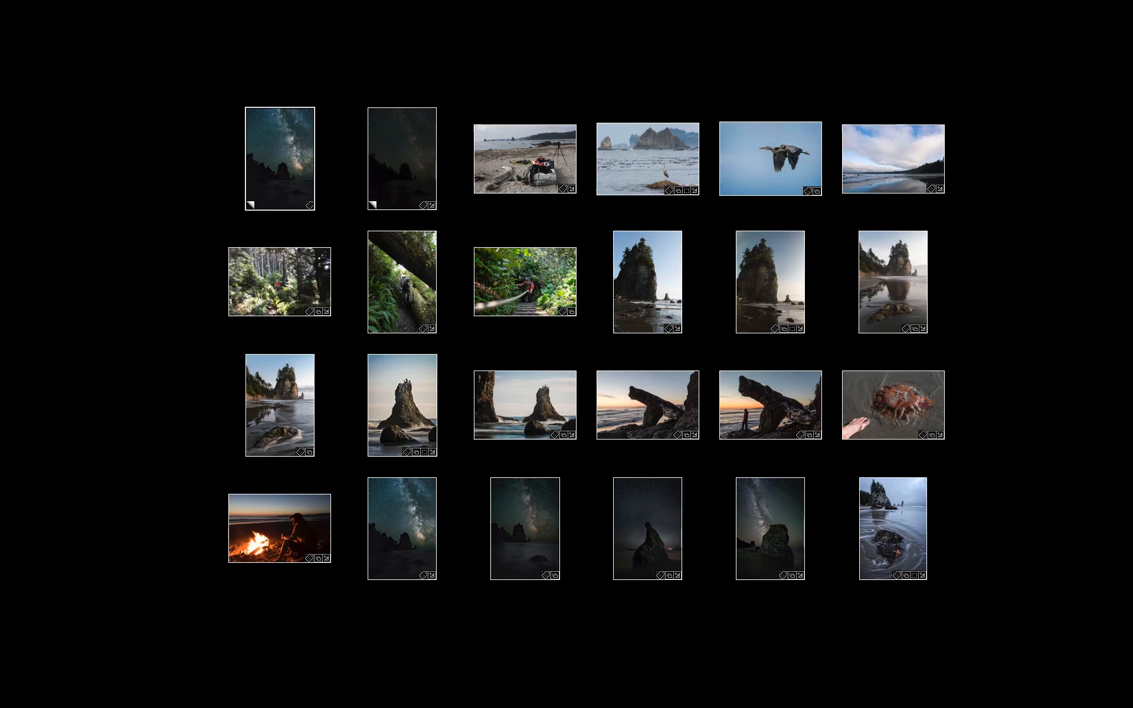
key("l")
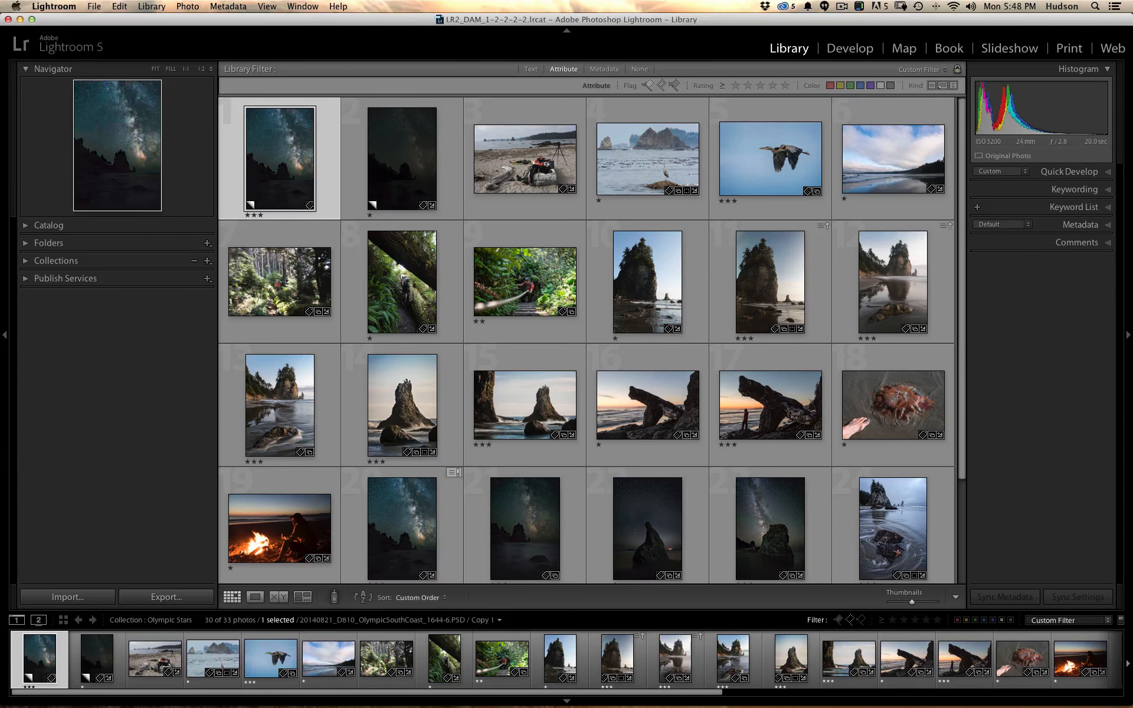
key("l")
key("l")
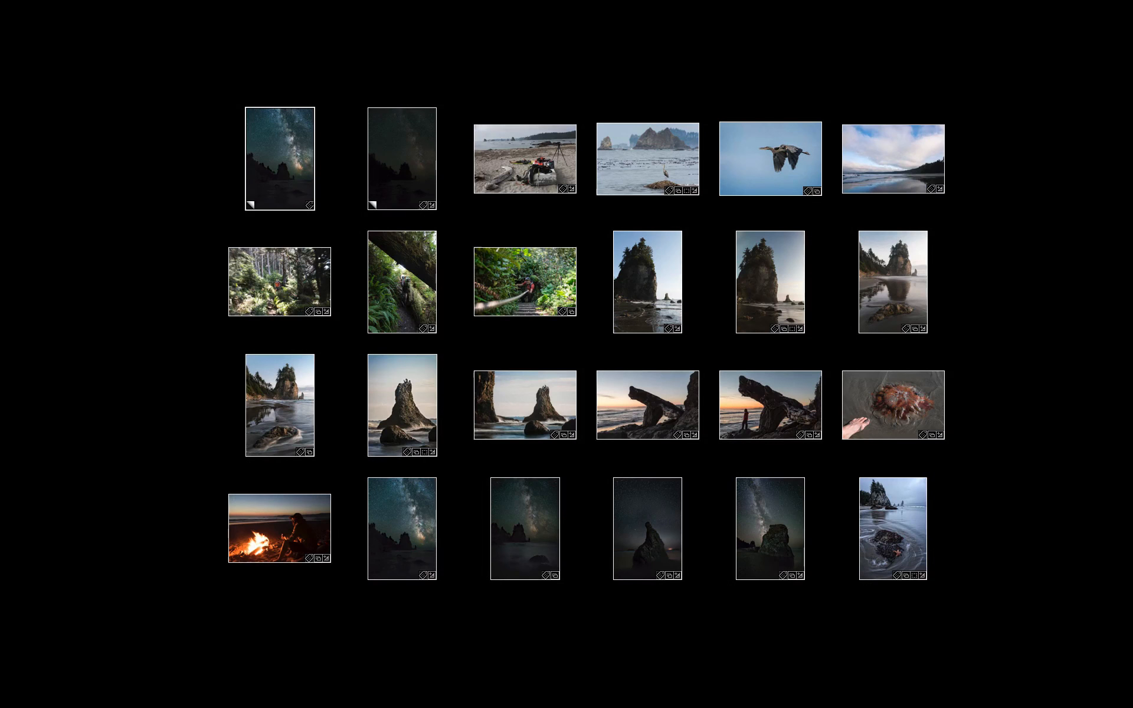
key("l")
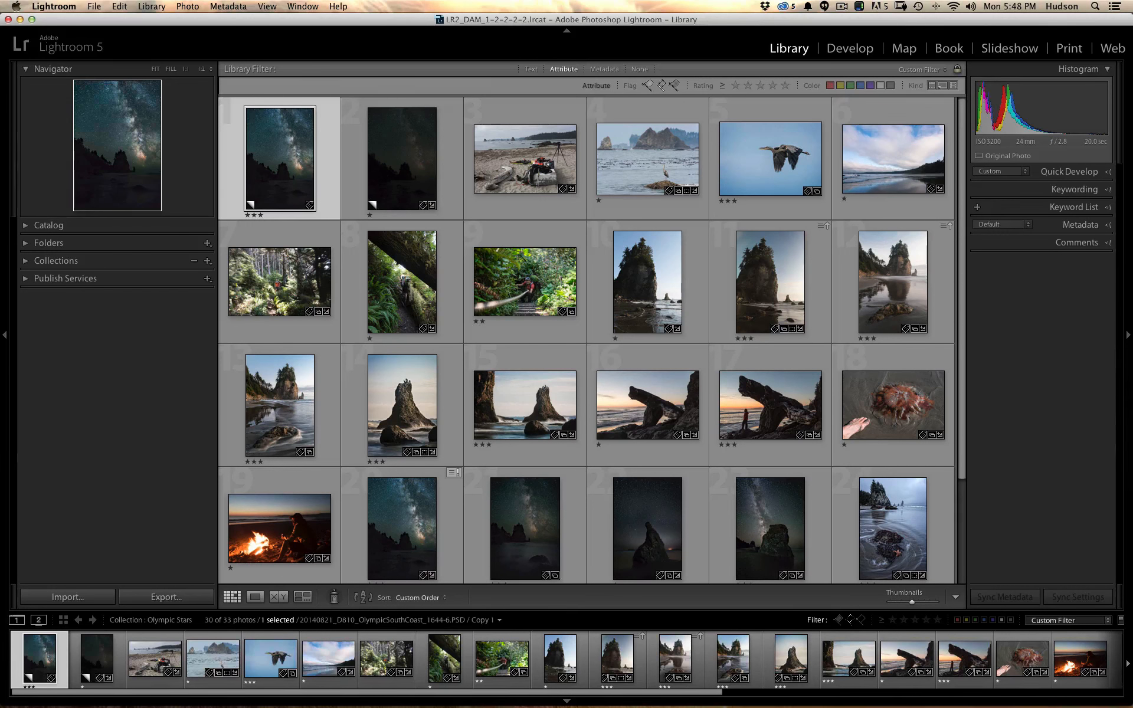